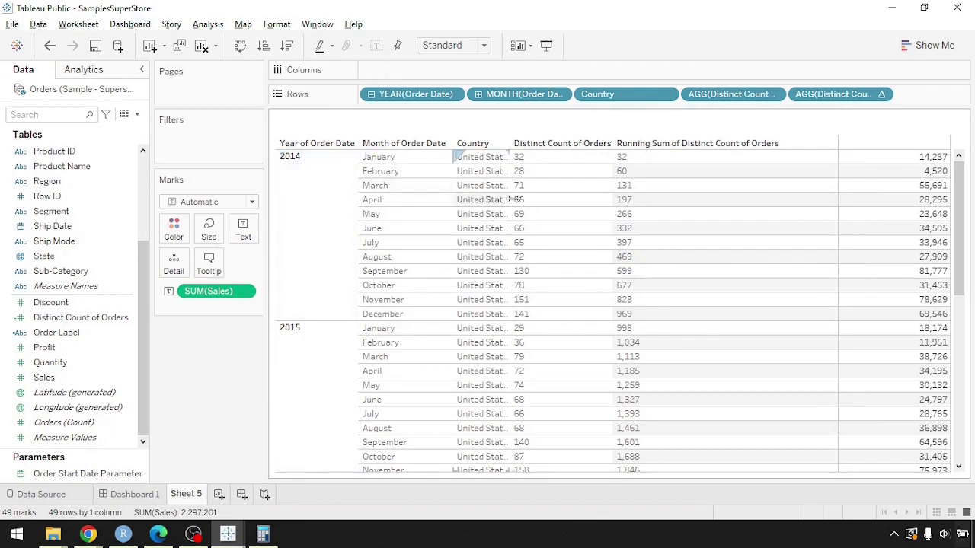
Review the Running Total quick table calculation on the last Distinct Count of Orders field in the rows
mouse_move(849, 160)
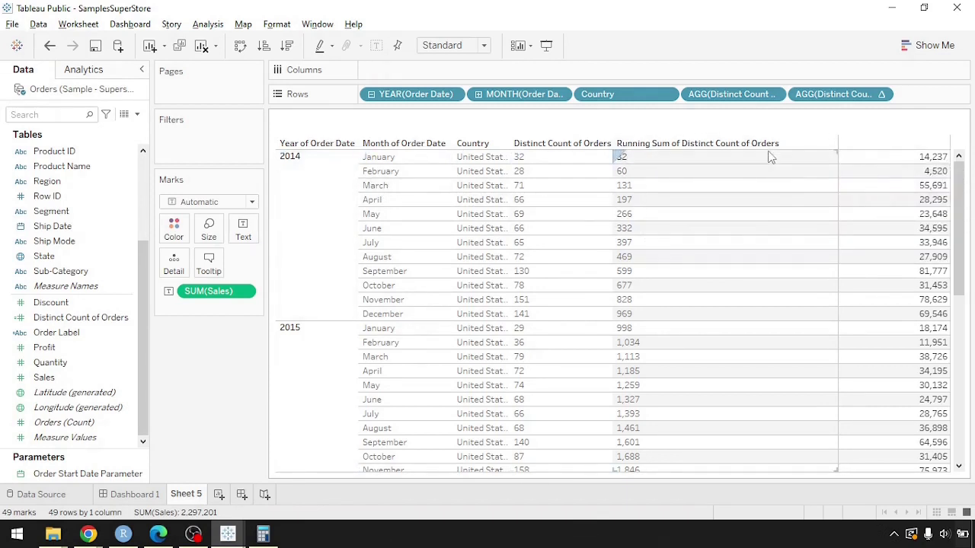
left_click(881, 94)
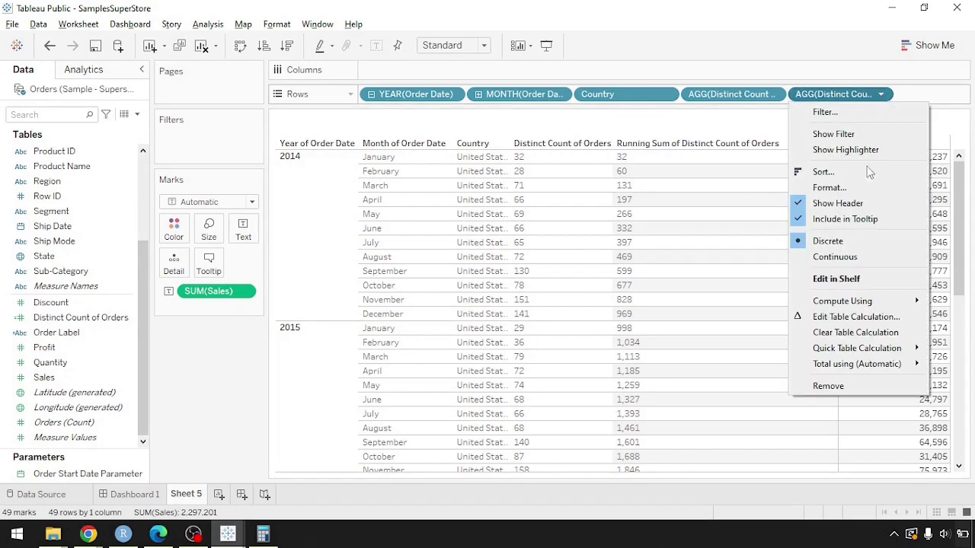
mouse_move(860, 351)
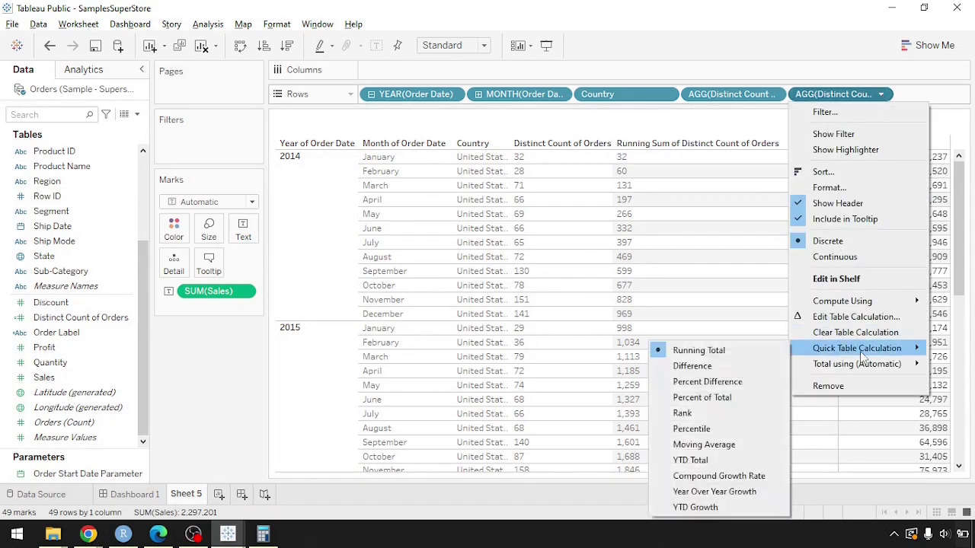
left_click(703, 351)
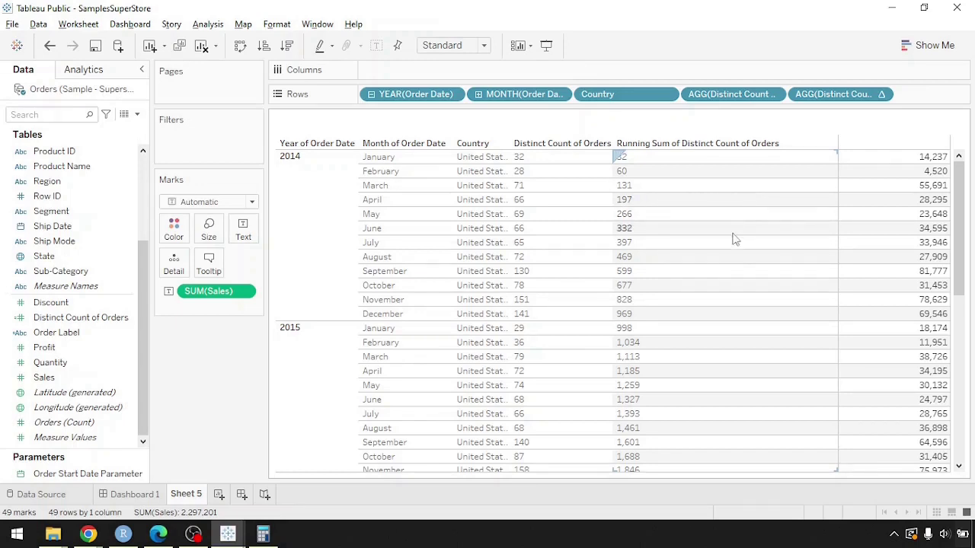
left_click(692, 228)
Clear the worksheet and break down Ship Date in the rows by year and month, removing the quarter level
left_click(206, 47)
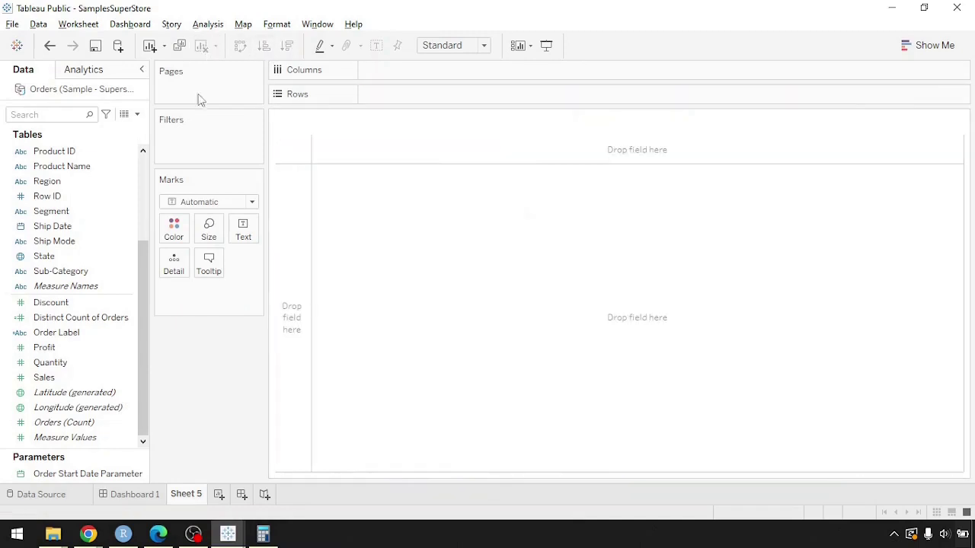
left_click_drag(66, 226, 426, 94)
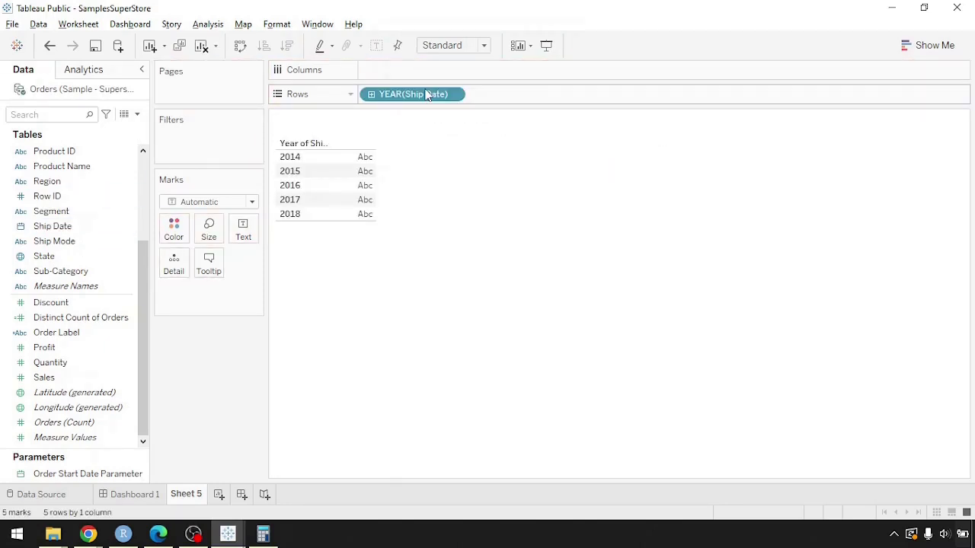
left_click(371, 95)
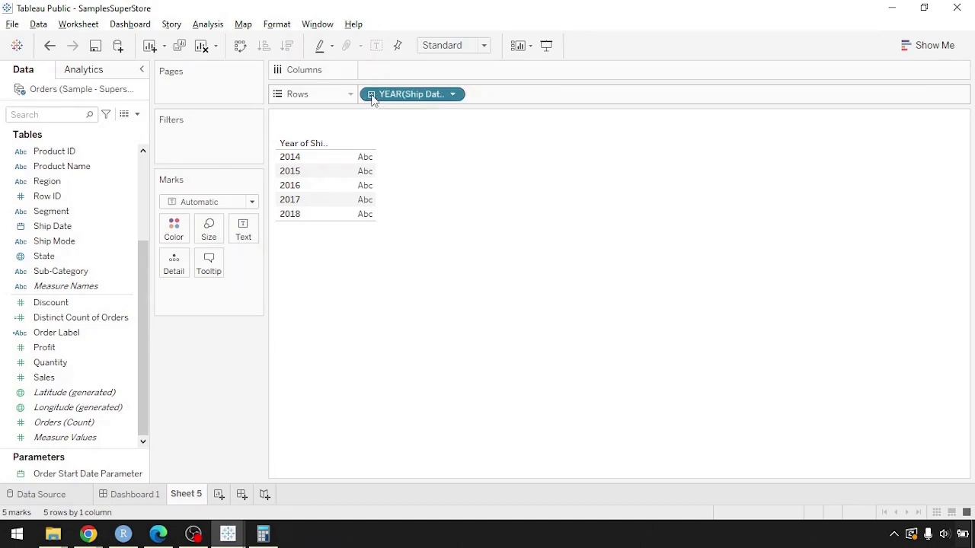
left_click(479, 95)
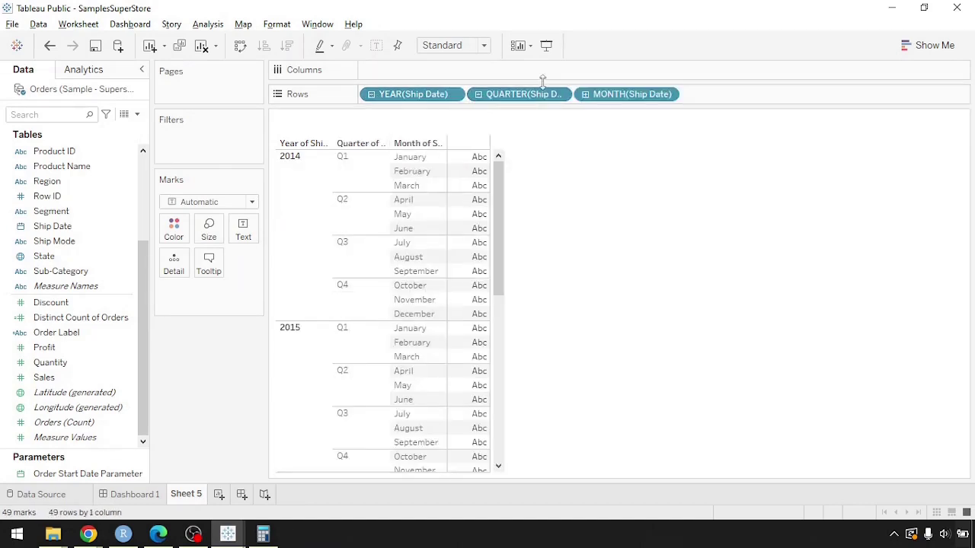
left_click_drag(518, 94, 237, 340)
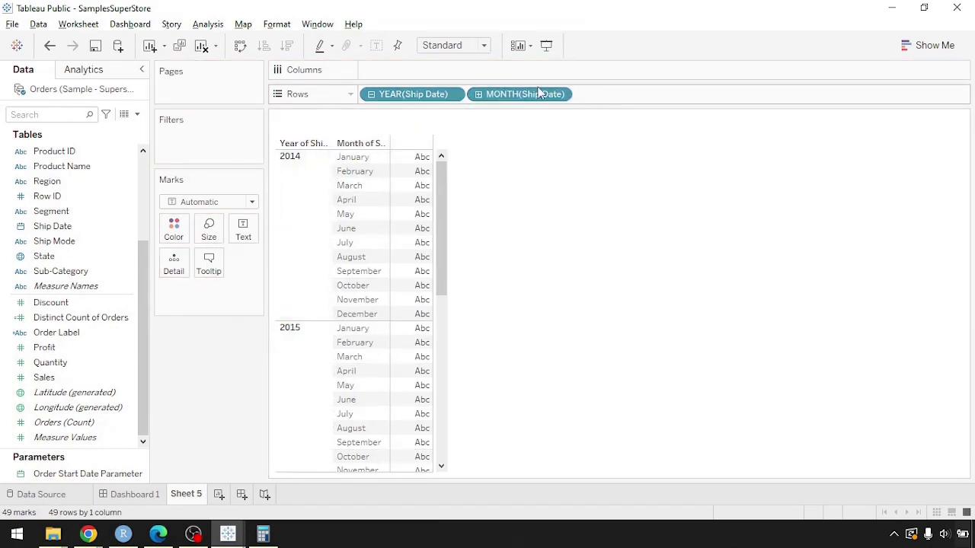
left_click(453, 94)
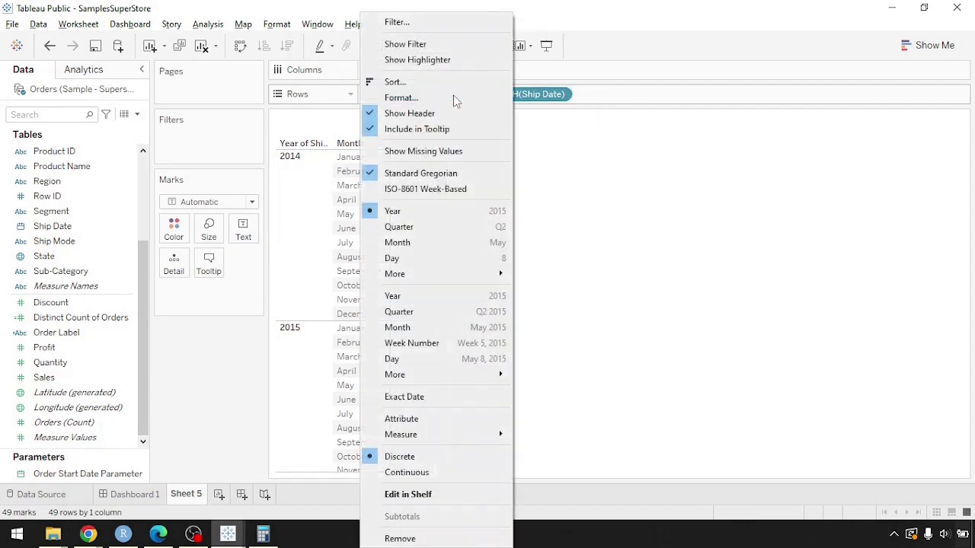
left_click(236, 358)
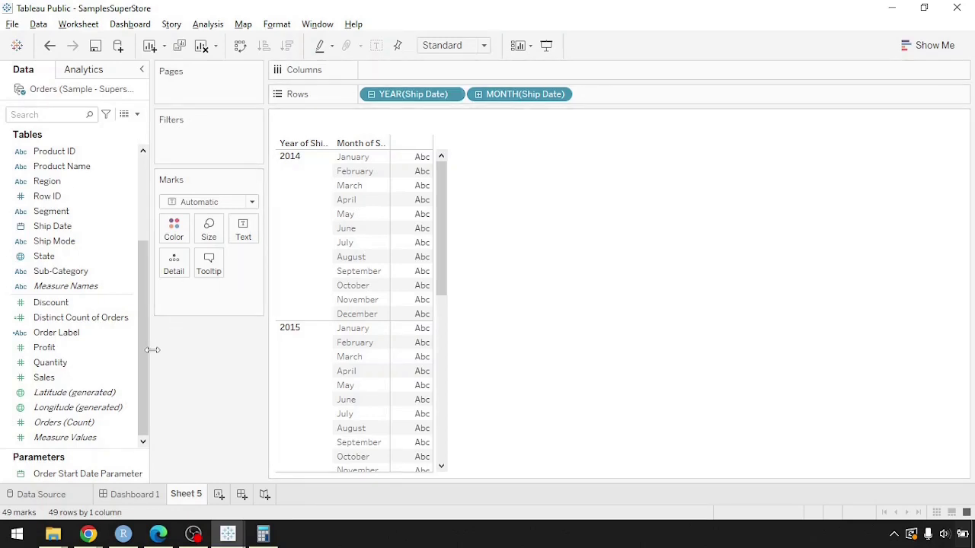
left_click(98, 341)
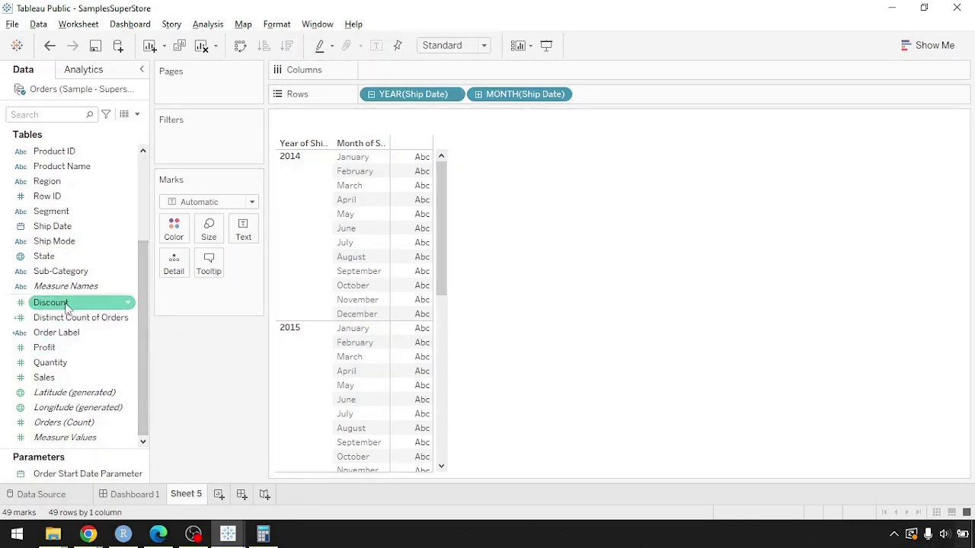
Add Distinct Count of Orders to the rows twice after the month, converting each copy to discrete
mouse_move(72, 319)
left_mouse_down()
mouse_move(622, 144)
mouse_move(620, 92)
left_mouse_up()
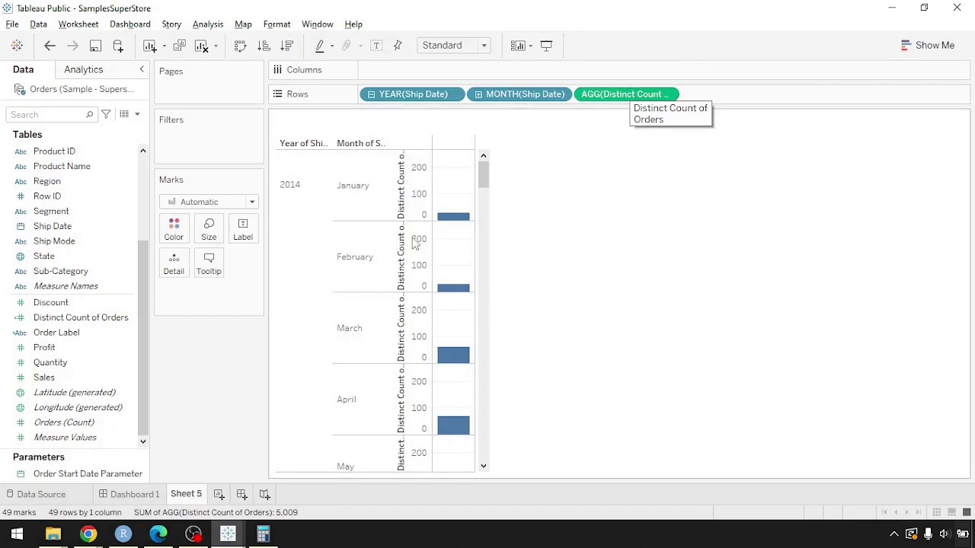
left_click(667, 99)
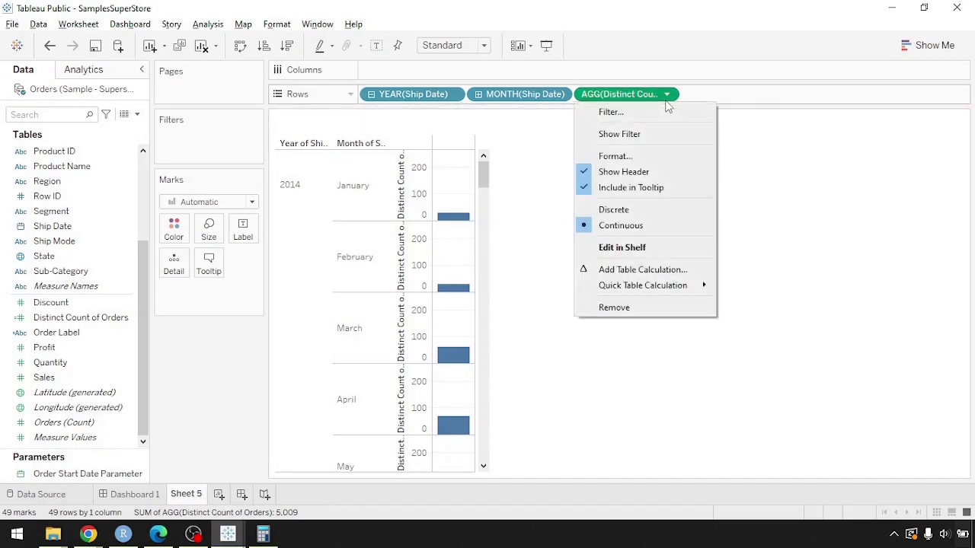
left_click(633, 212)
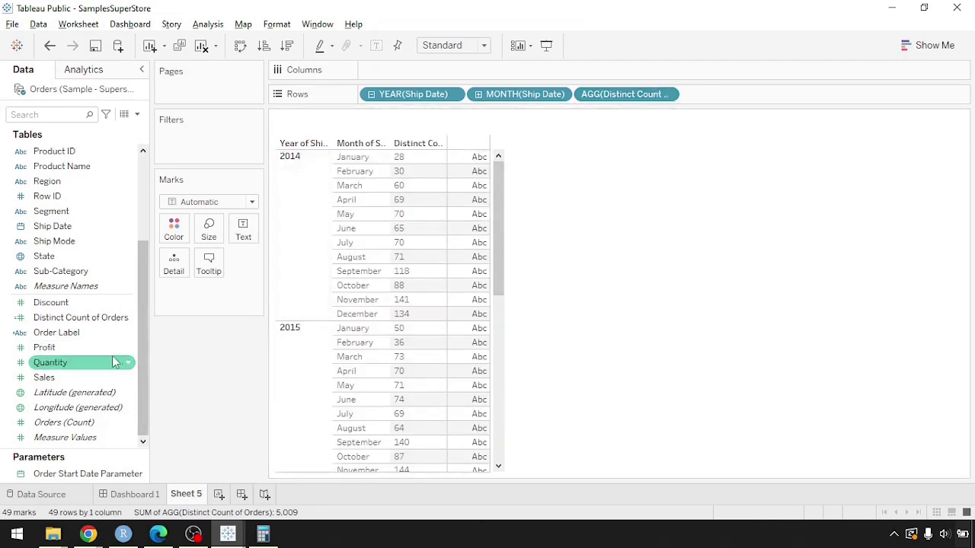
left_click_drag(52, 322, 724, 96)
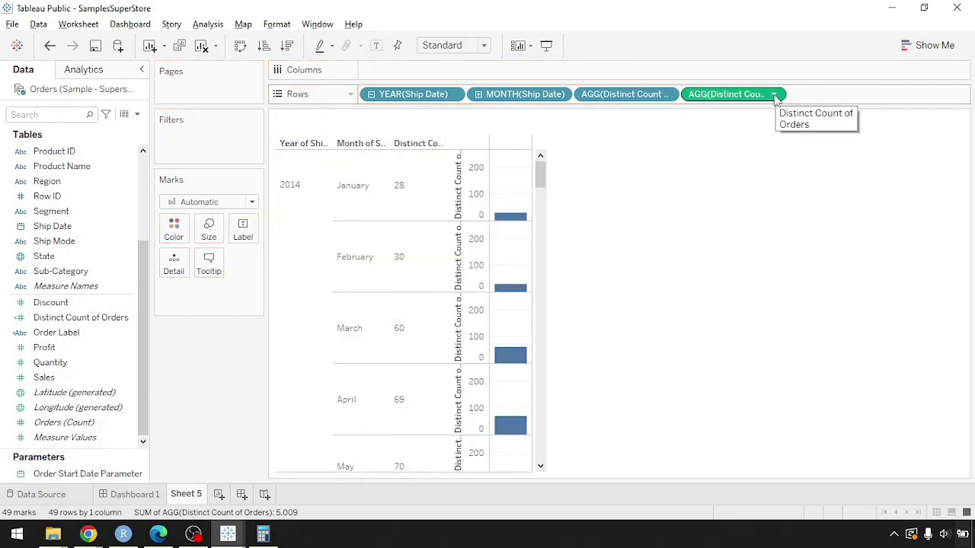
left_click(774, 95)
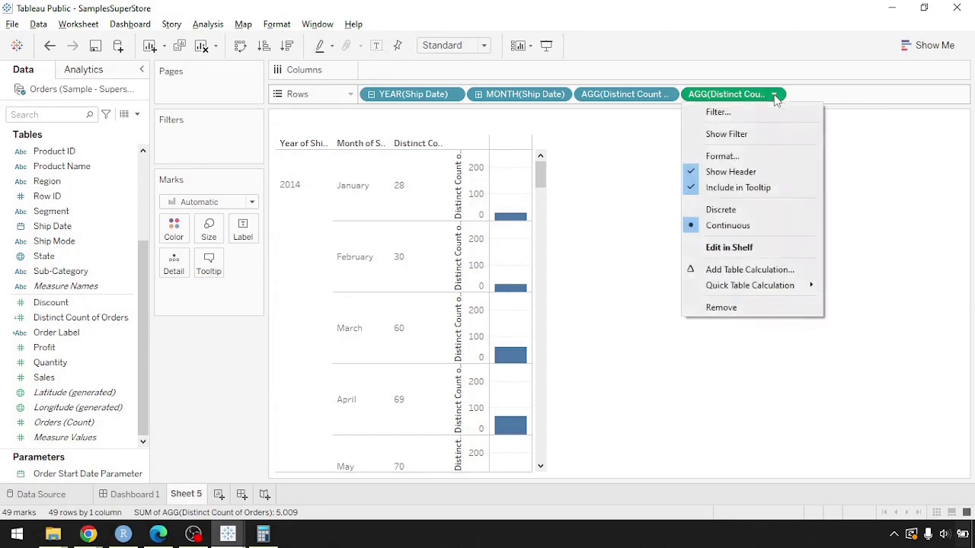
left_click(731, 218)
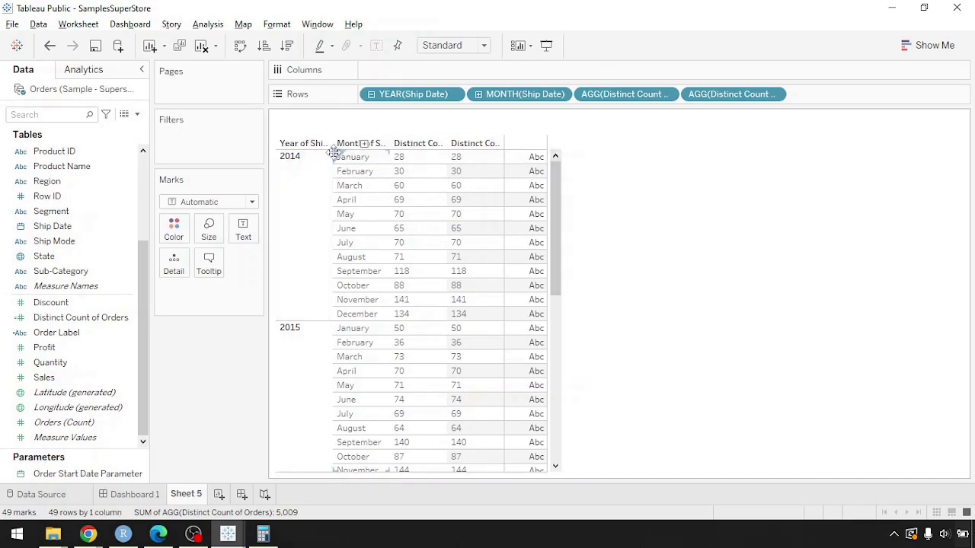
Widen the year, month and both Distinct Count of Orders columns to fit their full headers
left_click_drag(332, 183, 398, 180)
left_click_drag(456, 173, 634, 185)
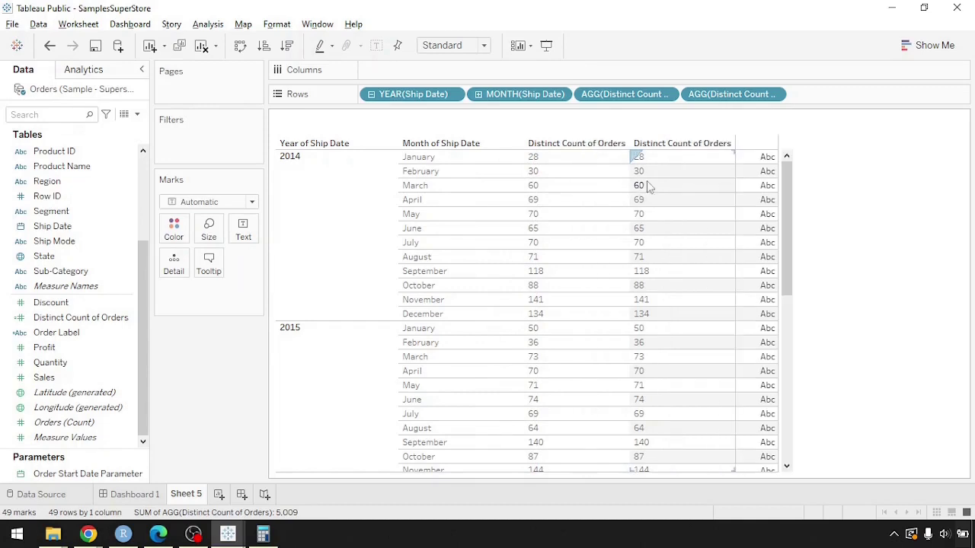
left_click_drag(736, 173, 752, 176)
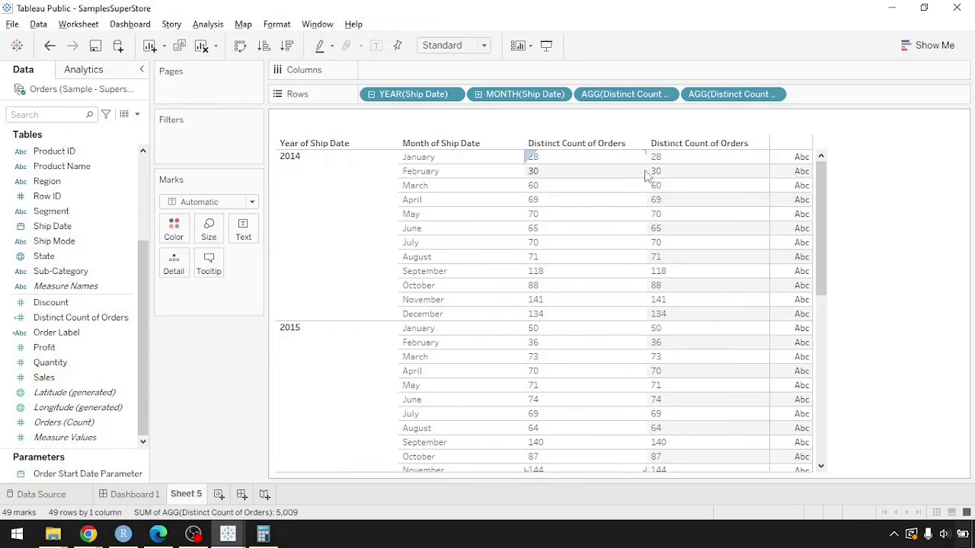
left_click_drag(649, 172, 696, 172)
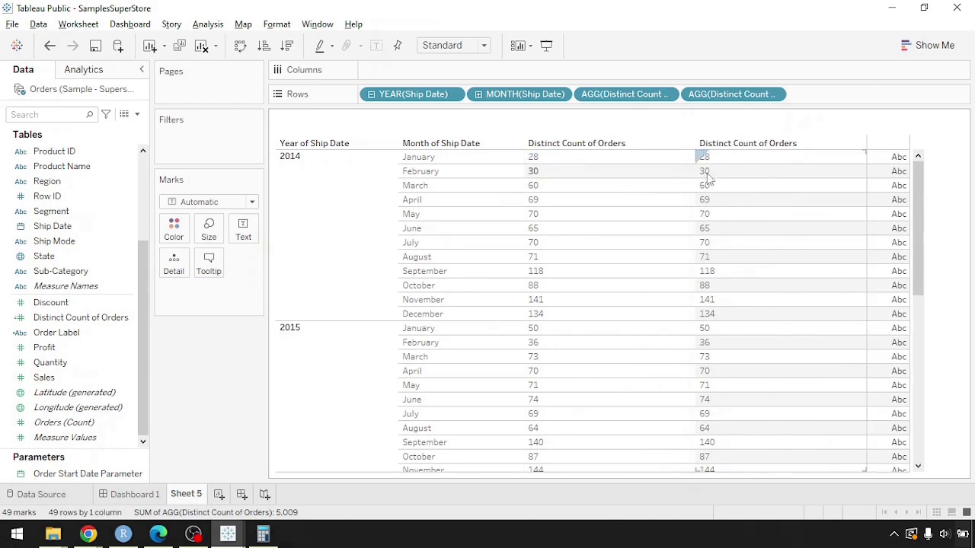
Try Distinct Count of Orders as a text mark in the table body, check its options and remove it
left_click(774, 96)
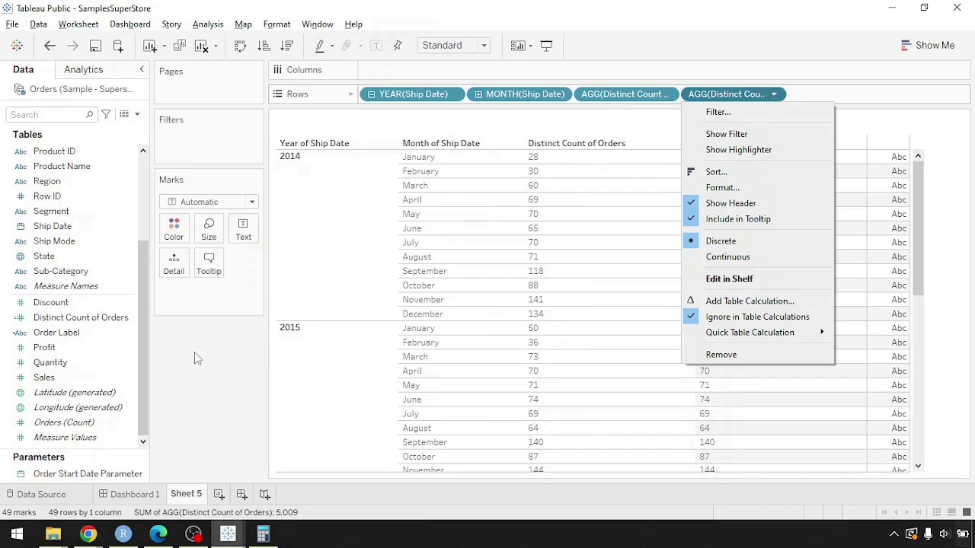
left_click(170, 327)
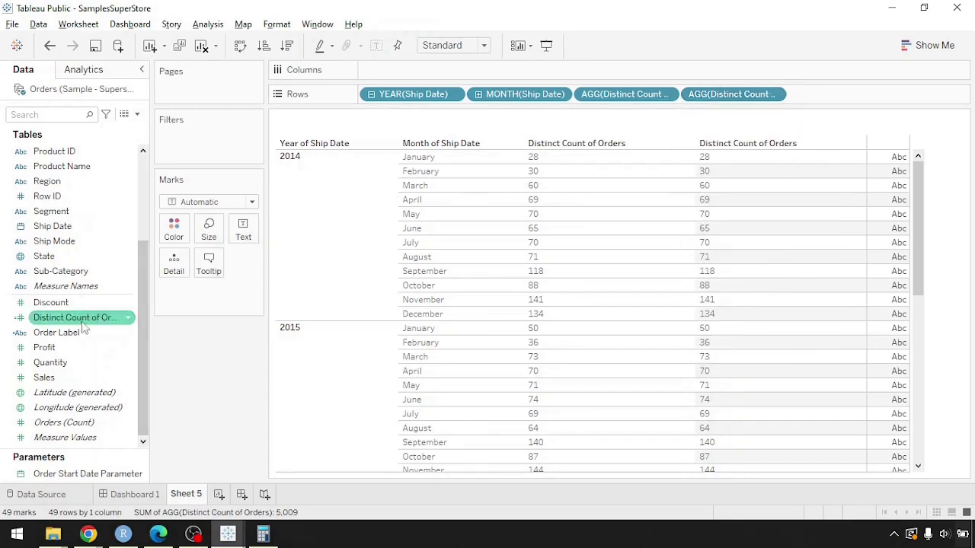
left_click_drag(83, 320, 251, 241)
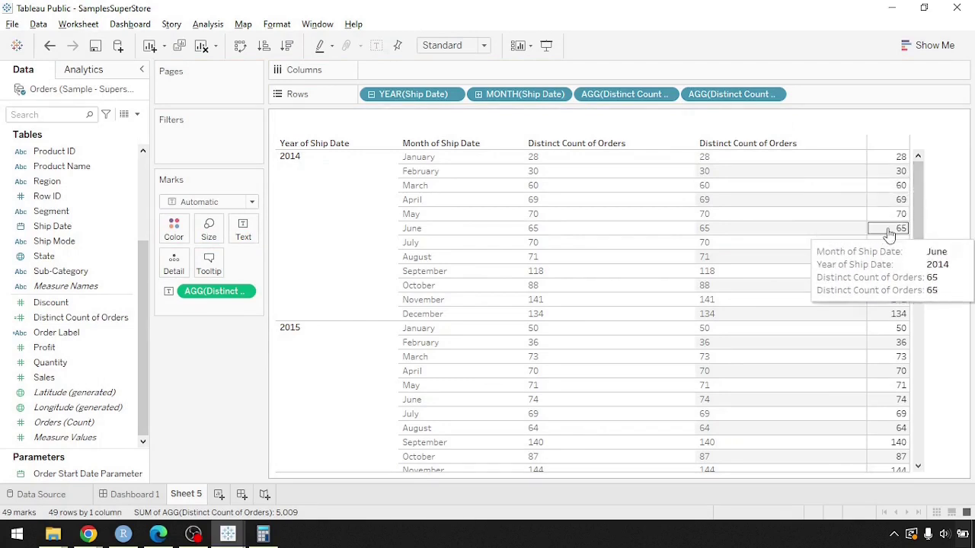
left_click(246, 297)
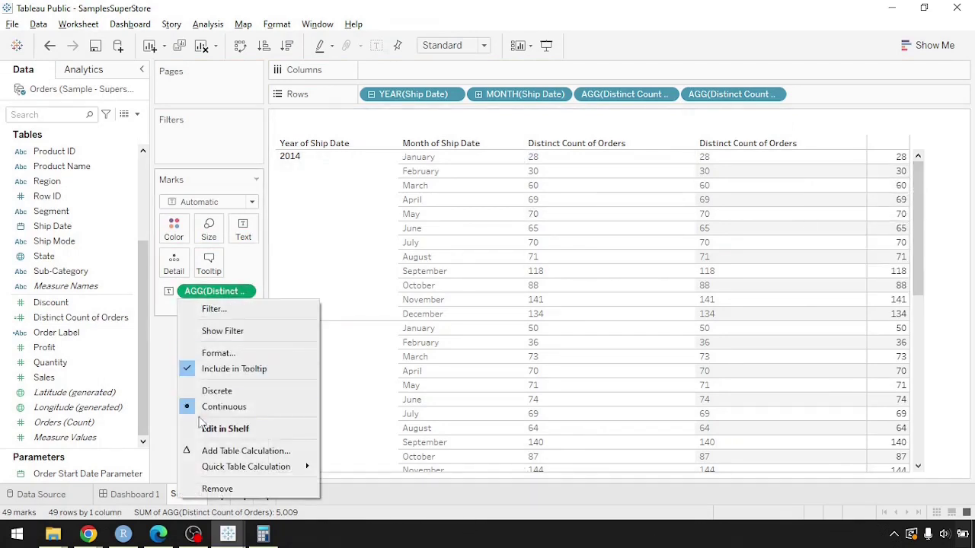
left_click(168, 354)
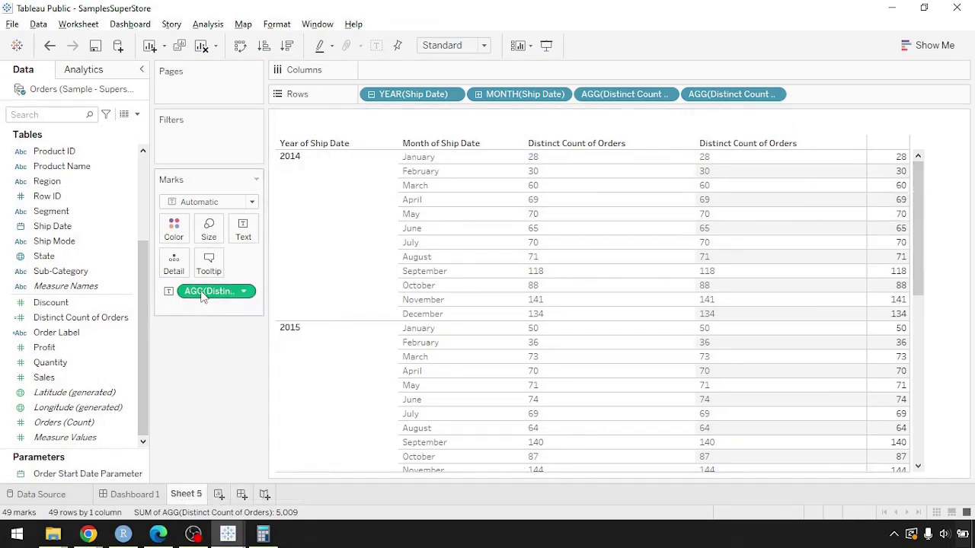
left_click_drag(196, 293, 197, 360)
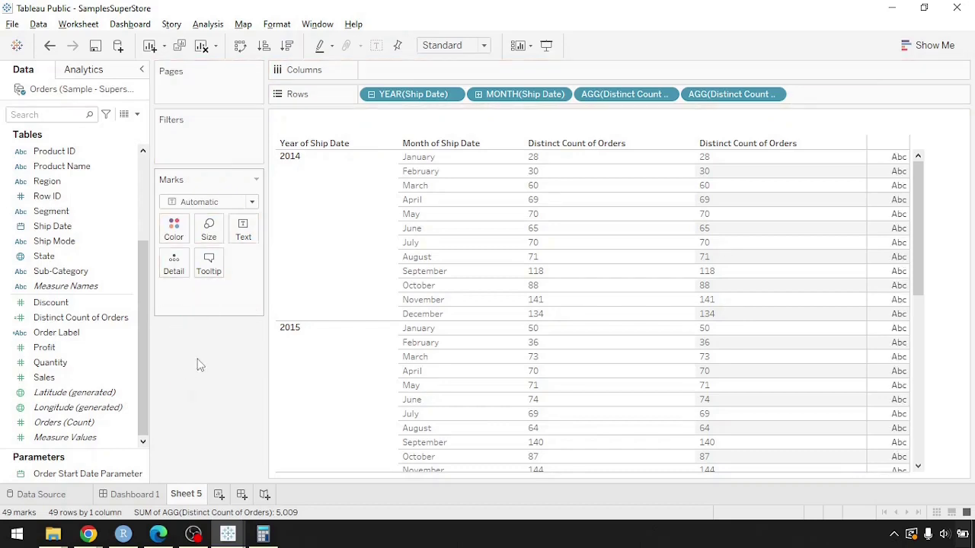
Apply the Running Total quick table calculation to the second Distinct Count of Orders field and review its values across all years
left_click(774, 95)
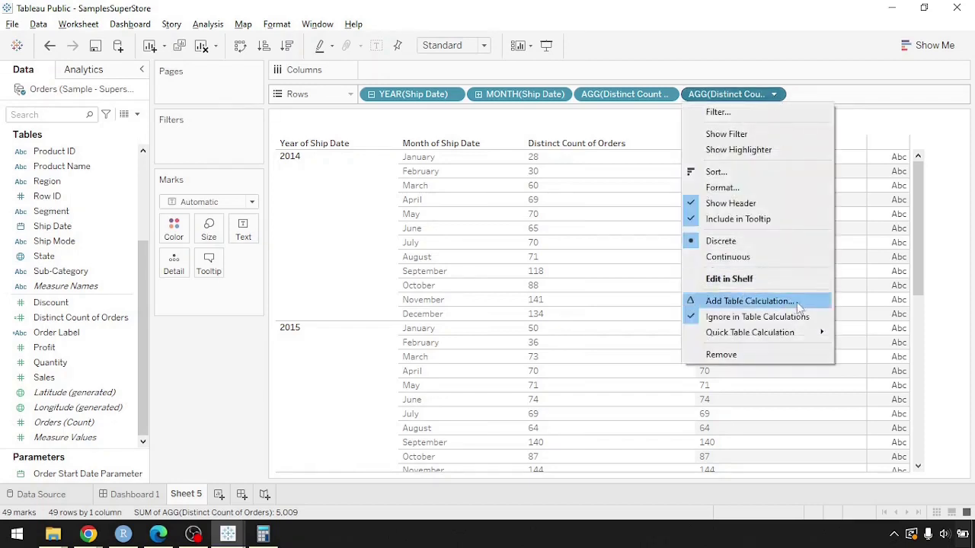
mouse_move(792, 336)
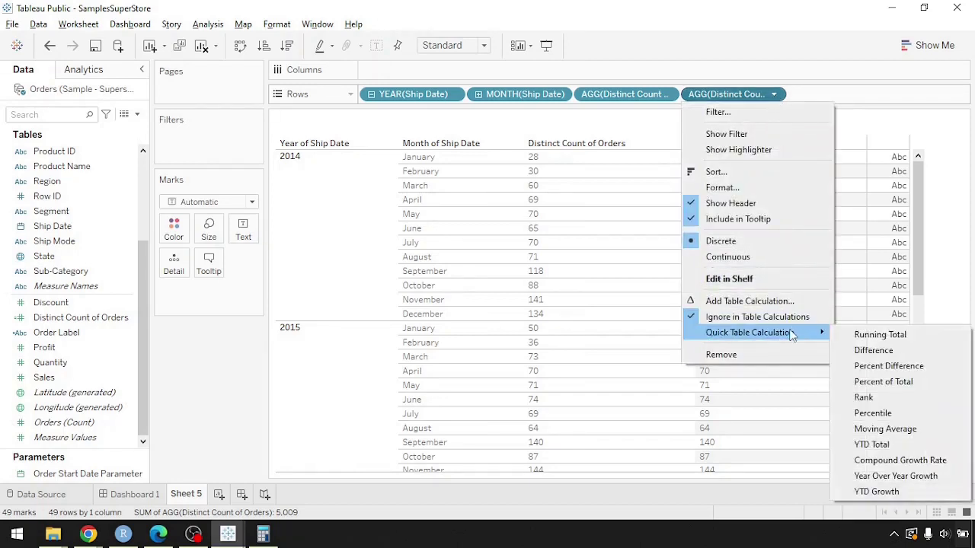
left_click(880, 336)
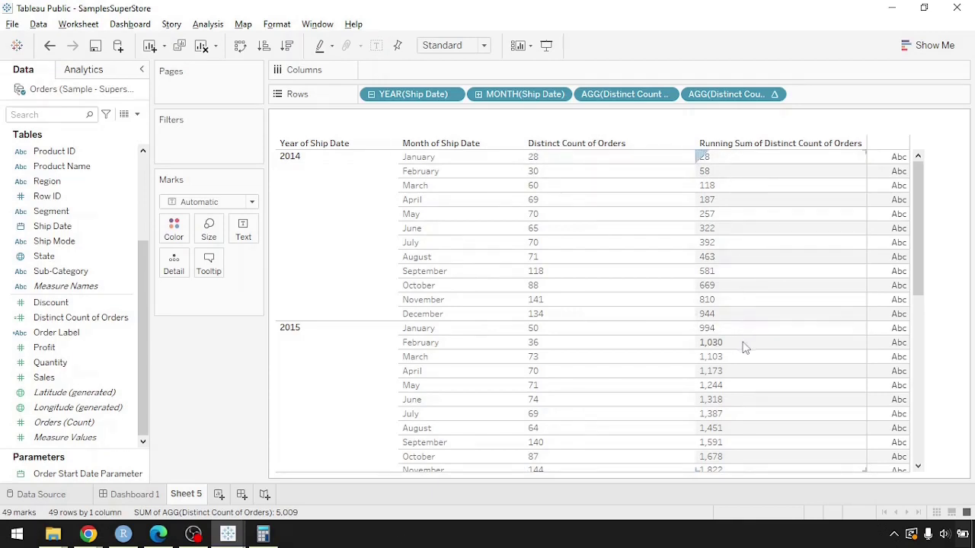
scroll(747, 342, "down", 3)
scroll(748, 345, "up", 3)
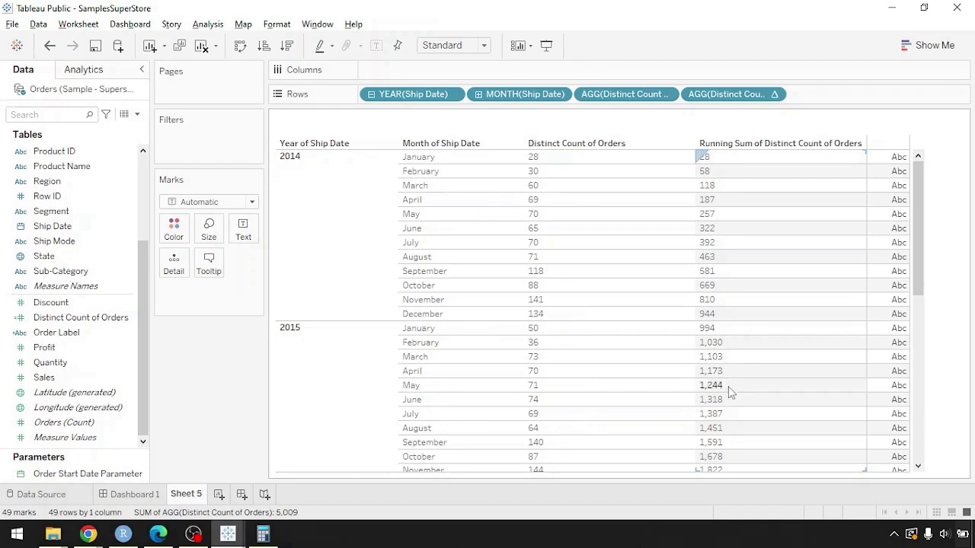
scroll(729, 400, "down", 8)
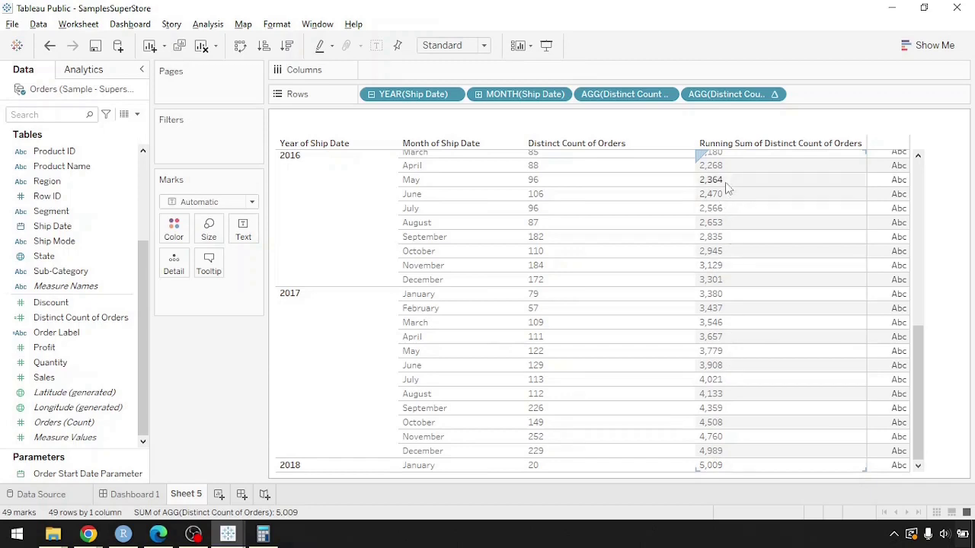
scroll(757, 337, "up", 9)
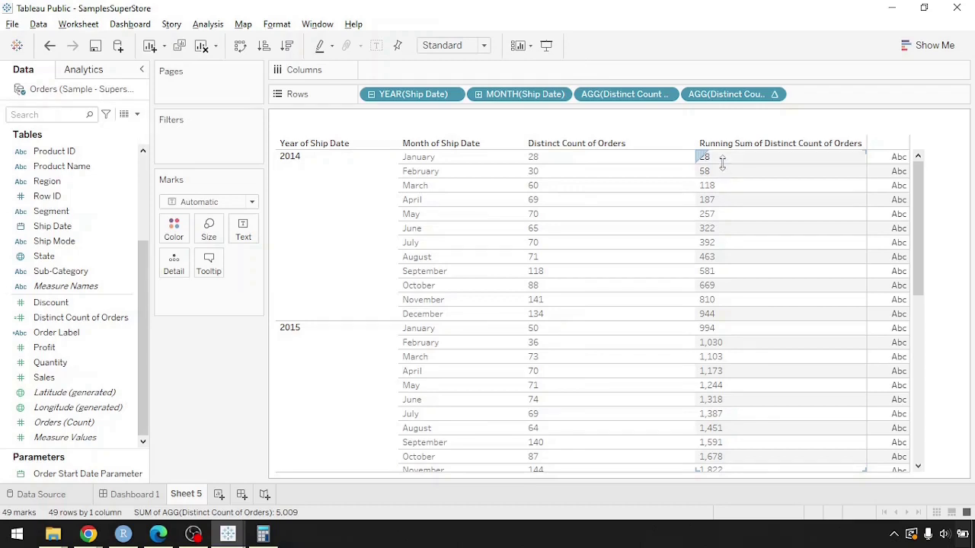
Change the second Distinct Count of Orders field's quick table calculation to Difference
left_click(775, 95)
mouse_move(784, 347)
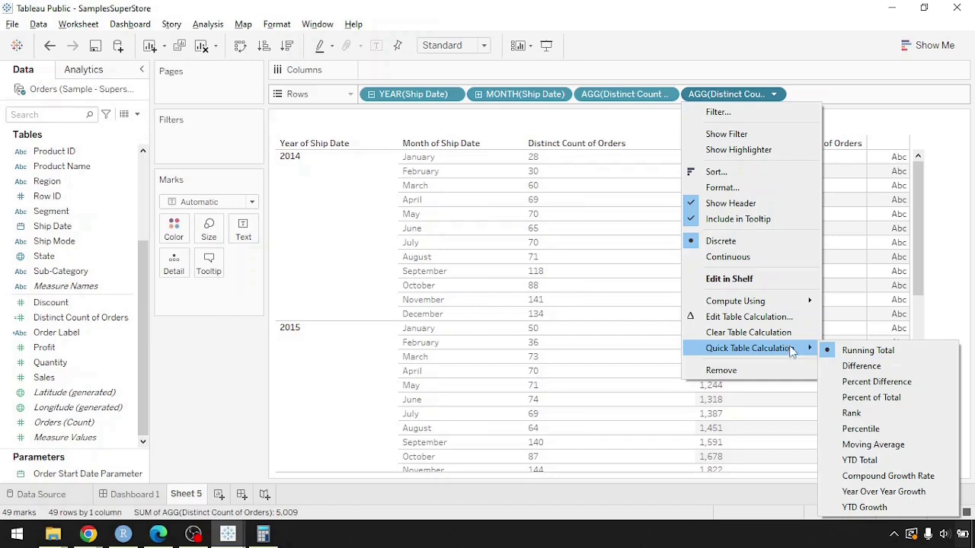
left_click(862, 366)
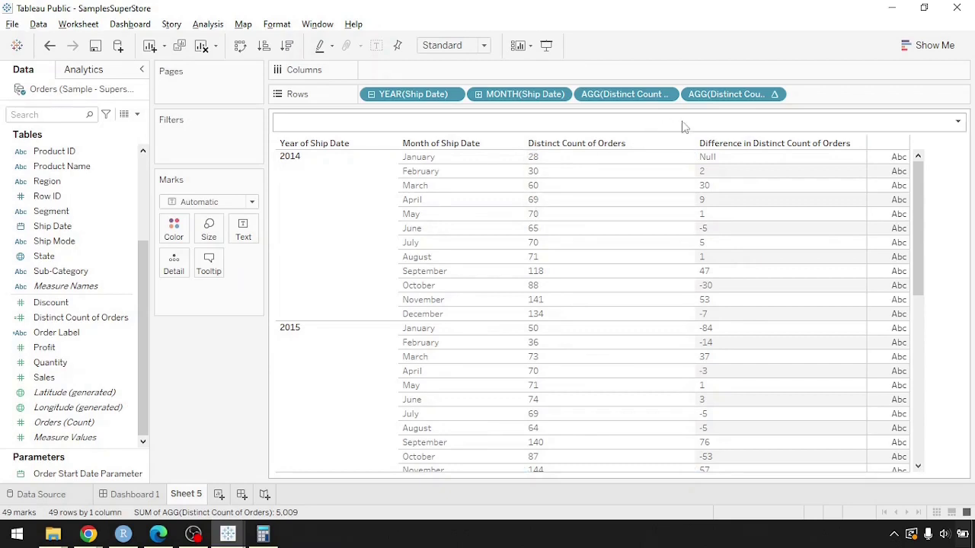
Change the second Distinct Count of Orders field's quick table calculation to Percent Difference
left_click(774, 94)
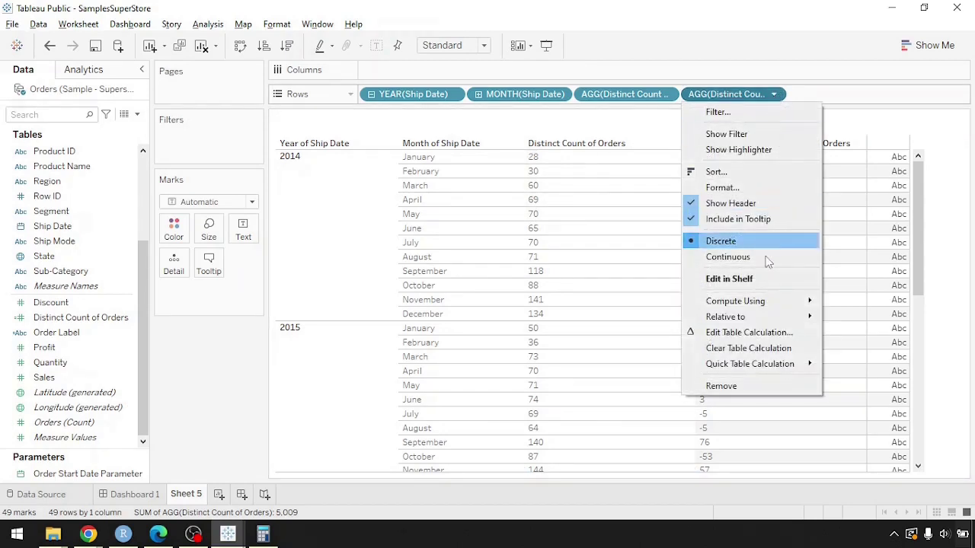
mouse_move(776, 365)
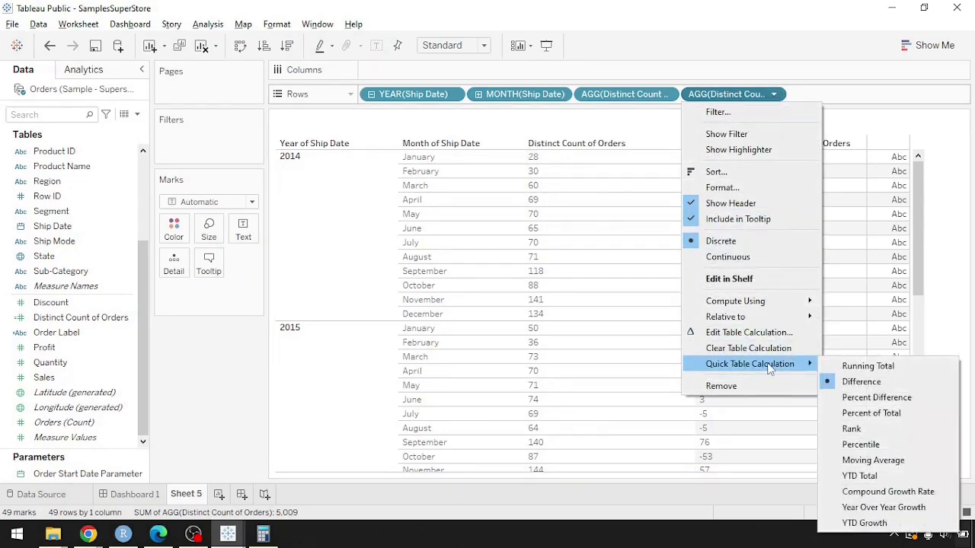
left_click(885, 402)
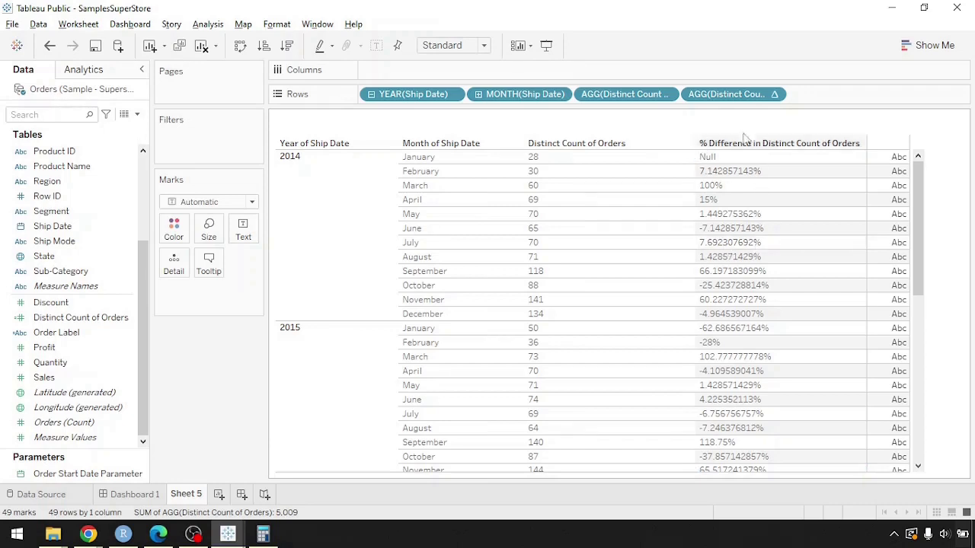
Try formatting the percent difference values as Percentage with two decimal places
right_click(754, 96)
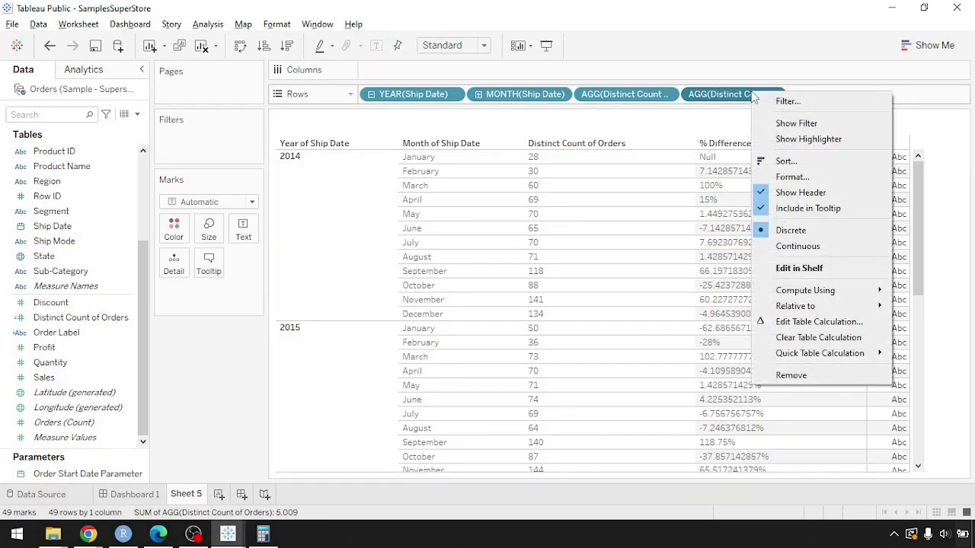
left_click(708, 56)
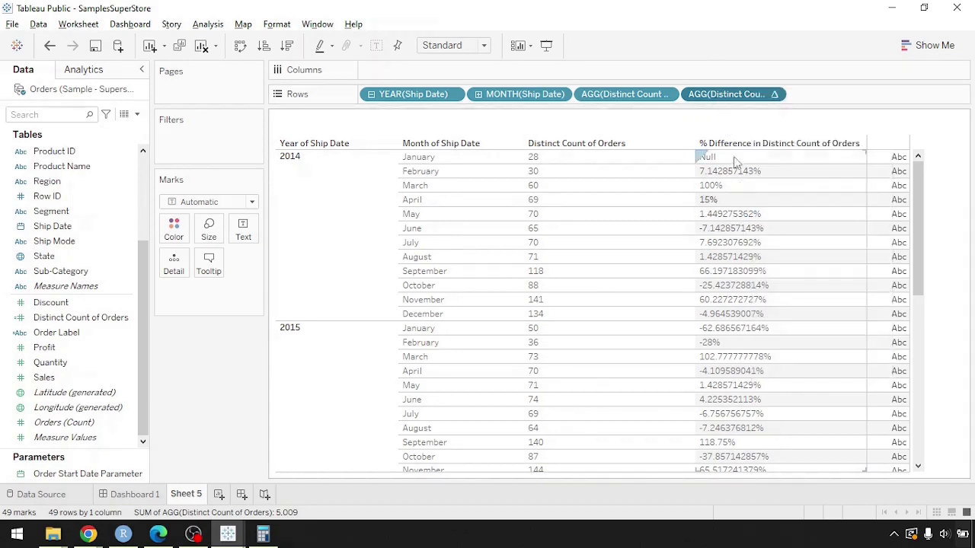
right_click(725, 96)
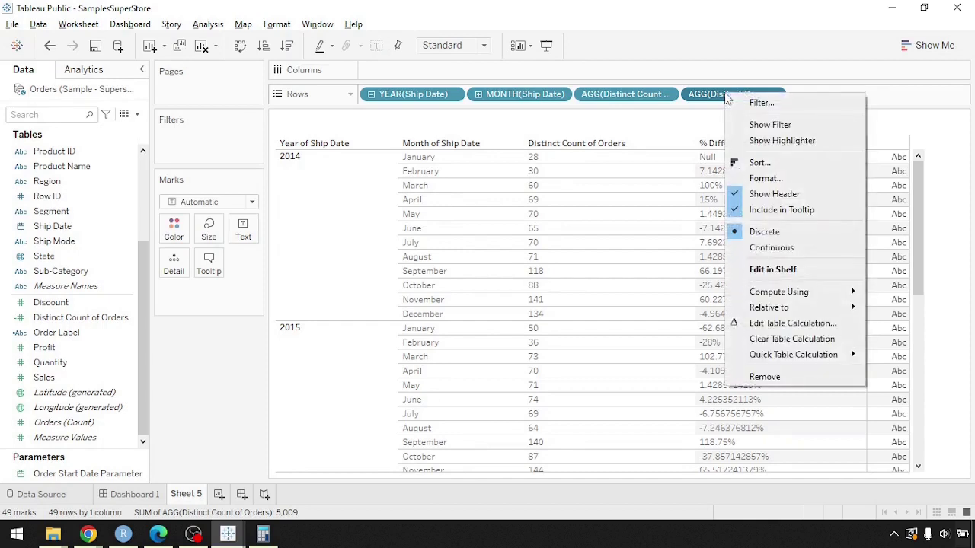
left_click(785, 178)
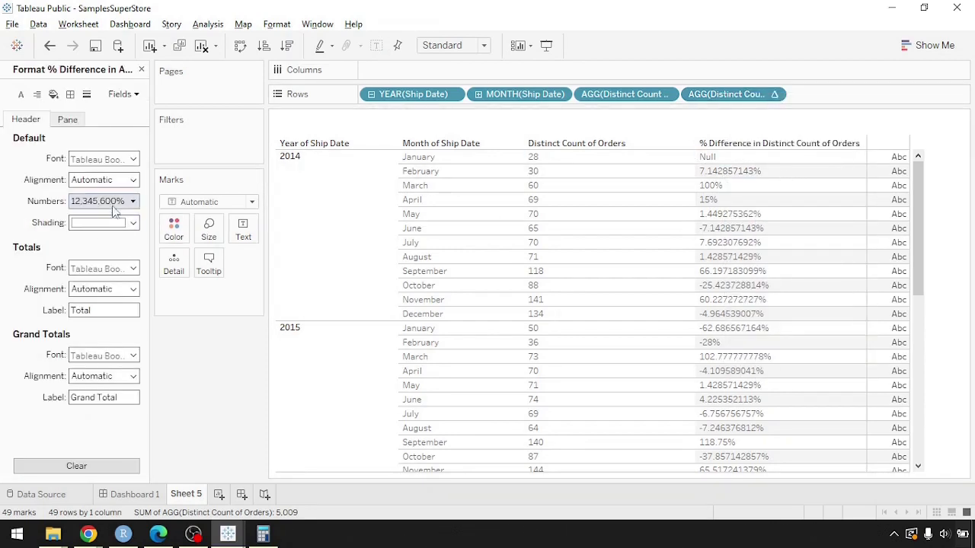
left_click(122, 203)
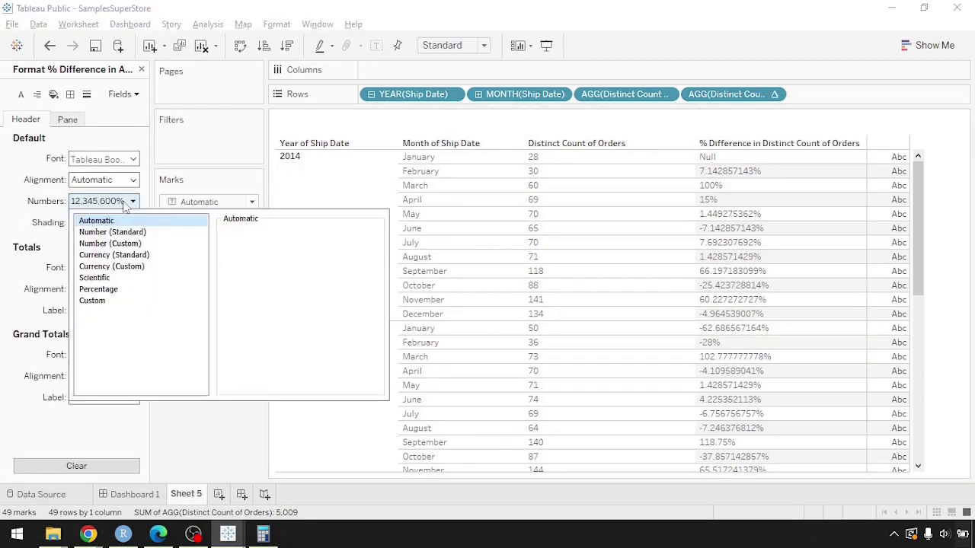
left_click(114, 291)
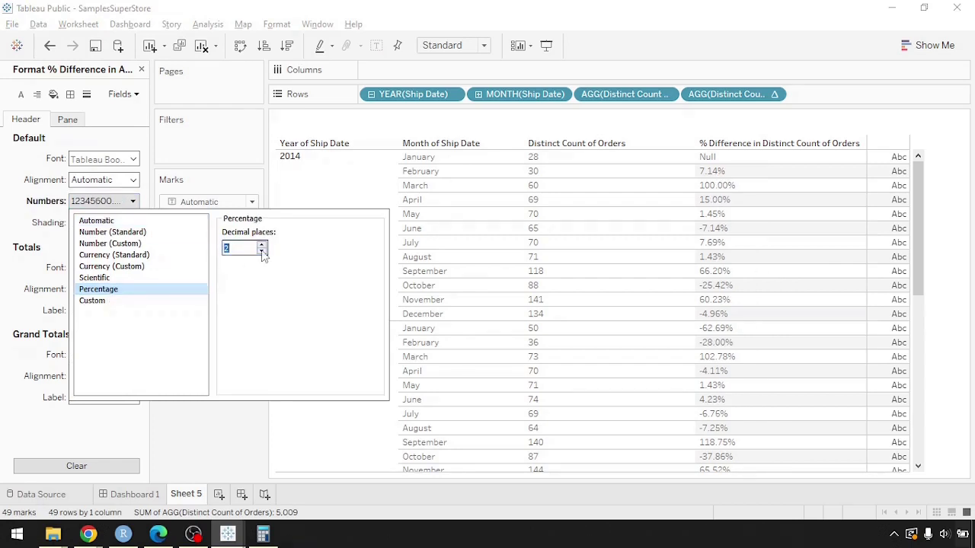
left_click(194, 445)
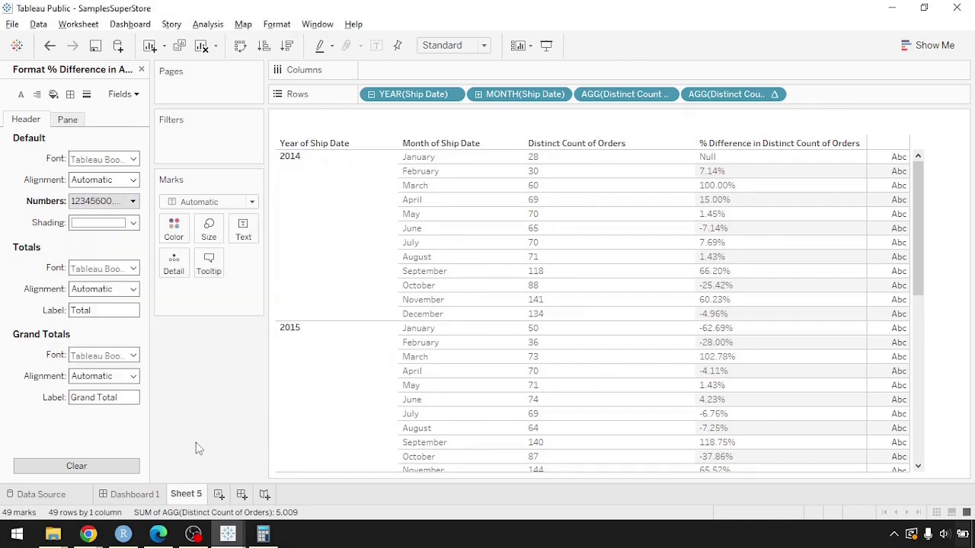
left_click(330, 406)
Change the second Distinct Count of Orders field to Percent of Total computed using Ship Date, and review its values across all years
left_click(773, 94)
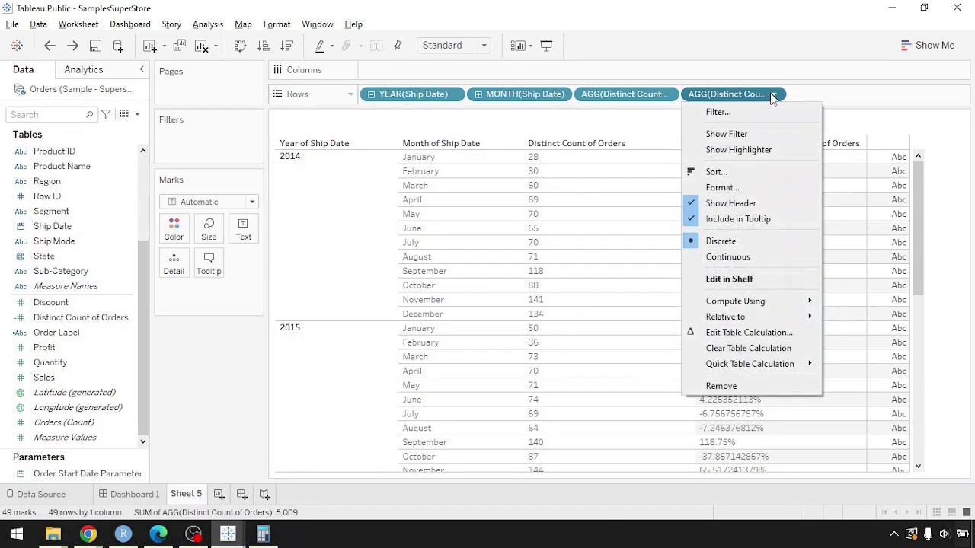
mouse_move(786, 366)
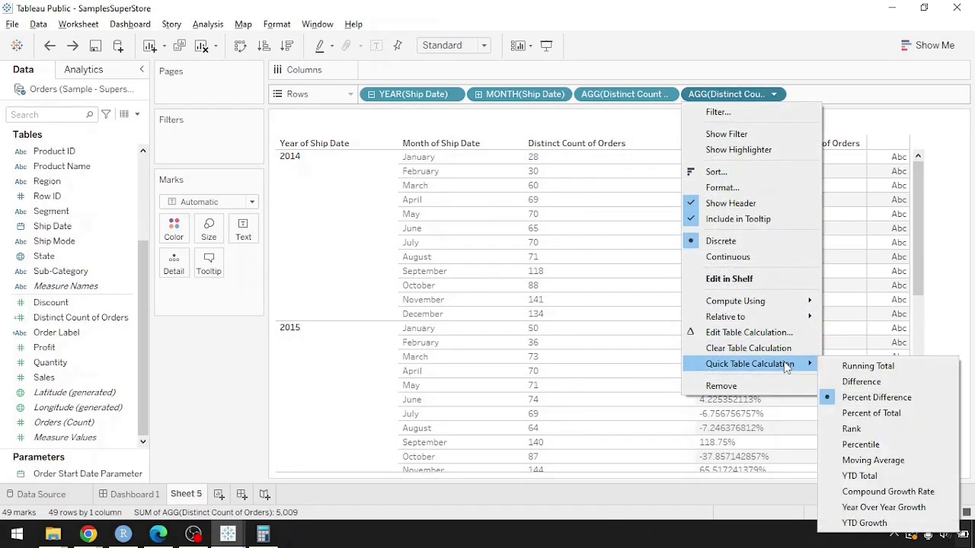
left_click(886, 413)
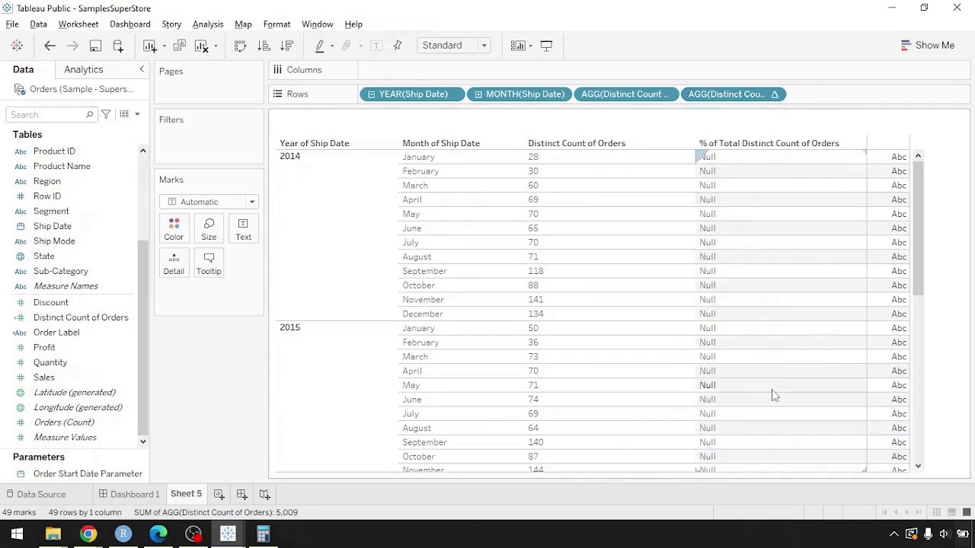
left_click(730, 94)
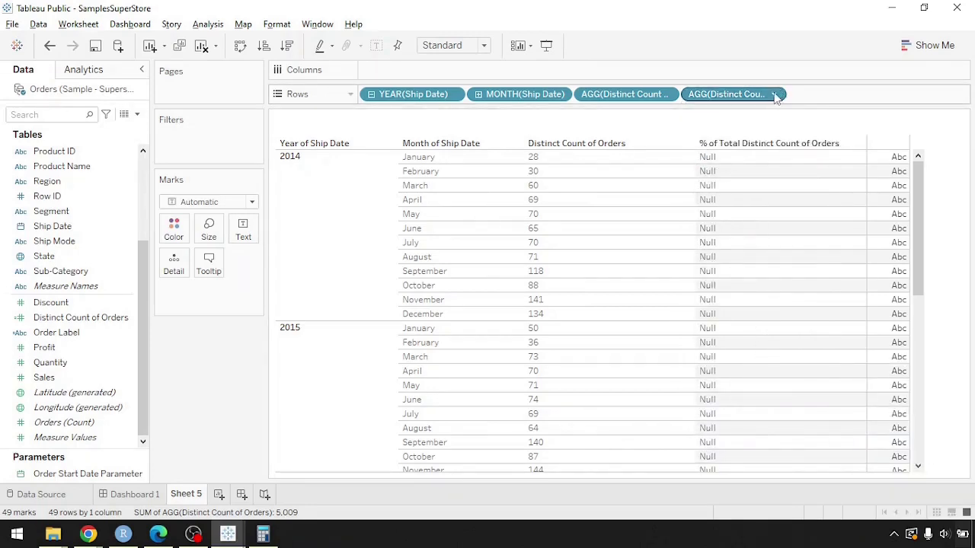
left_click(776, 95)
mouse_move(793, 303)
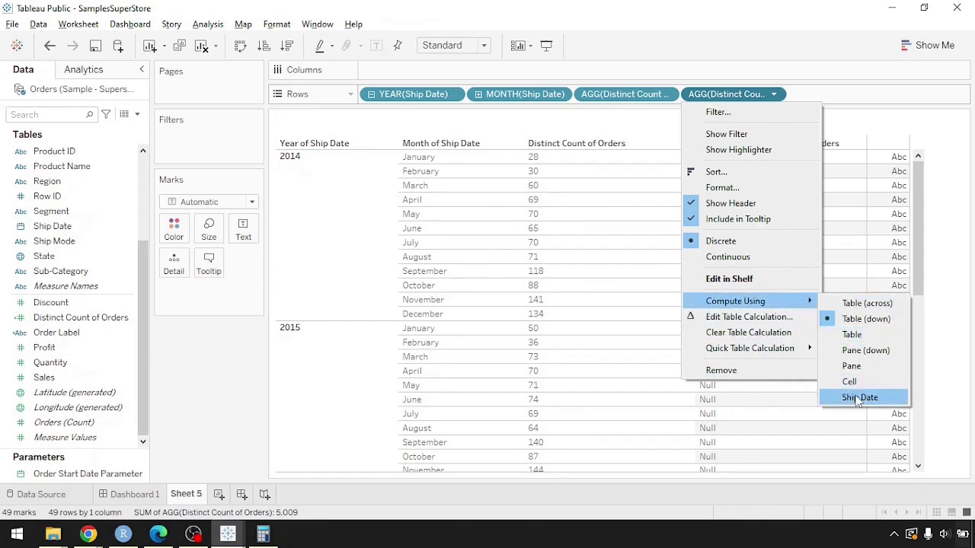
left_click(856, 398)
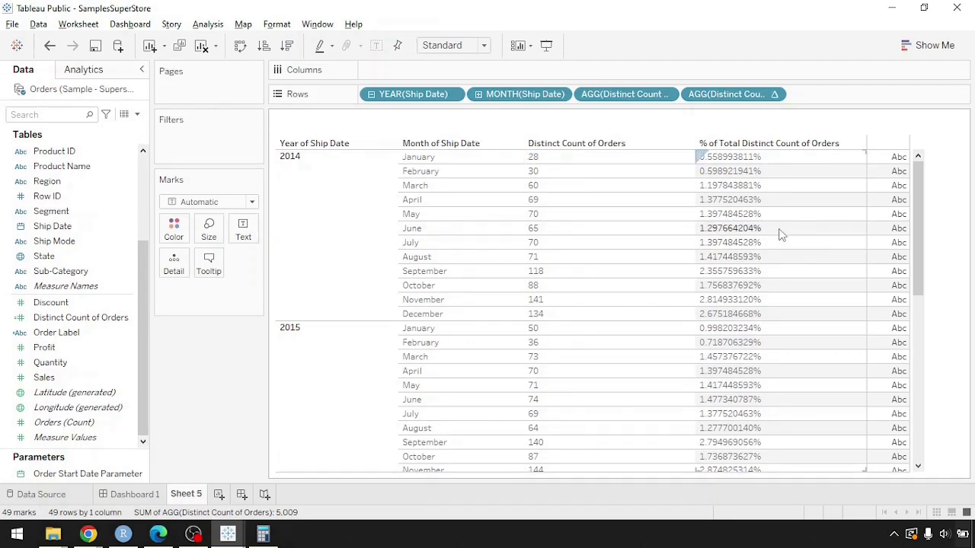
scroll(823, 317, "down", 9)
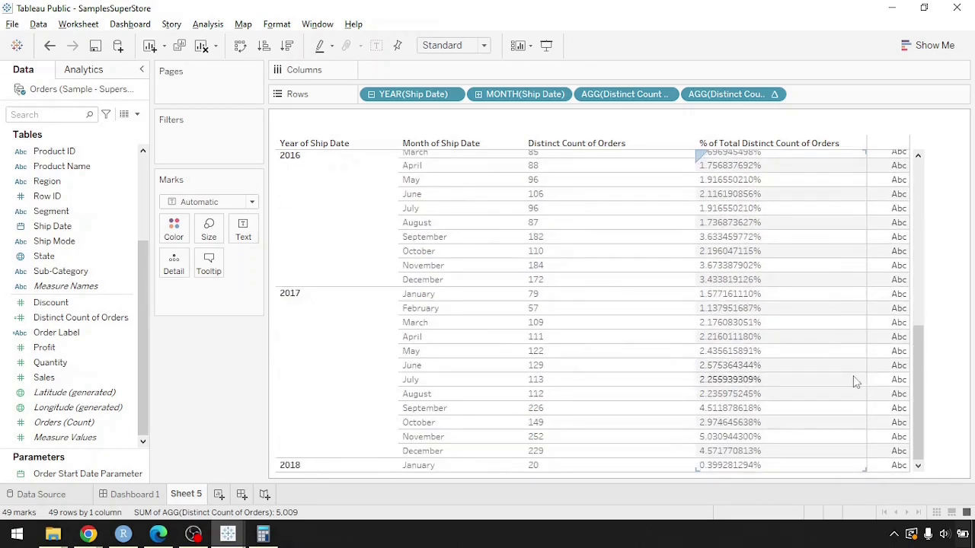
scroll(709, 296, "up", 3)
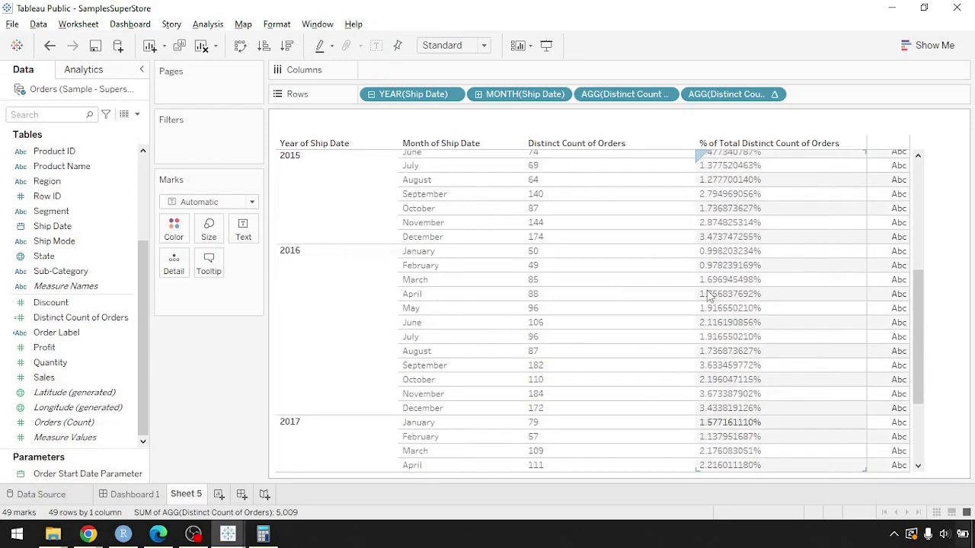
scroll(713, 293, "up", 6)
scroll(720, 304, "down", 5)
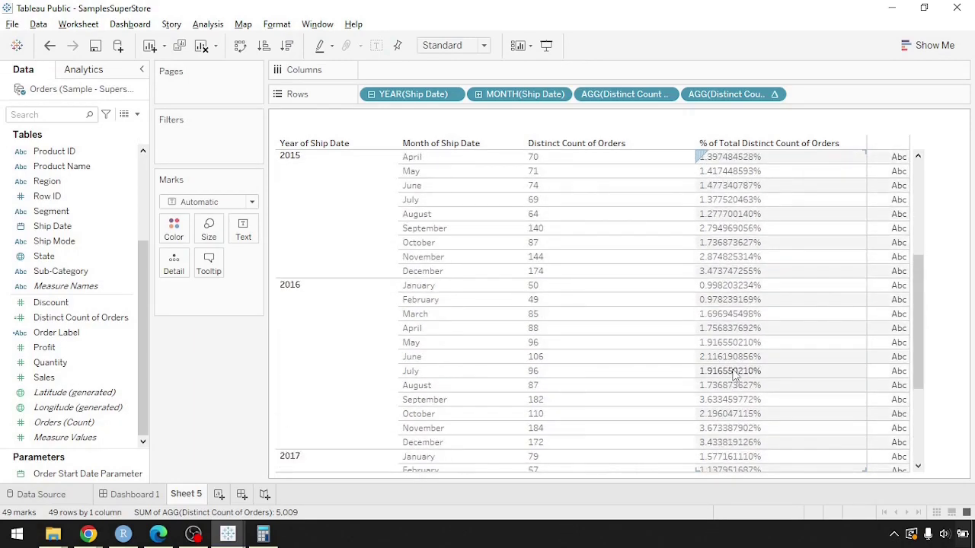
scroll(733, 373, "down", 4)
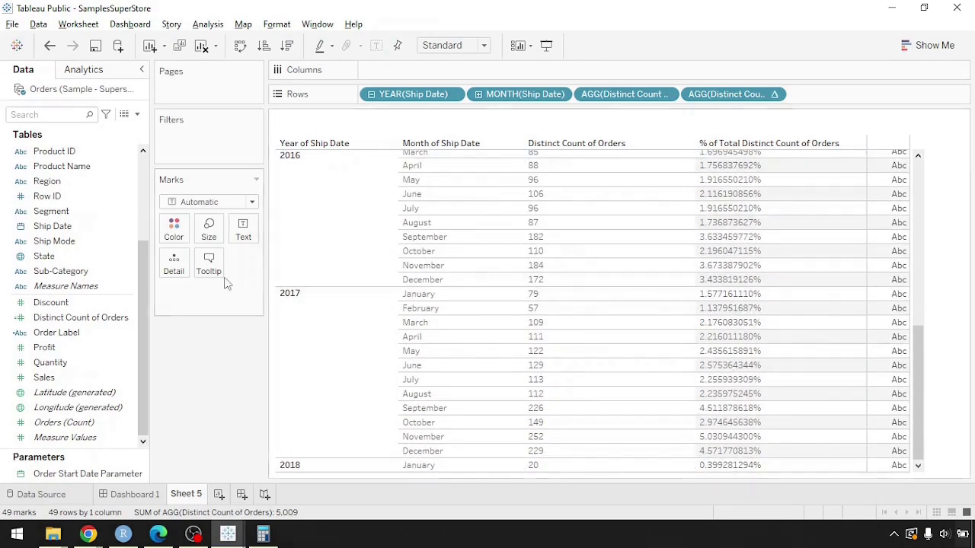
Place Distinct Count of Orders as a text mark in the table body and show column grand totals
left_click_drag(84, 320, 244, 228)
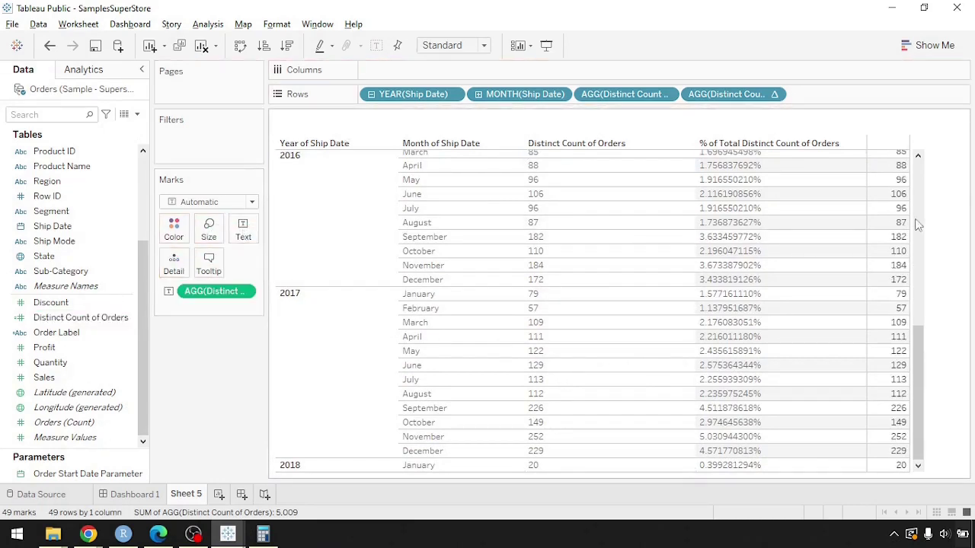
left_click(192, 24)
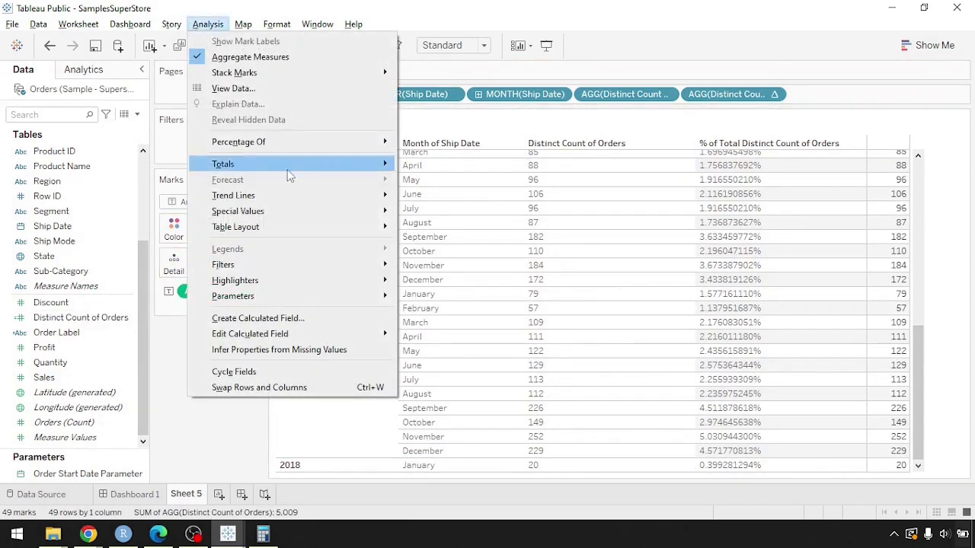
mouse_move(290, 176)
left_click(460, 185)
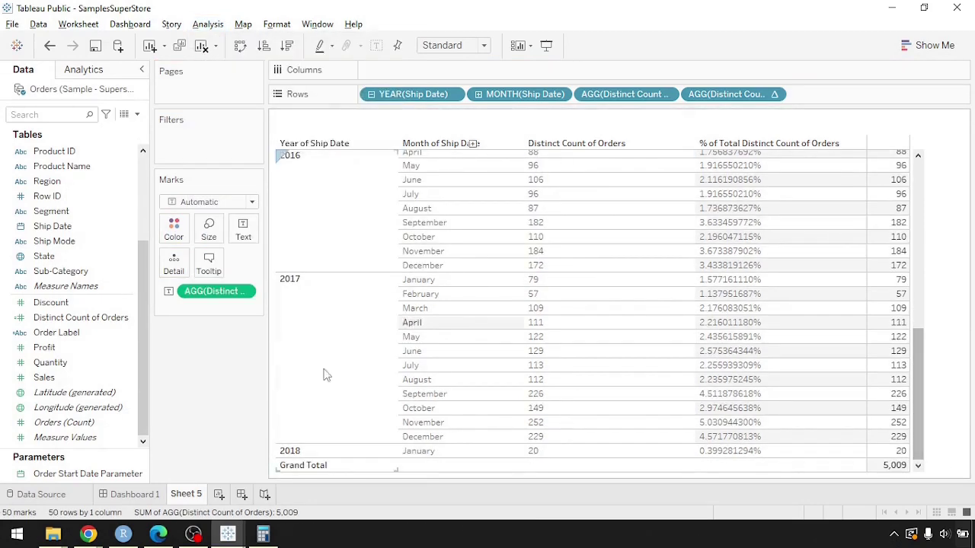
Try Percent of Total on the Distinct Count of Orders text mark, compare it with the table columns and remove the mark
left_click(249, 291)
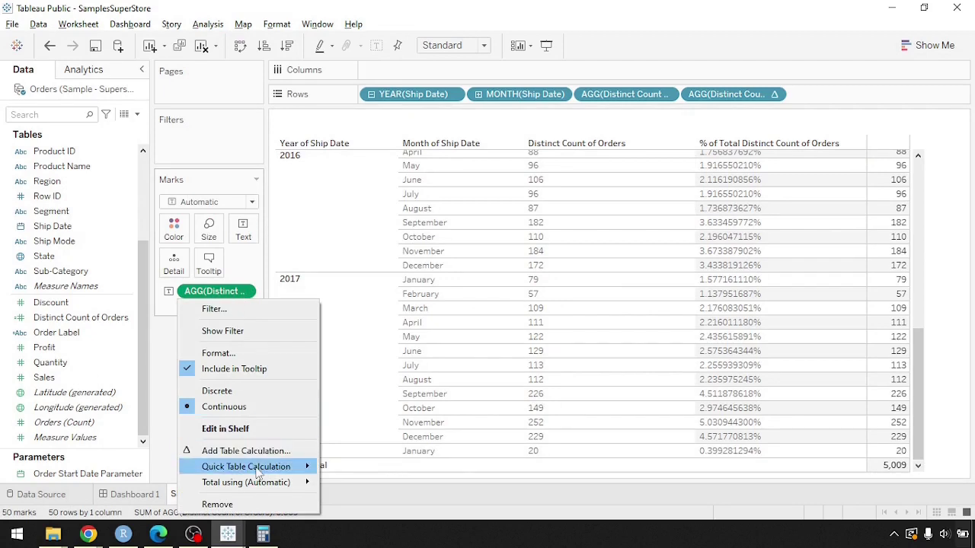
mouse_move(258, 470)
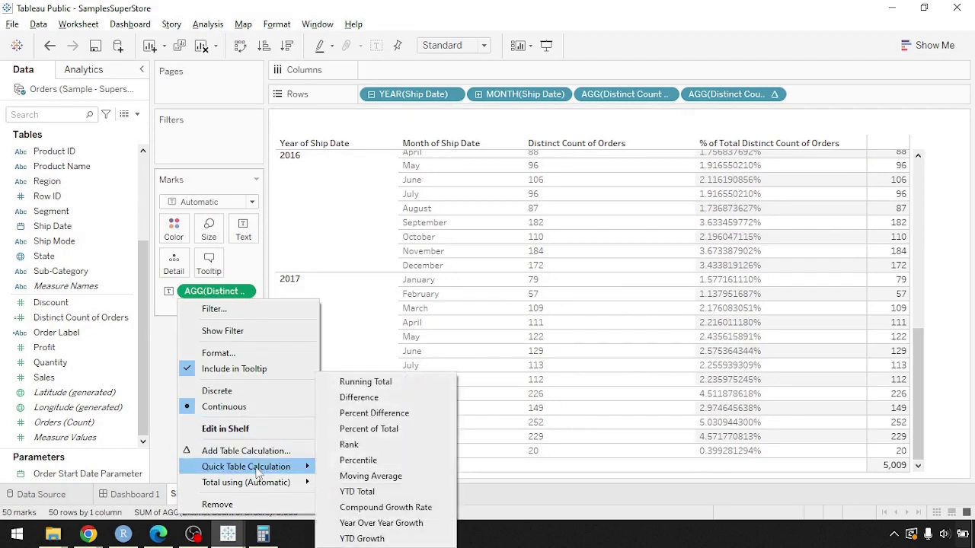
left_click(366, 429)
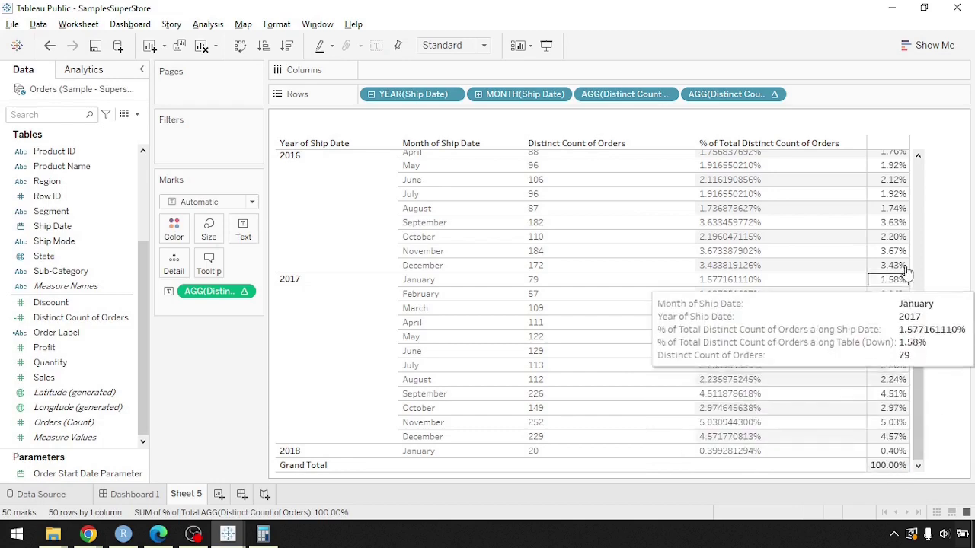
scroll(895, 252, "up", 8)
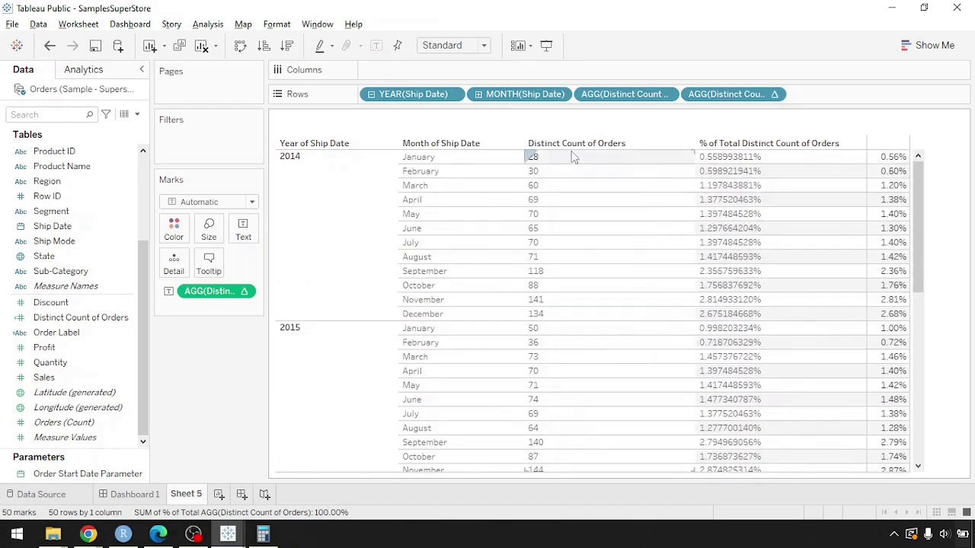
left_click_drag(917, 221, 916, 384)
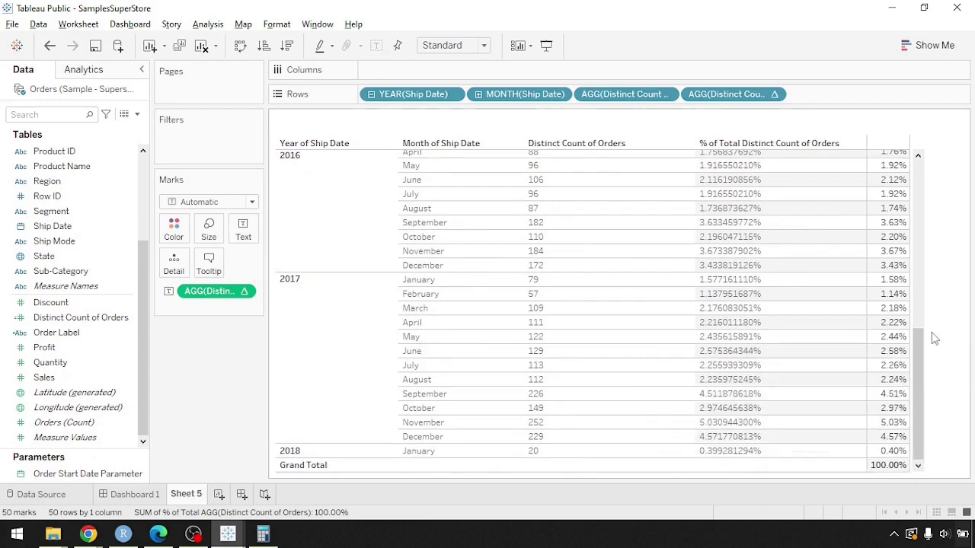
scroll(936, 331, "up", 10)
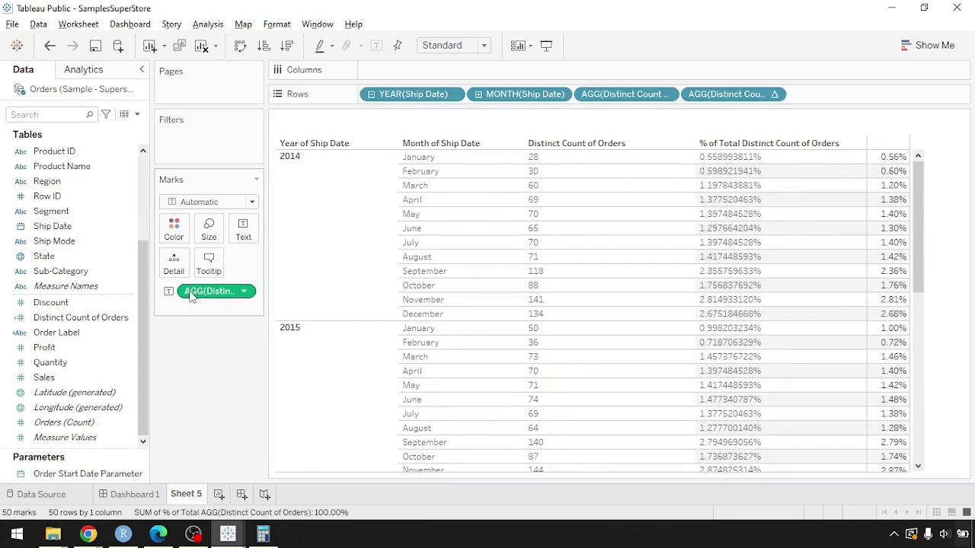
left_click_drag(196, 291, 194, 321)
Change the second Distinct Count of Orders field's quick table calculation to Rank and review the ranks across all years
left_click(773, 94)
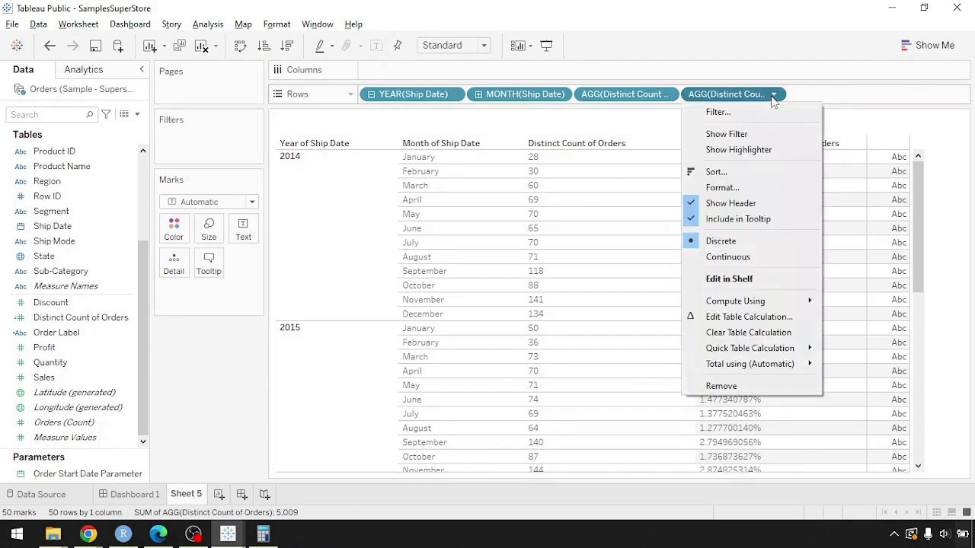
mouse_move(777, 349)
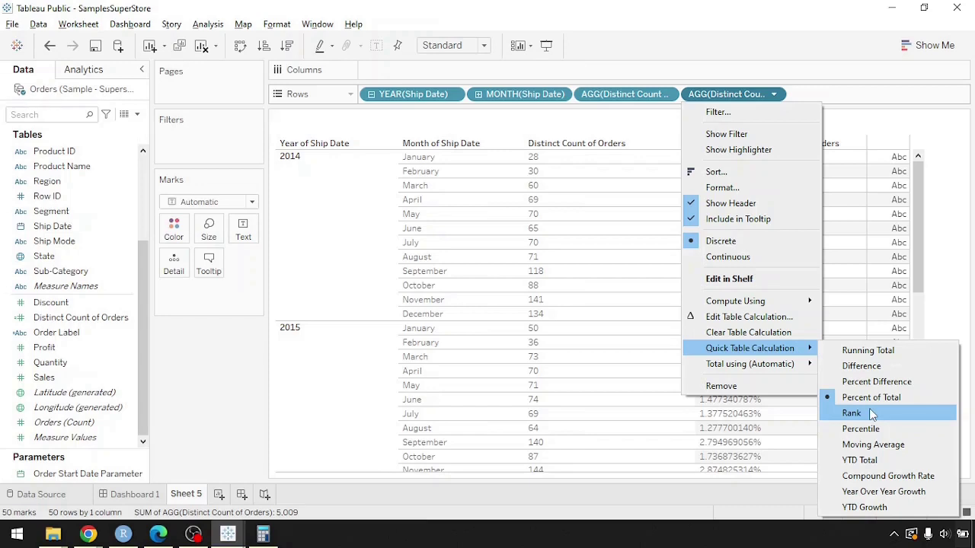
left_click(872, 413)
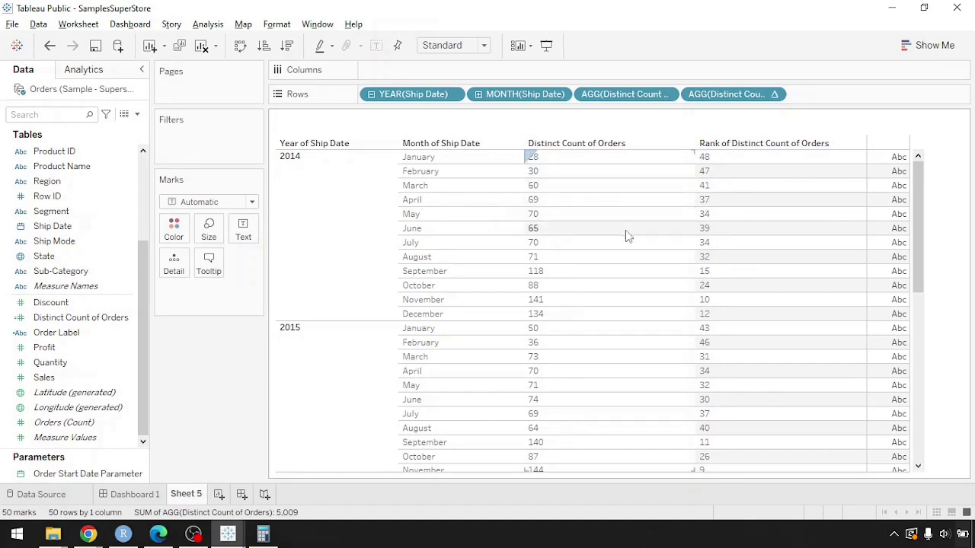
scroll(636, 244, "down", 3)
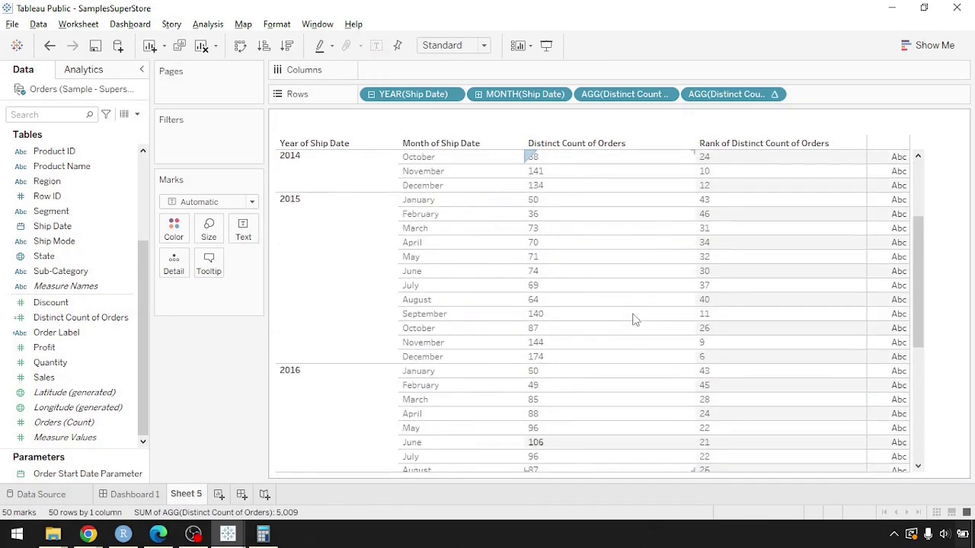
scroll(636, 320, "up", 3)
scroll(671, 322, "down", 2)
scroll(701, 352, "down", 2)
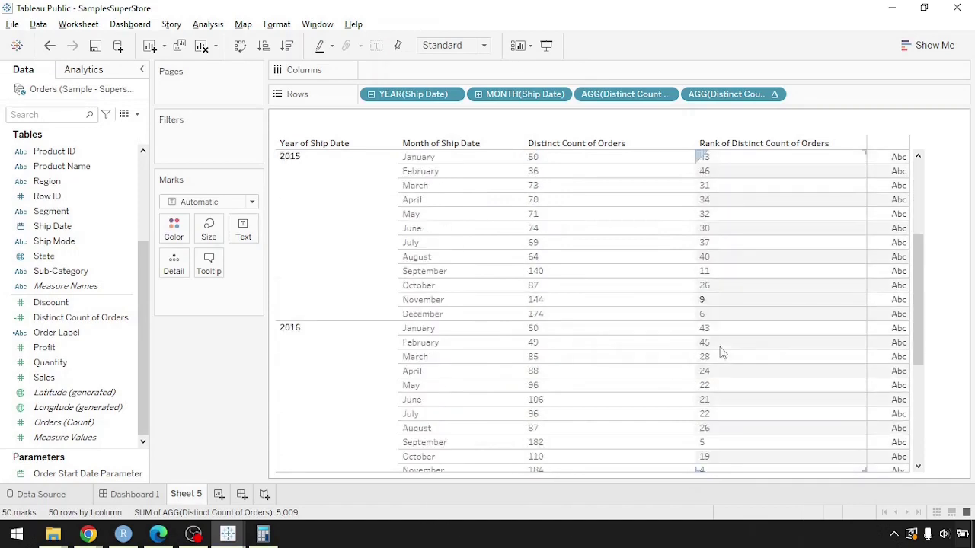
scroll(723, 353, "down", 5)
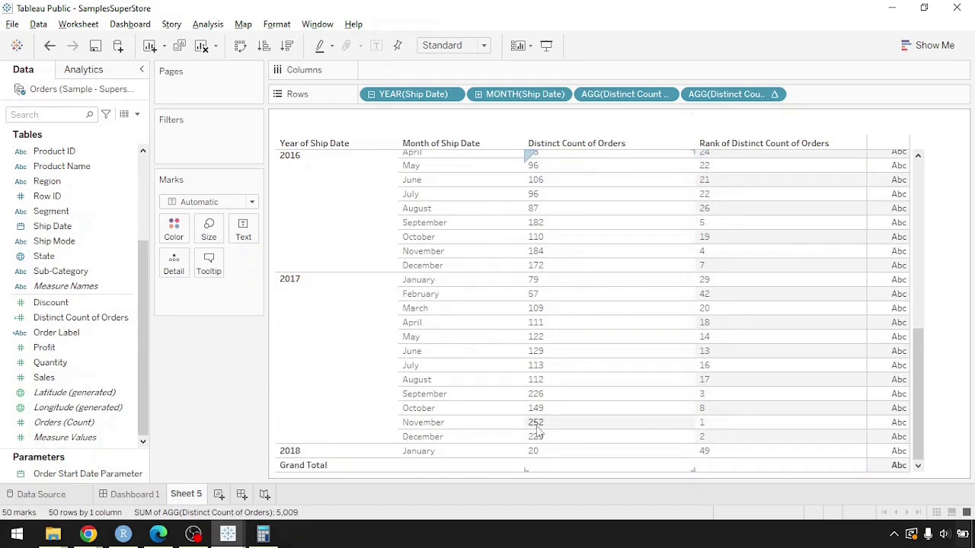
Compare the ranks with the distinct order counts across the 2014 to 2017 ship months
scroll(810, 211, "up", 6)
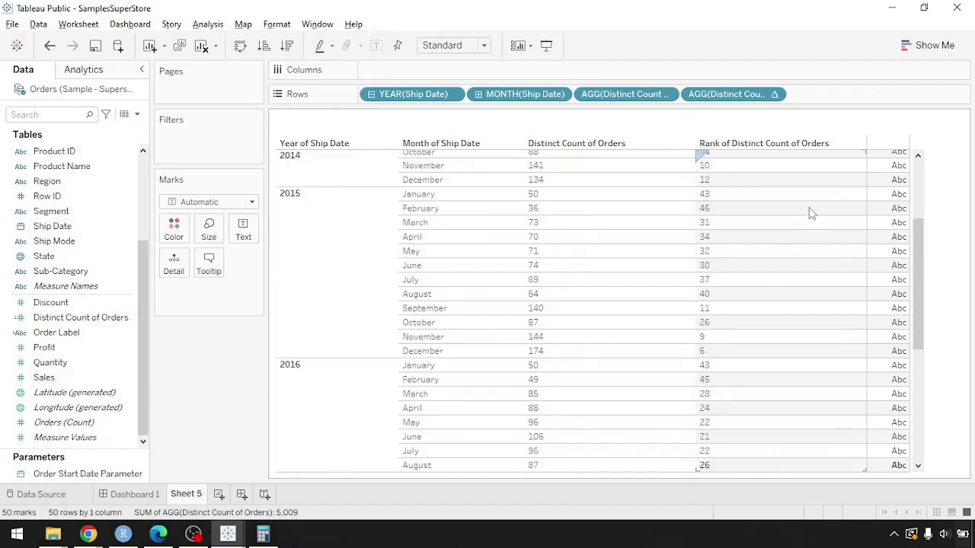
scroll(840, 264, "down", 3)
scroll(842, 252, "up", 1)
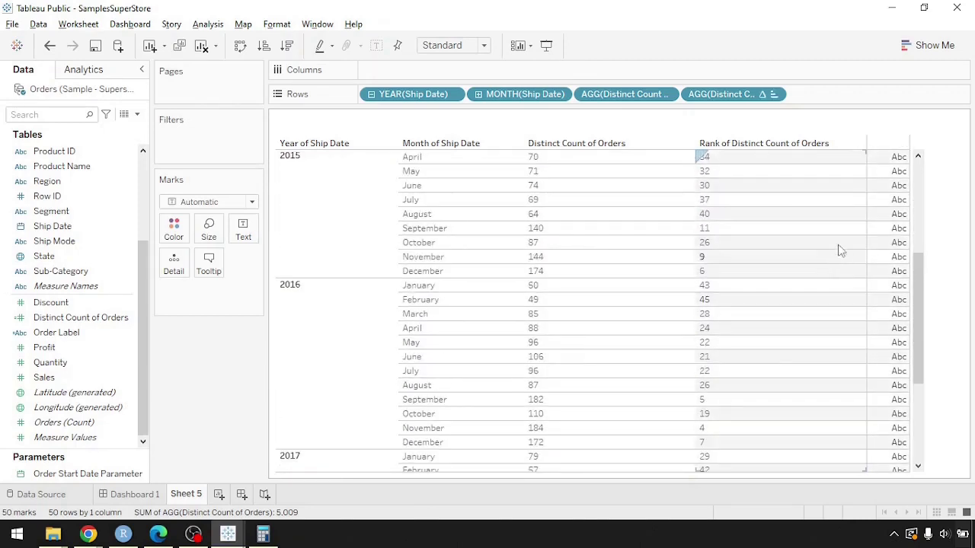
Change the second Distinct Count of Orders field's quick table calculation to Percentile and review the percentiles across the years
left_click(775, 94)
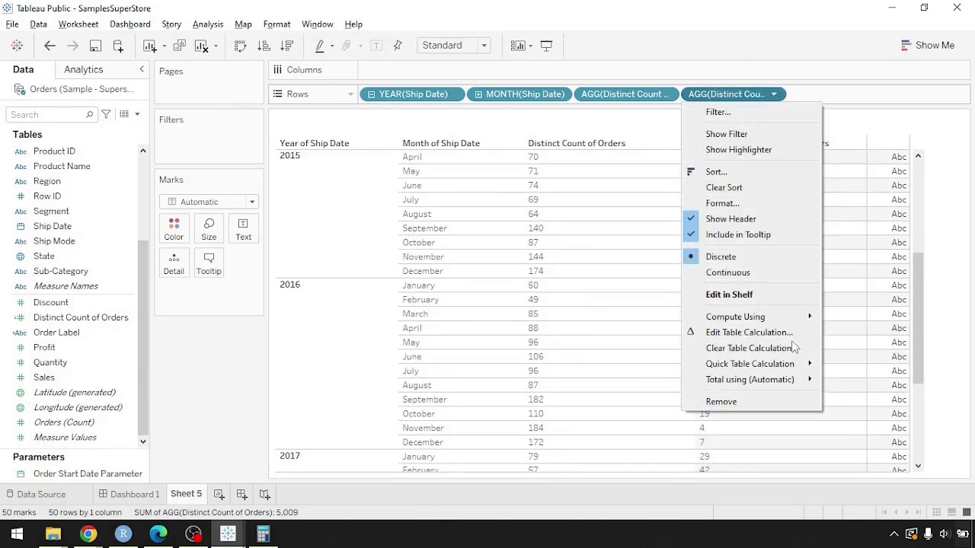
mouse_move(801, 365)
left_click(943, 118)
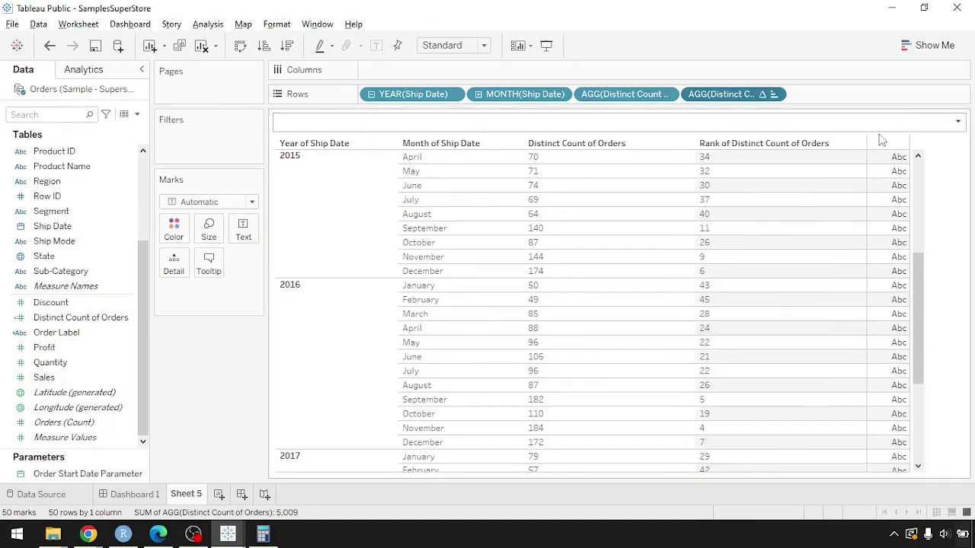
left_click(775, 96)
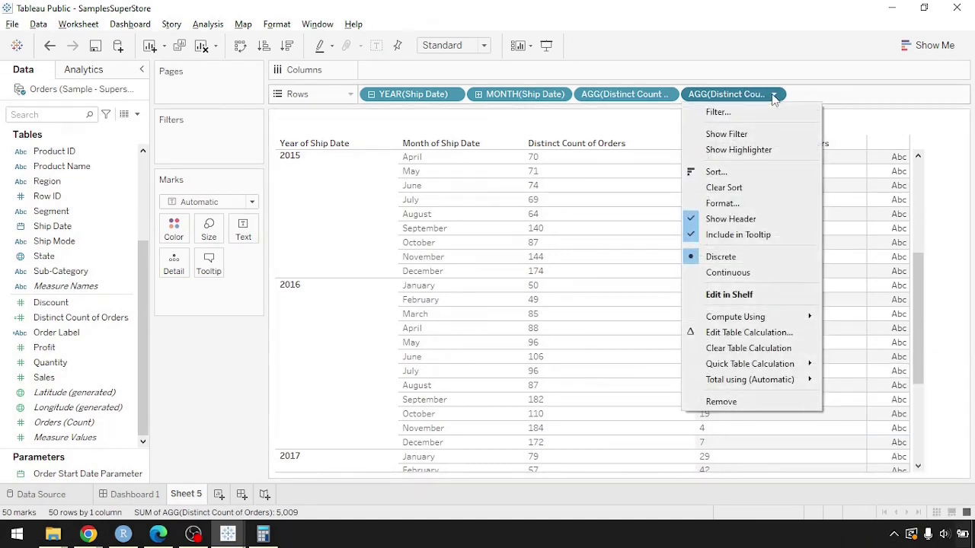
mouse_move(782, 372)
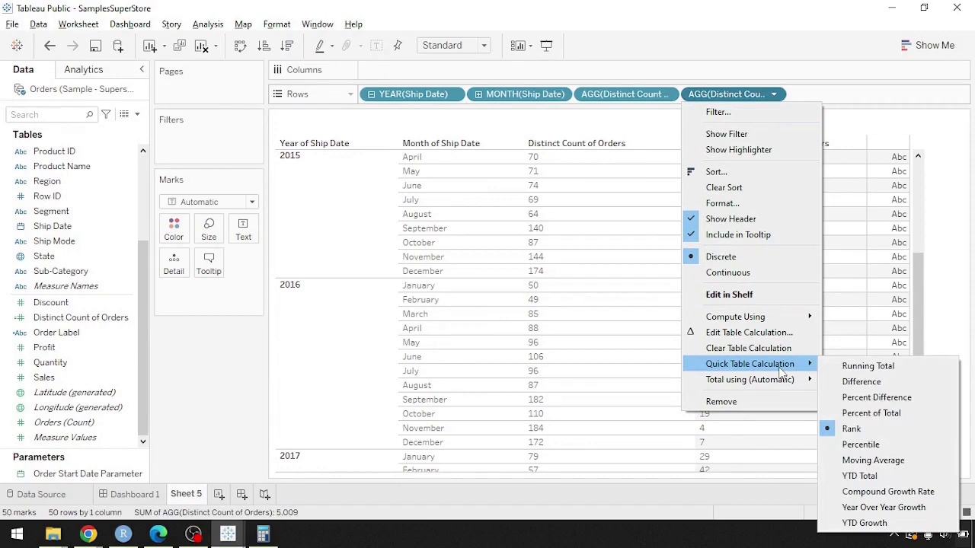
left_click(865, 448)
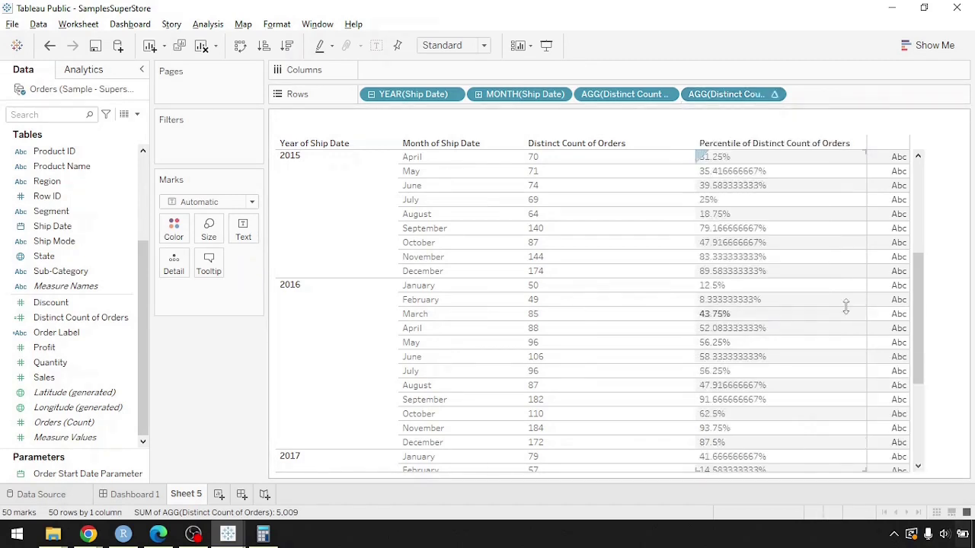
scroll(845, 306, "down", 1)
scroll(846, 306, "down", 2)
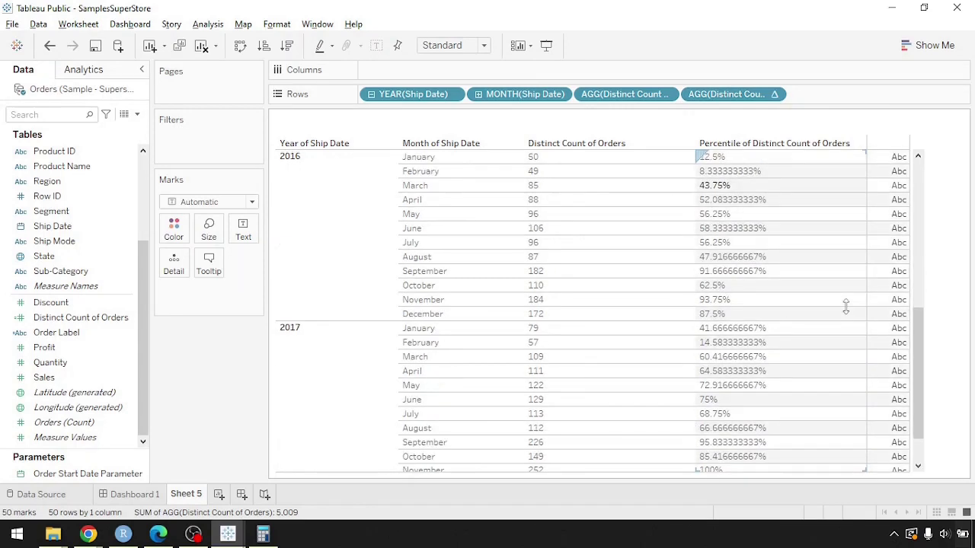
scroll(846, 306, "up", 7)
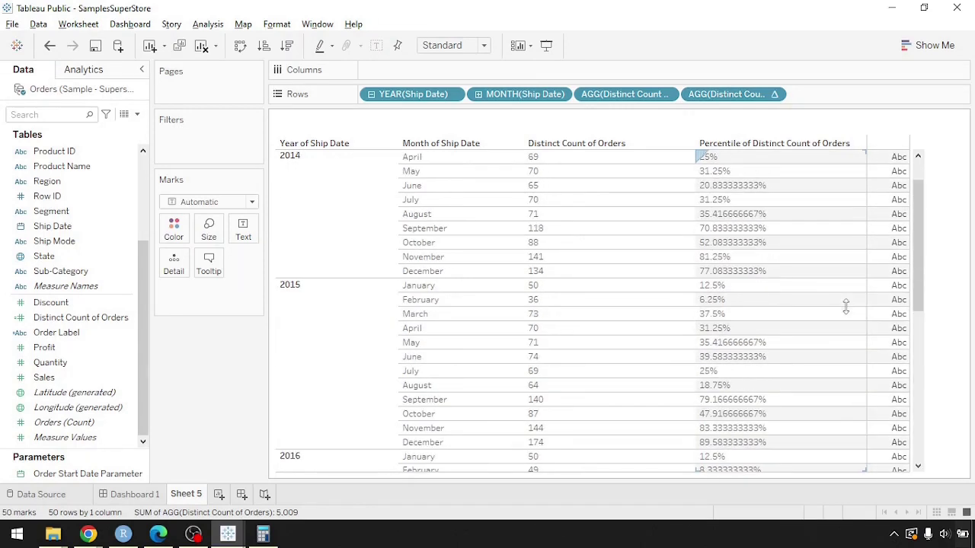
scroll(846, 306, "up", 1)
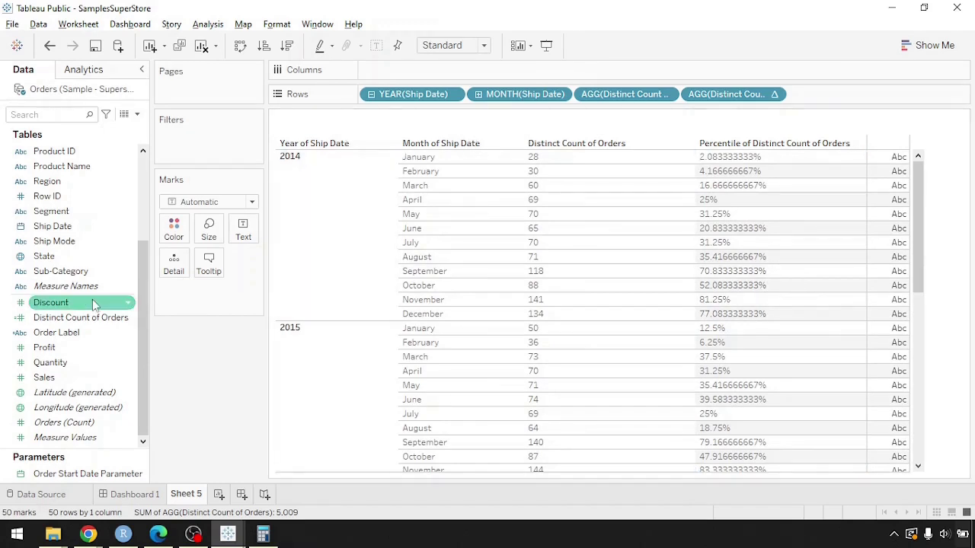
Place Distinct Count of Orders as a text mark in the table body and apply the Percentile quick table calculation to it
left_click_drag(95, 318, 244, 229)
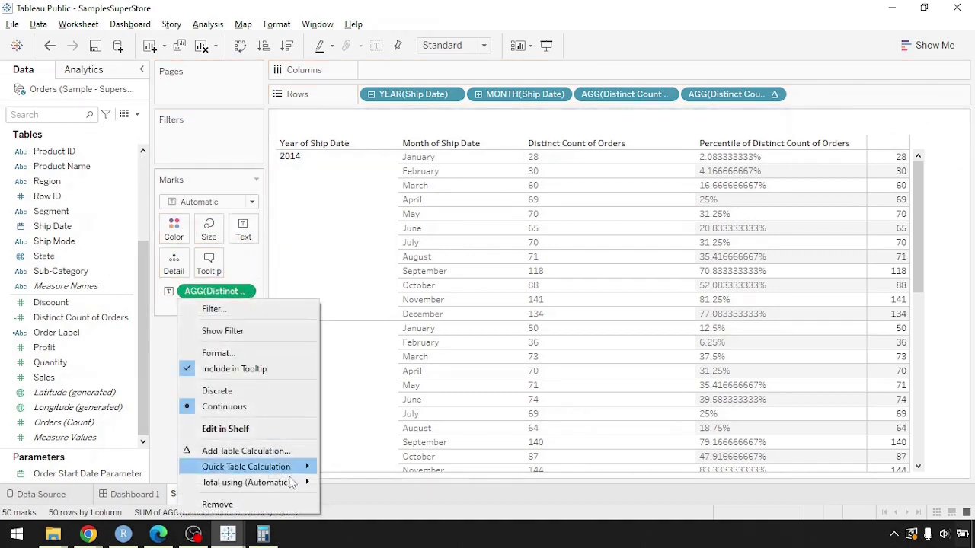
mouse_move(303, 472)
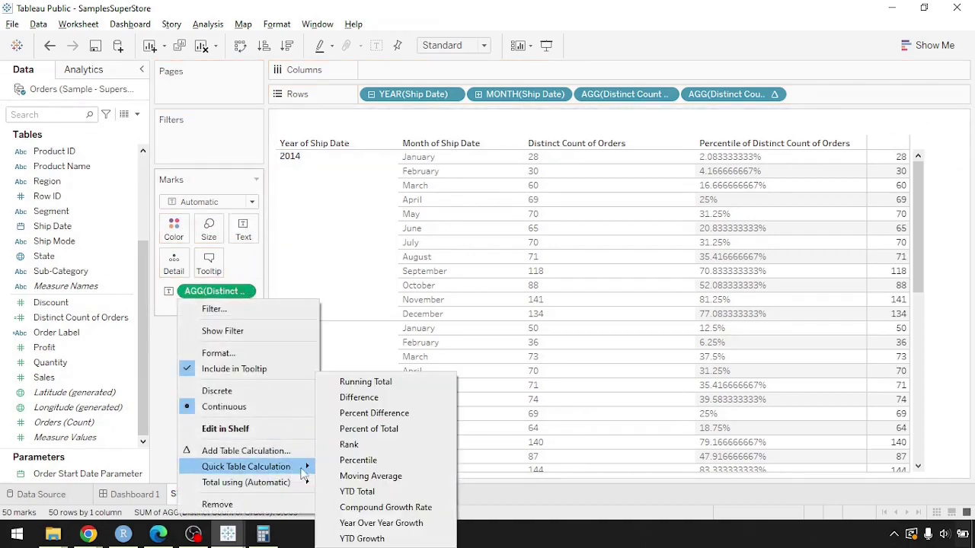
left_click(369, 460)
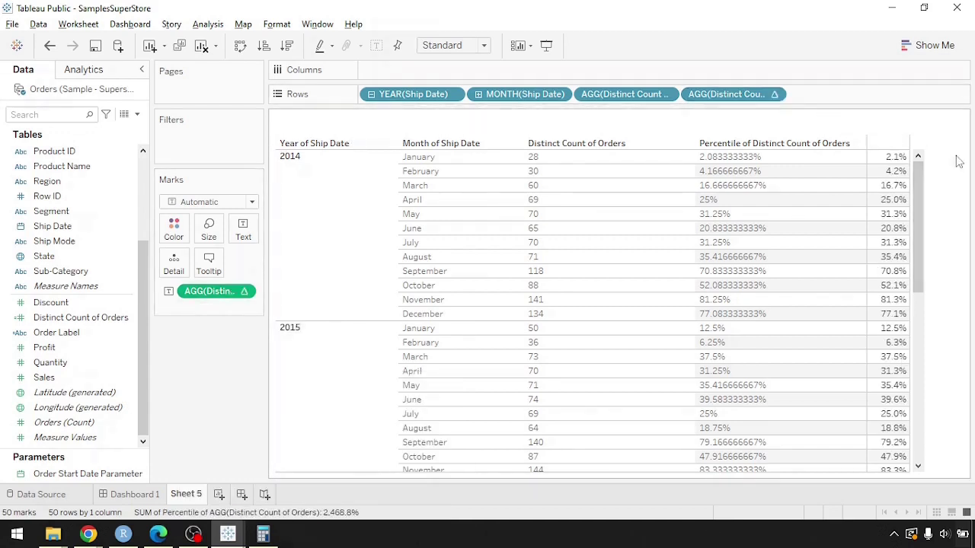
Sort the months ascending by the percentile text column and review their order down to the grand total
right_click(893, 145)
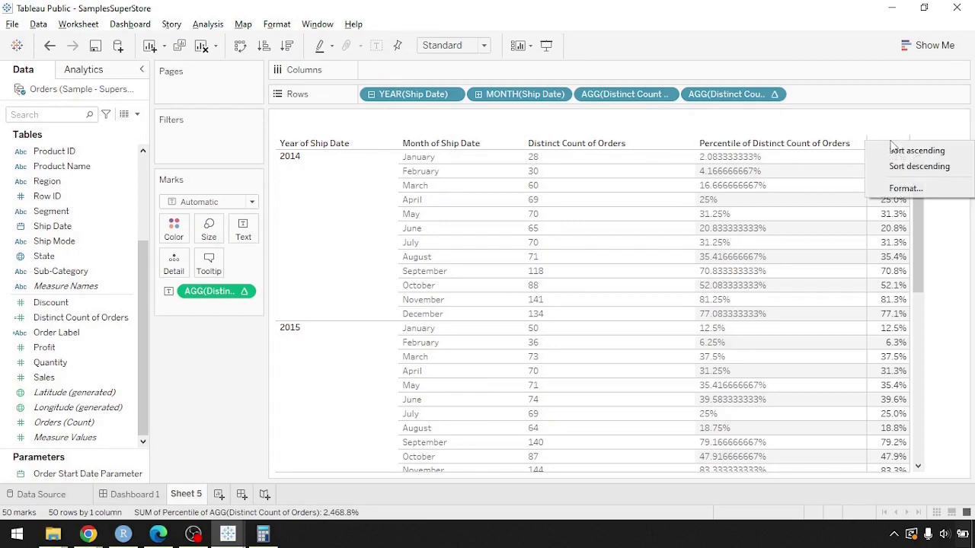
left_click(896, 151)
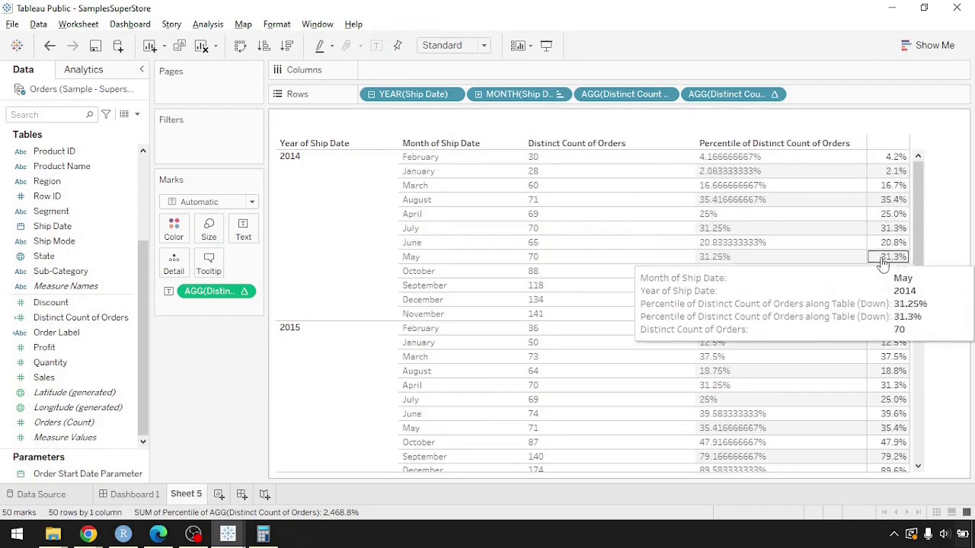
scroll(895, 347, "down", 1)
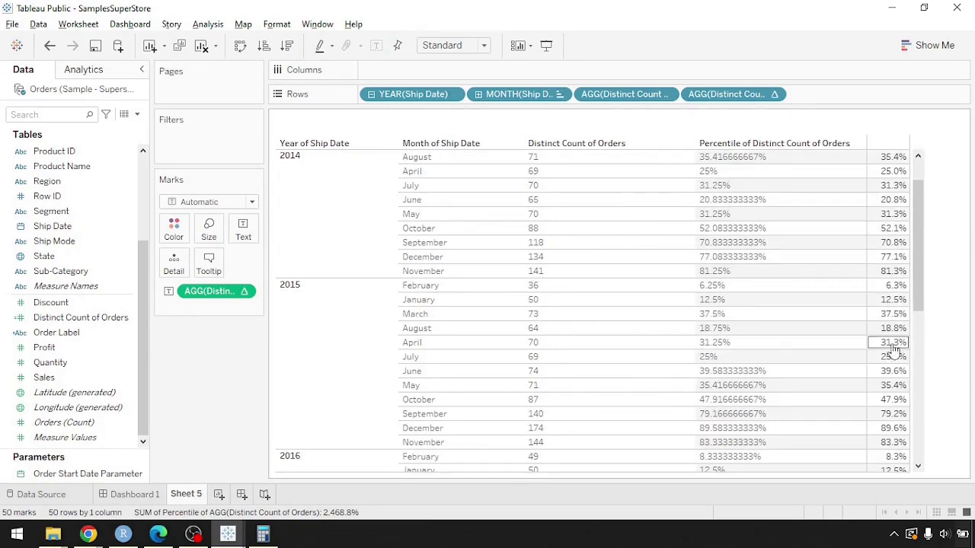
scroll(892, 343, "up", 1)
scroll(887, 335, "down", 10)
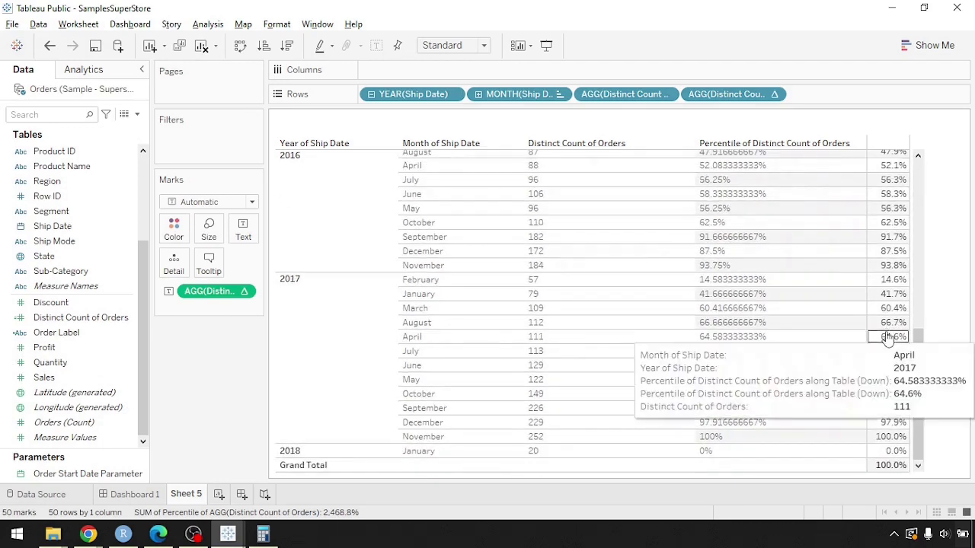
Remove the percentile text mark, keeping the month sort, and review the remaining Percentile column for 2014 to 2016
key("ctrl+z")
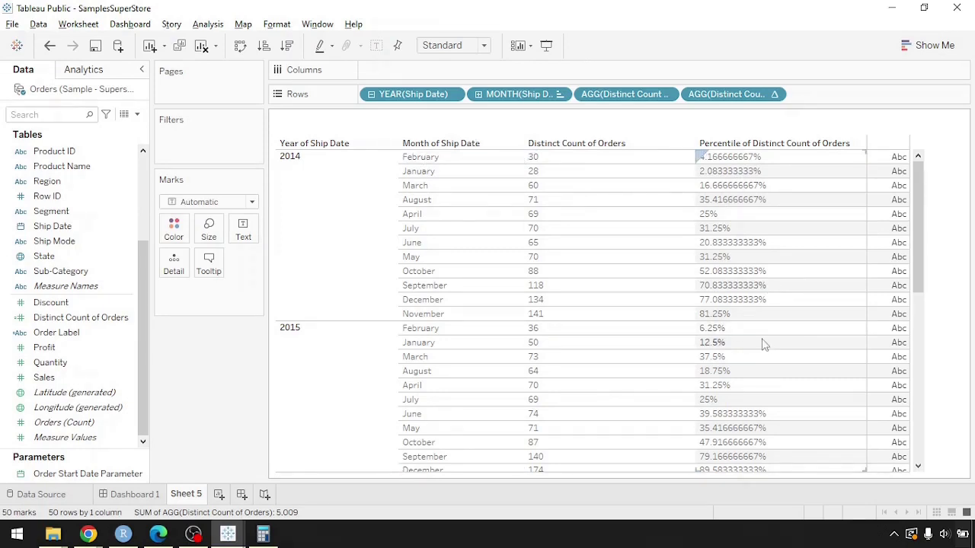
scroll(759, 333, "down", 1)
scroll(764, 329, "up", 1)
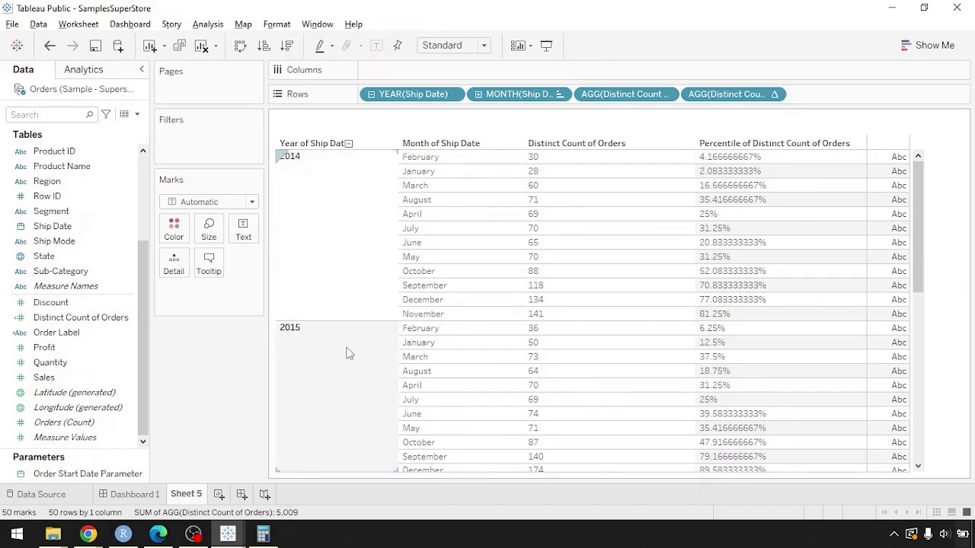
scroll(784, 335, "down", 1)
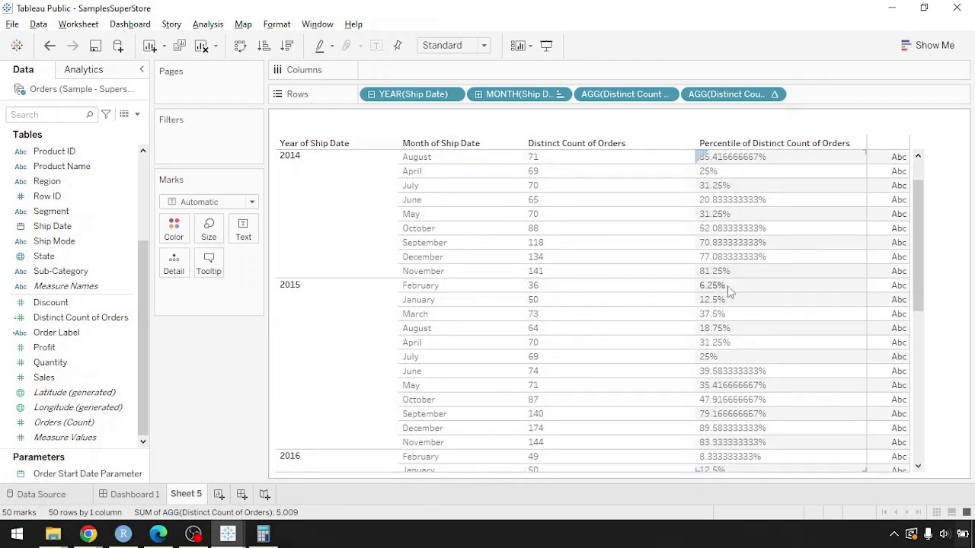
scroll(754, 313, "down", 1)
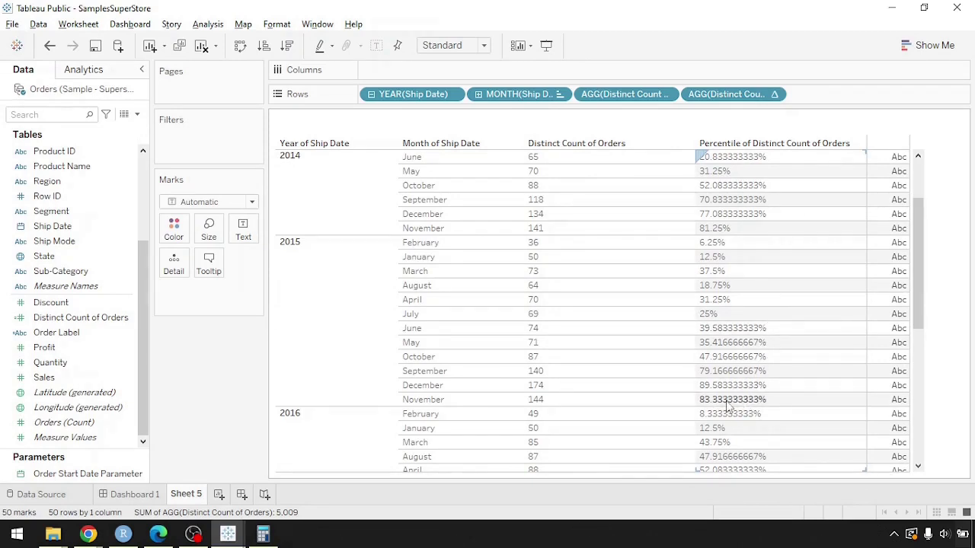
scroll(832, 400, "down", 1)
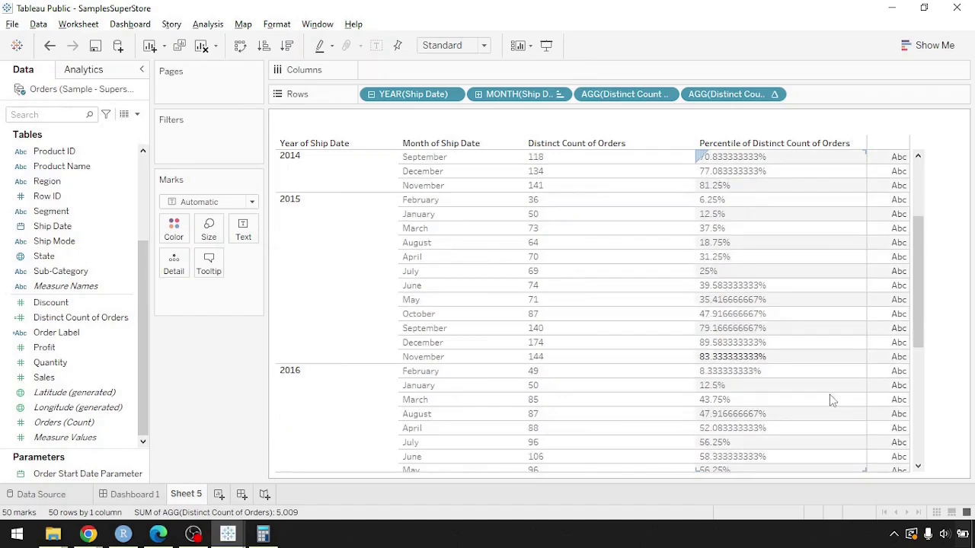
Change the second Distinct Count of Orders field's quick table calculation to Moving Average
left_click(775, 95)
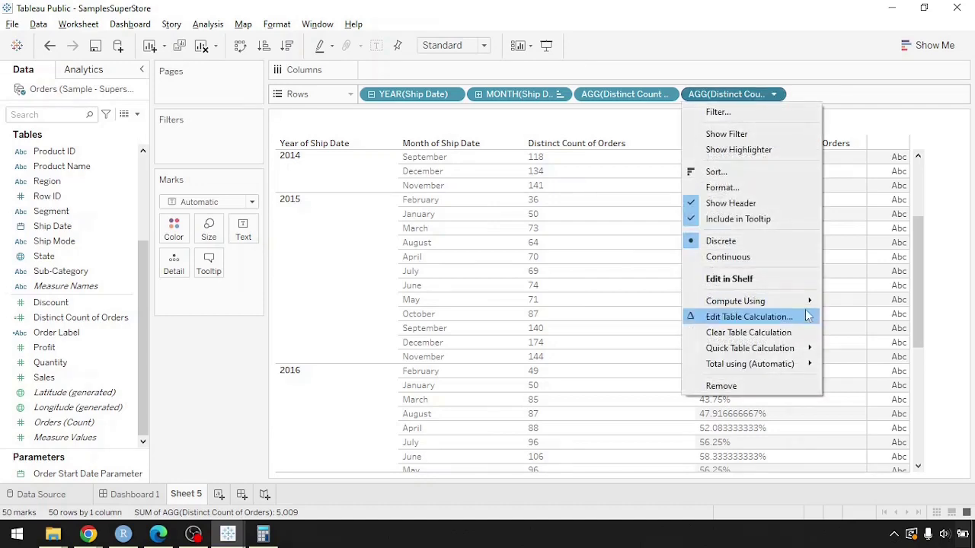
mouse_move(786, 352)
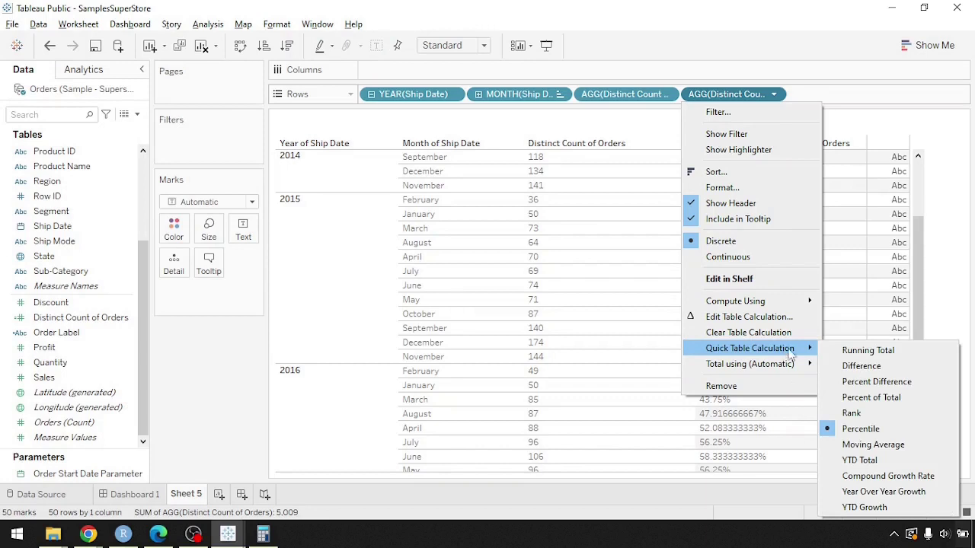
left_click(873, 444)
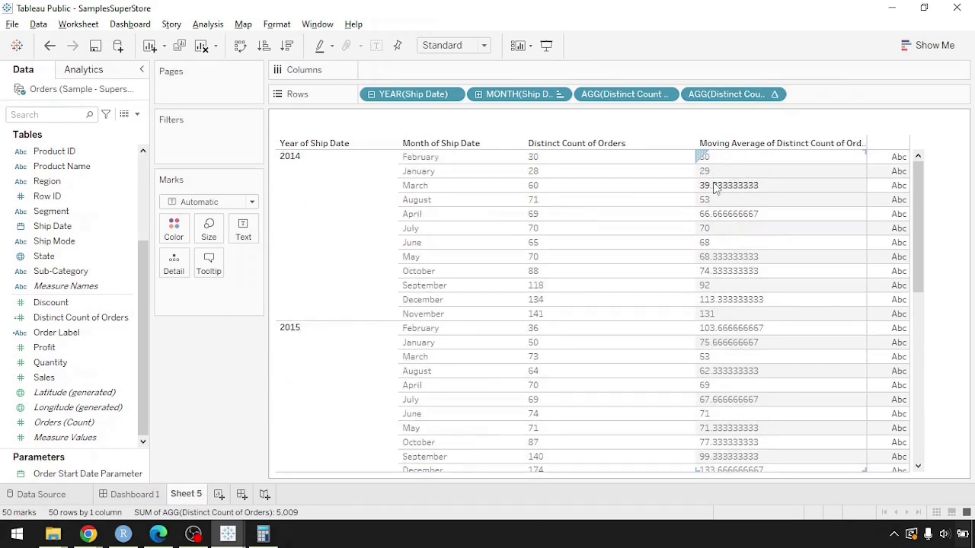
Inspect the start and end offsets in the Moving Average field's WINDOW_AVG formula, leave it unedited, and review the column's values
double_click(733, 94)
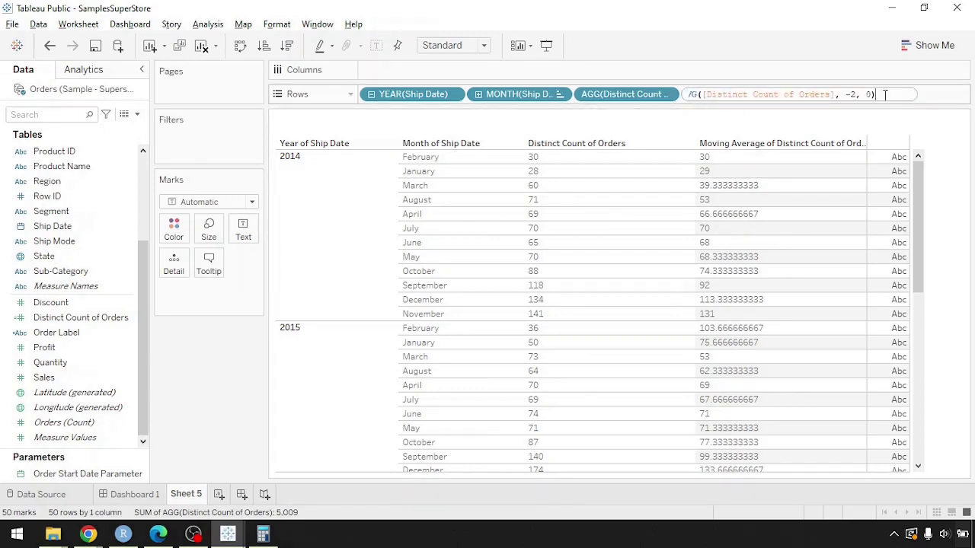
left_click(854, 93)
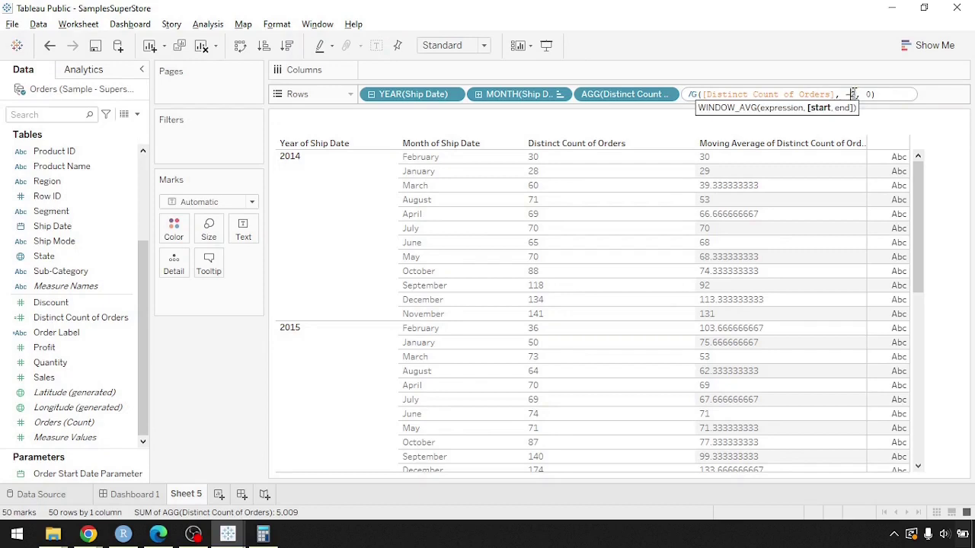
left_click_drag(854, 94, 844, 95)
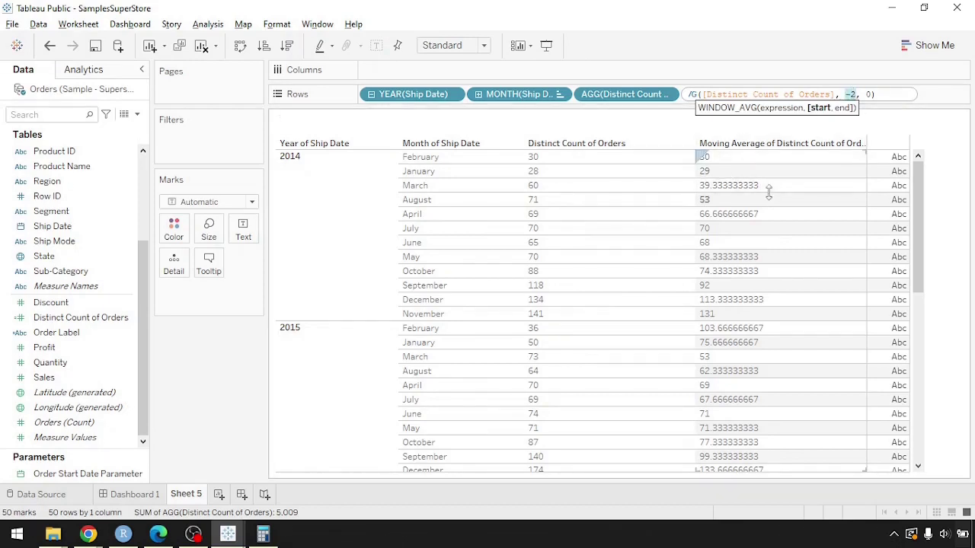
left_click(955, 174)
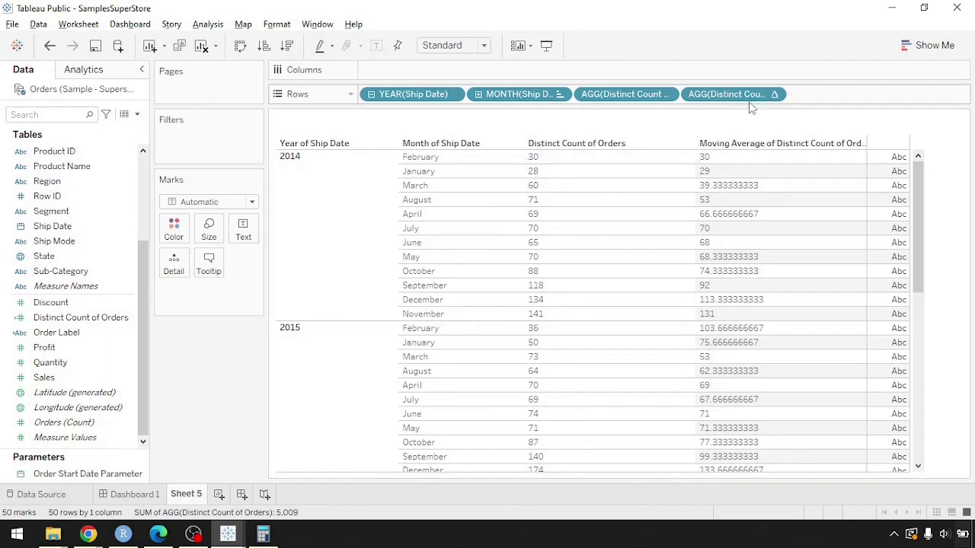
mouse_move(748, 101)
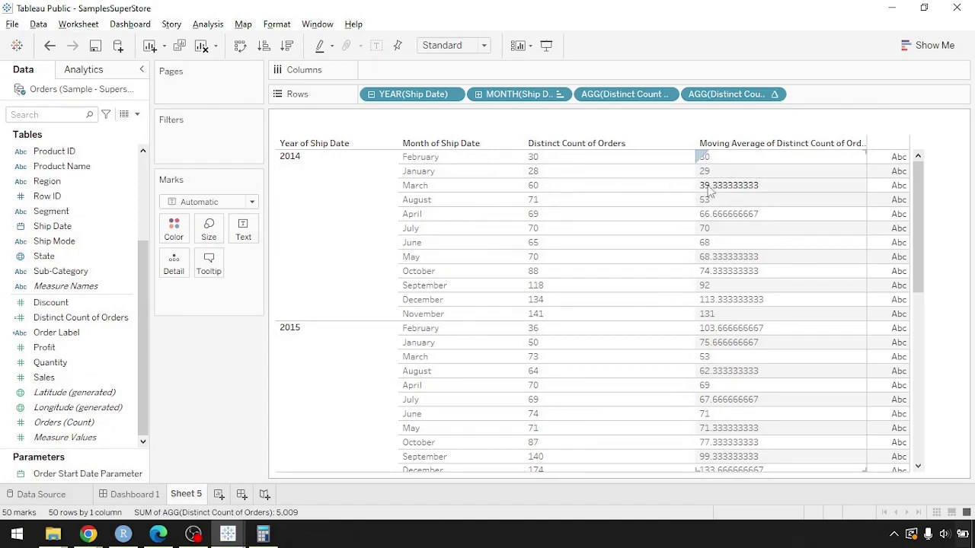
scroll(804, 305, "down", 2)
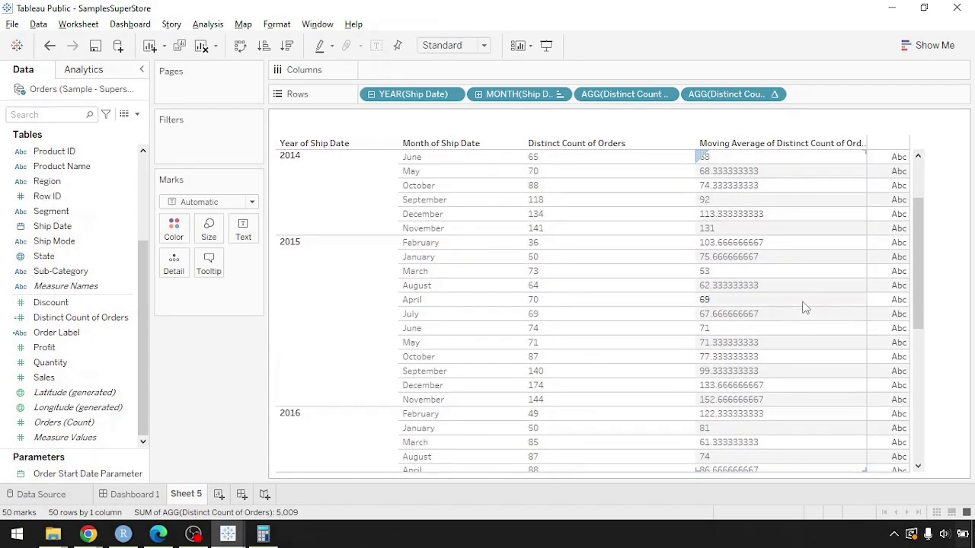
Examine the remaining quick table calculation options for the Moving Average field, such as YTD Total, without applying any
left_click(775, 96)
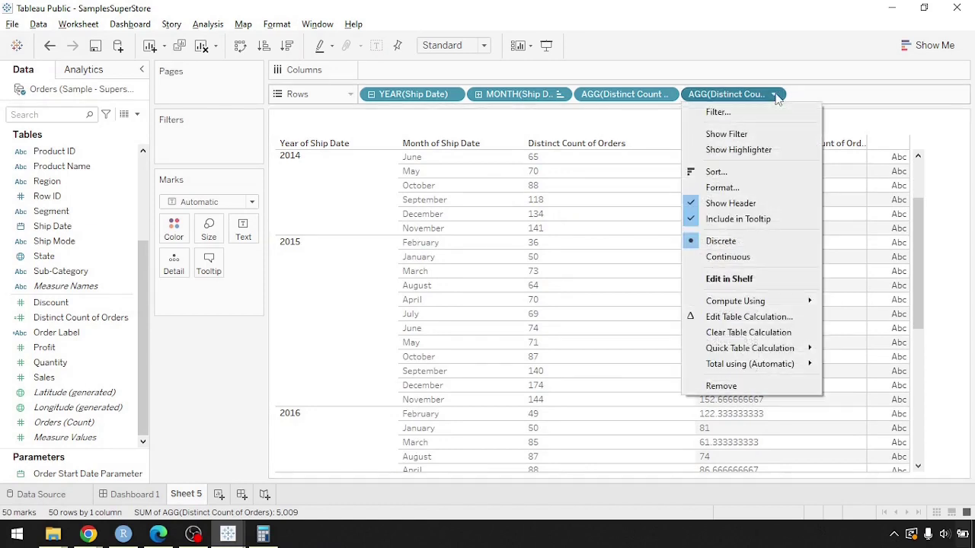
mouse_move(801, 354)
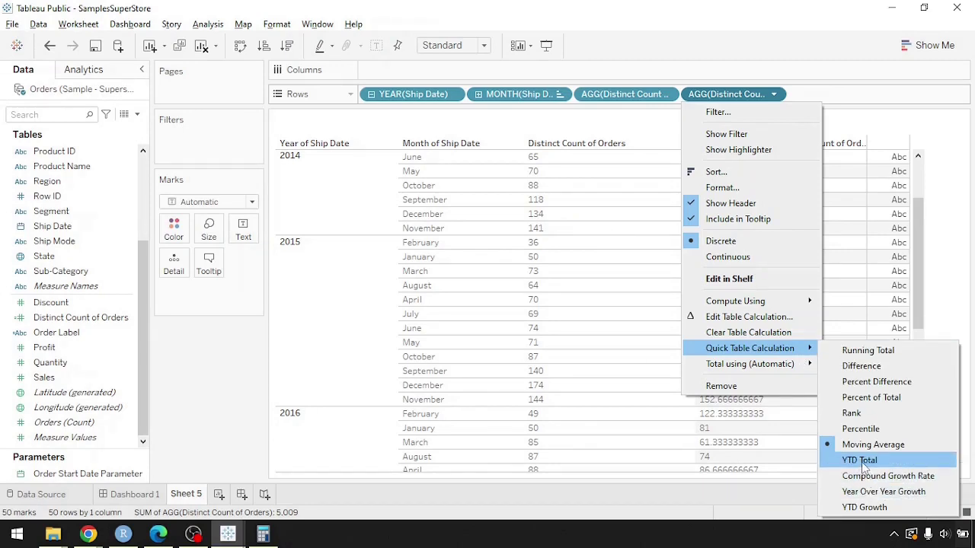
key("Escape")
key("Escape")
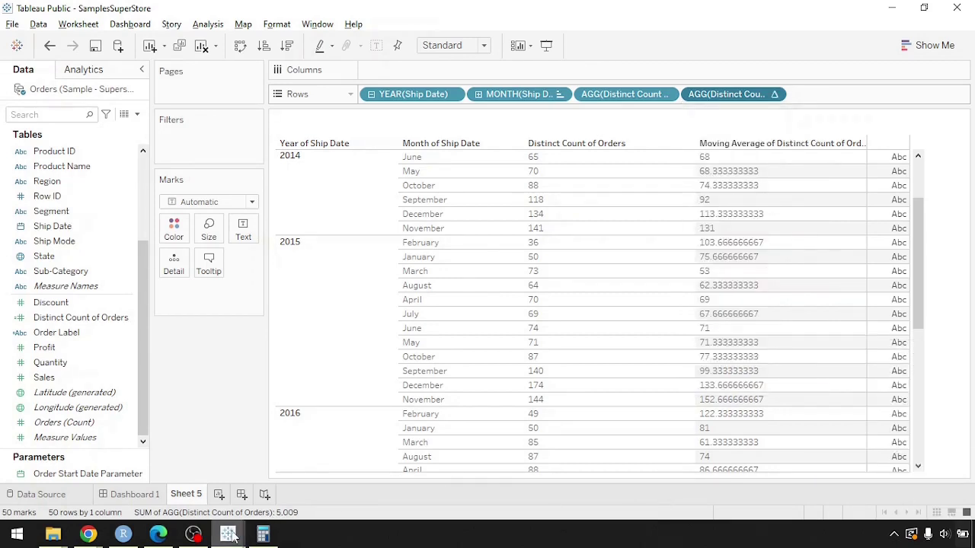
Switch to the Book1 workbook and list Country (or dependency) in rows with Population (2020) as a discrete measure on Sheet 3
mouse_move(230, 536)
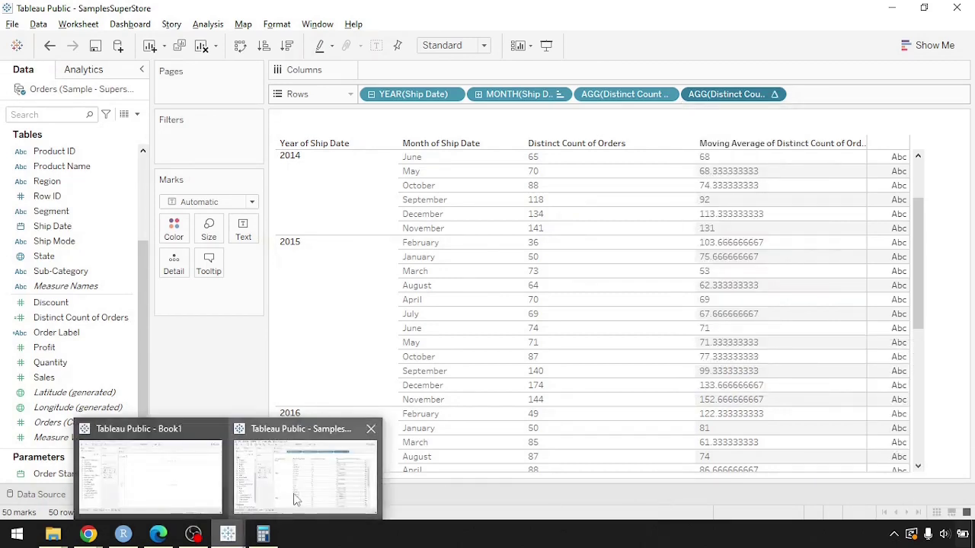
left_click(190, 469)
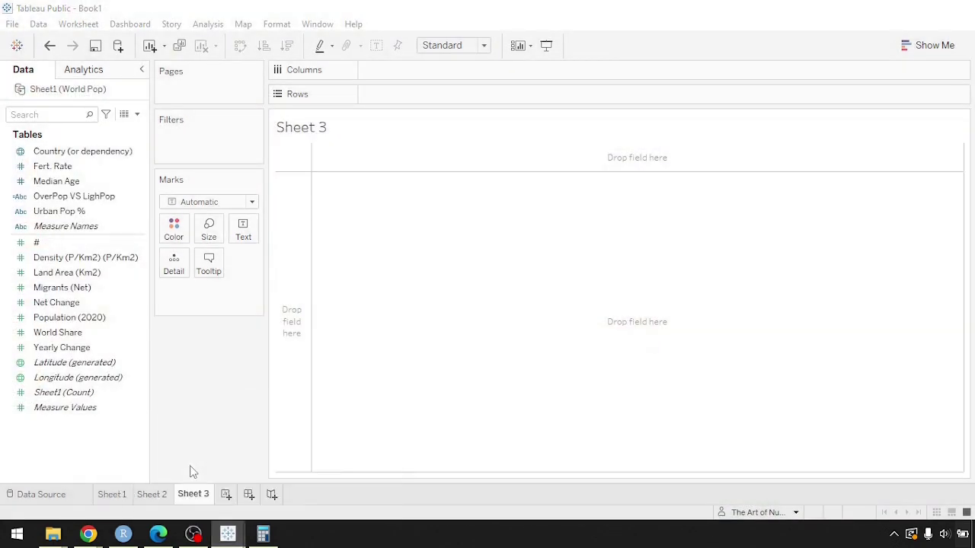
left_click(60, 167)
left_click_drag(69, 151, 412, 94)
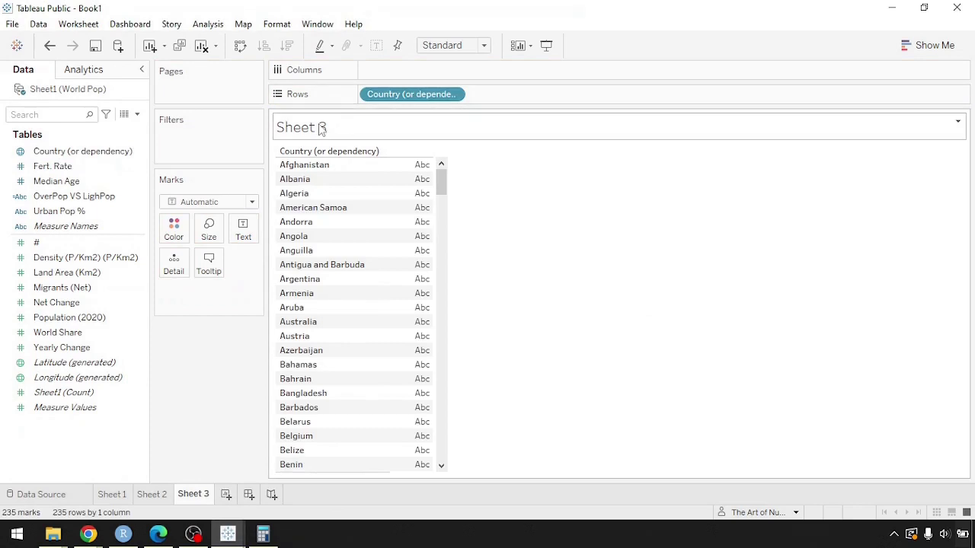
left_click(78, 319)
left_click_drag(78, 318, 561, 93)
left_click(560, 94)
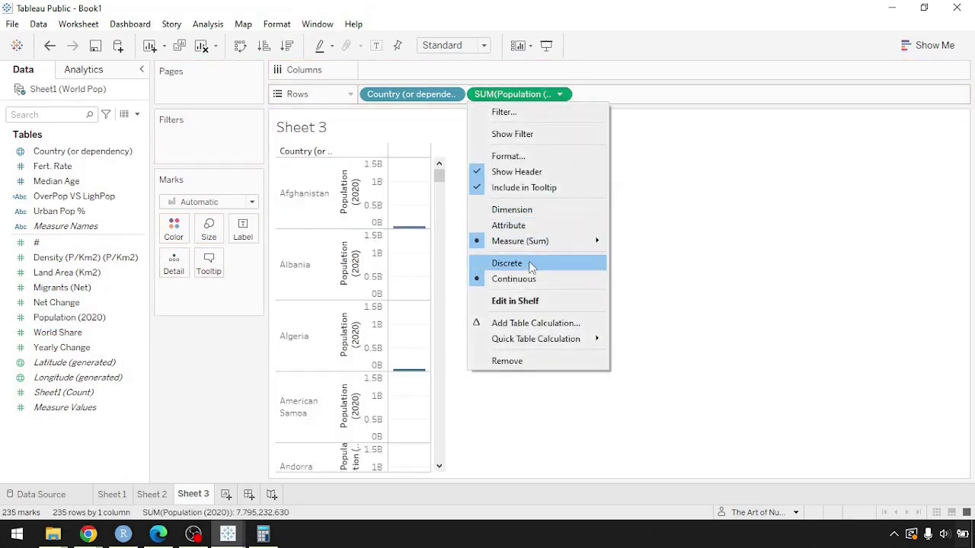
left_click(527, 263)
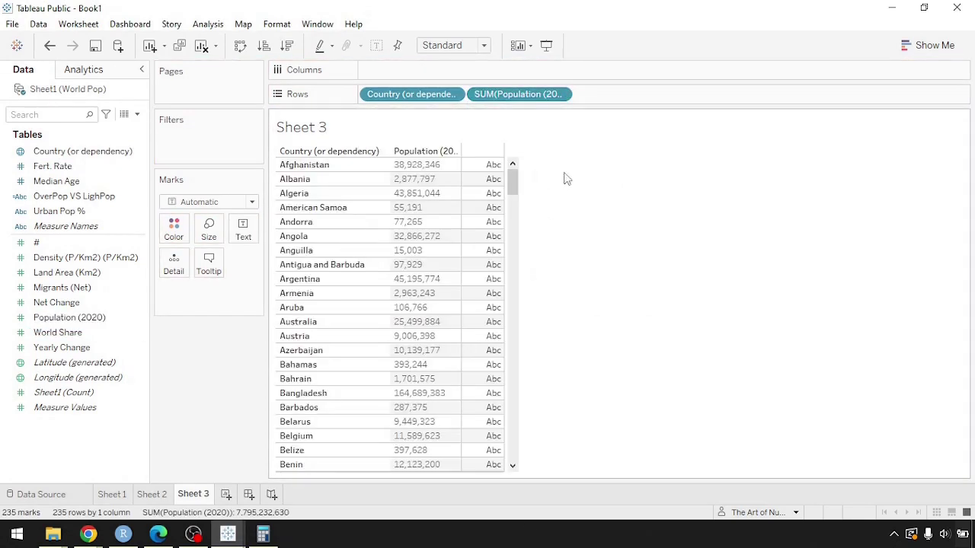
Check the table calculation options for the Population (2020) field without applying any, and return to the SamplesSuperStore workbook
left_click(560, 94)
mouse_move(601, 385)
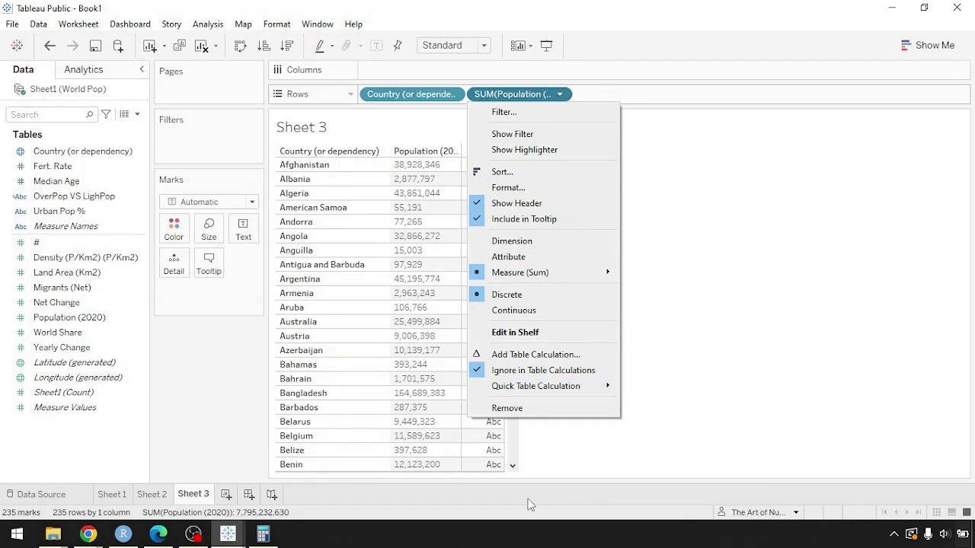
left_click(227, 534)
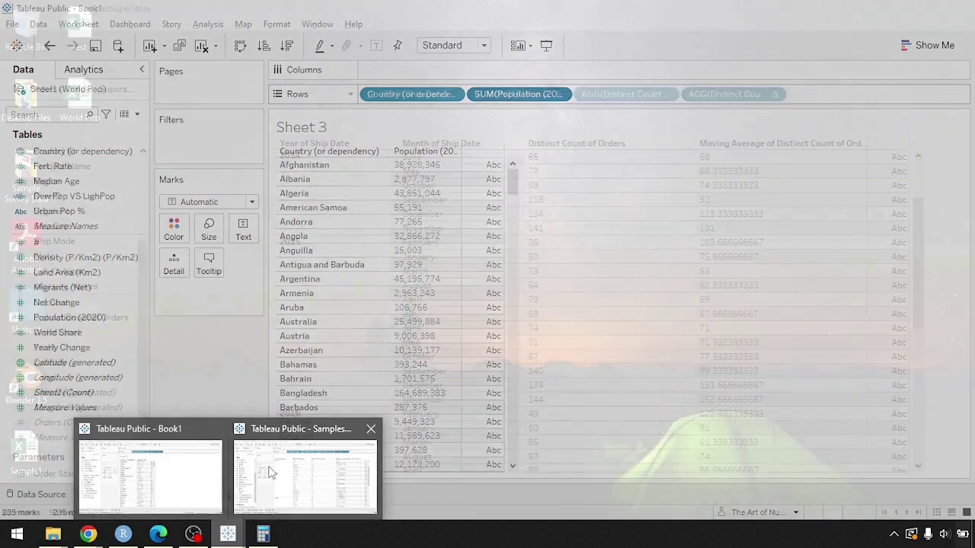
left_click(304, 472)
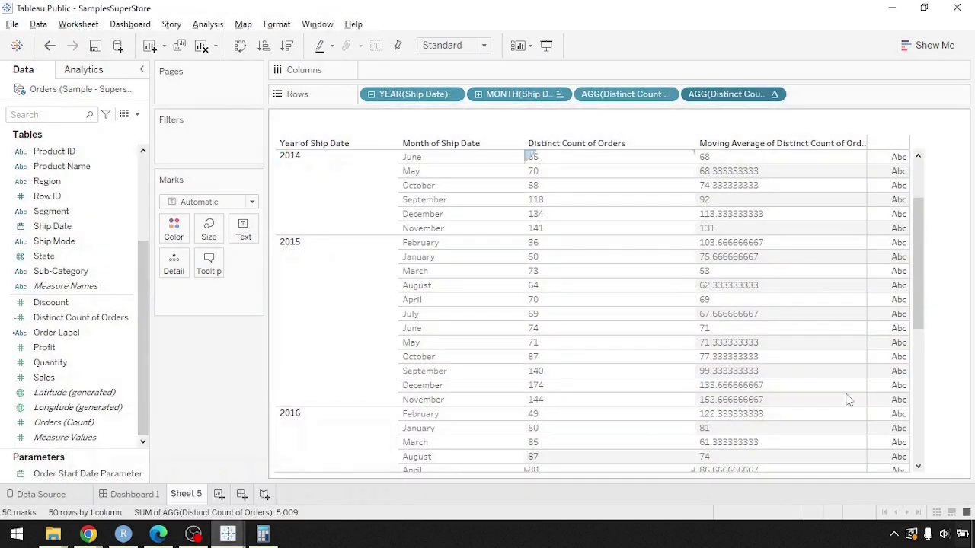
Change the second Distinct Count of Orders field's quick table calculation to YTD Total and review the running sums for 2014 to 2017
left_click(773, 94)
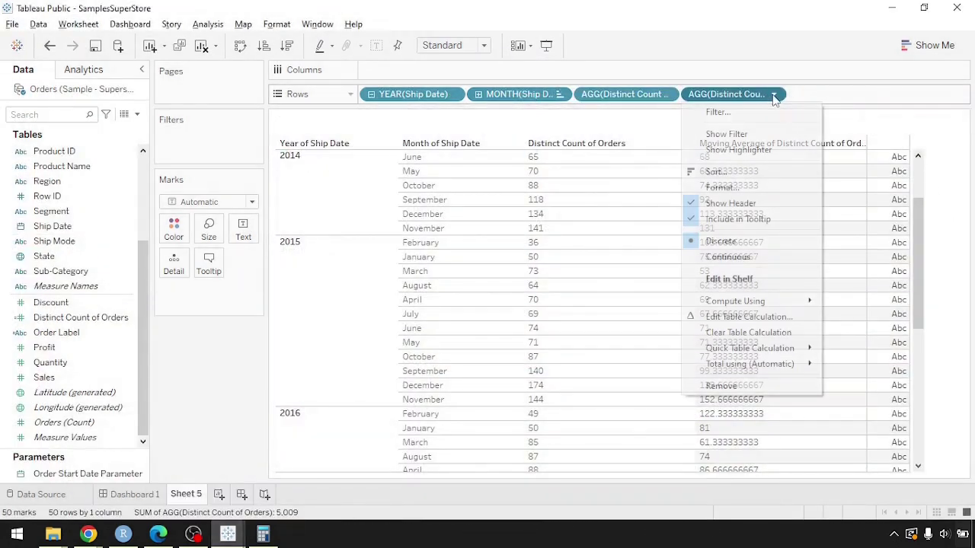
mouse_move(770, 348)
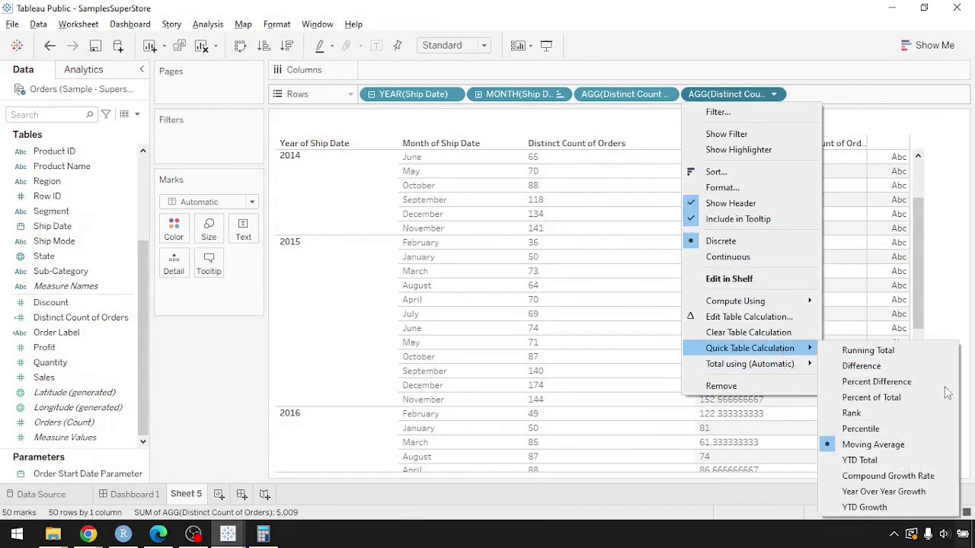
left_click(880, 460)
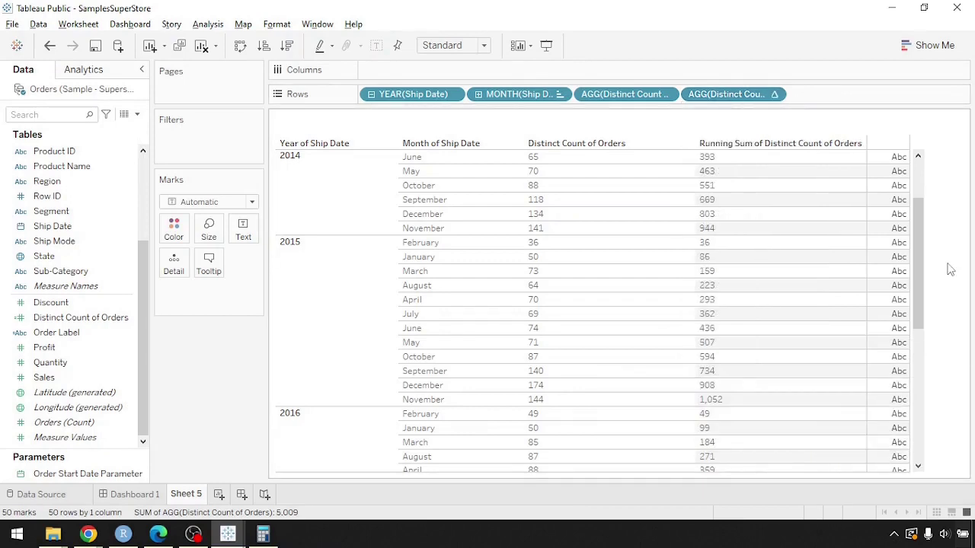
scroll(731, 171, "up", 2)
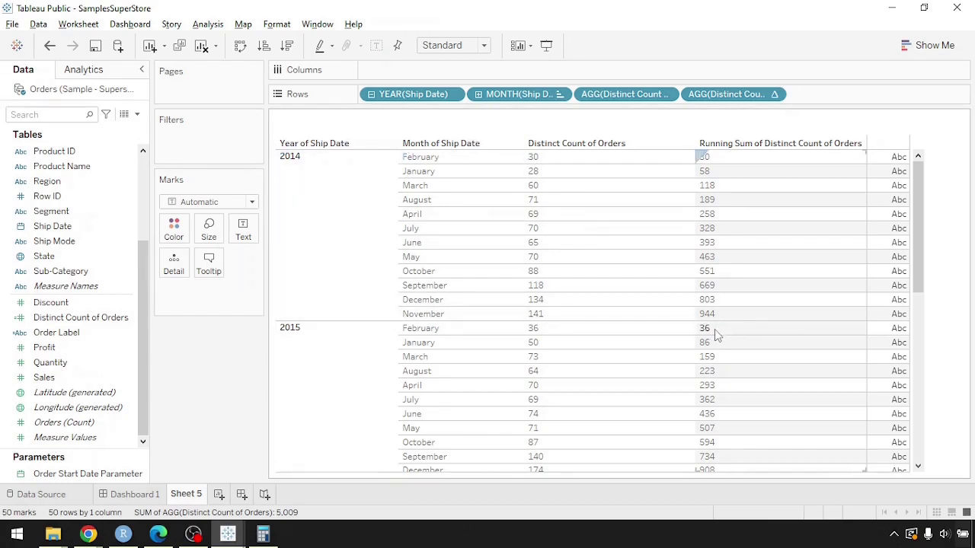
scroll(734, 342, "down", 2)
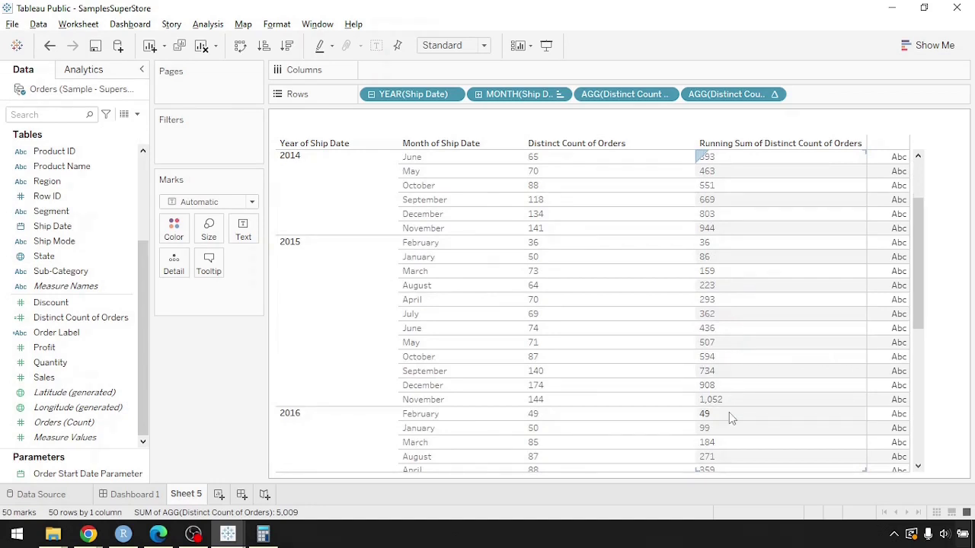
scroll(729, 412, "down", 1)
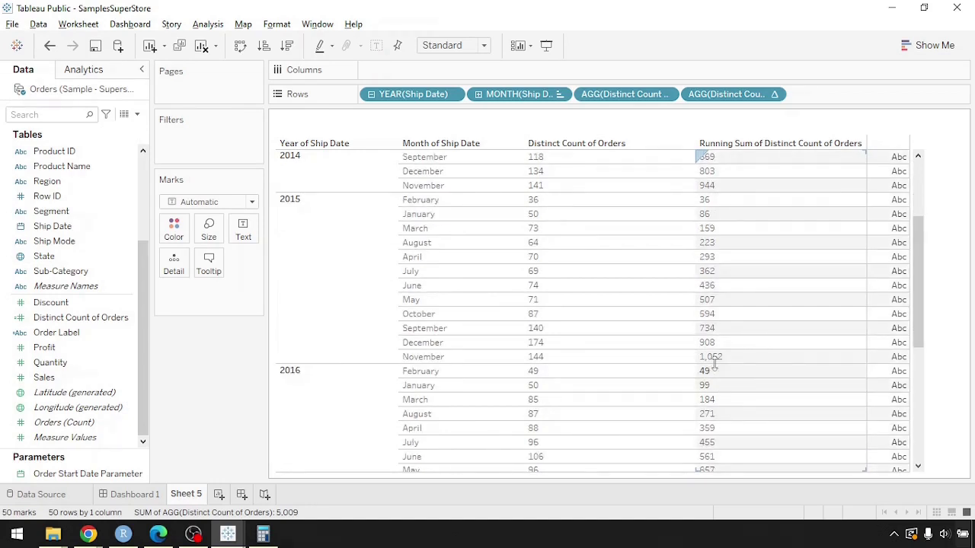
scroll(818, 391, "down", 3)
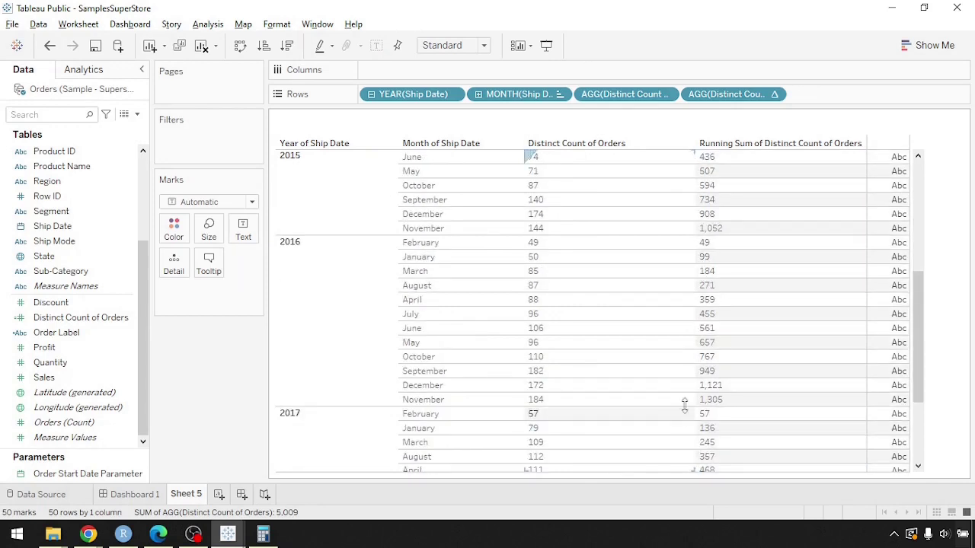
scroll(720, 403, "down", 2)
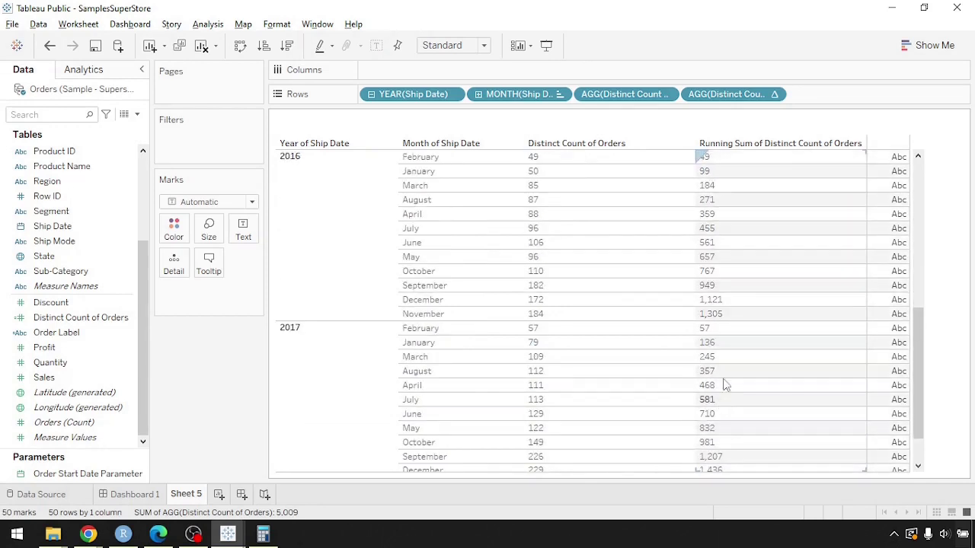
Change the second Distinct Count of Orders field's quick table calculation to Compound Growth Rate
left_click(774, 95)
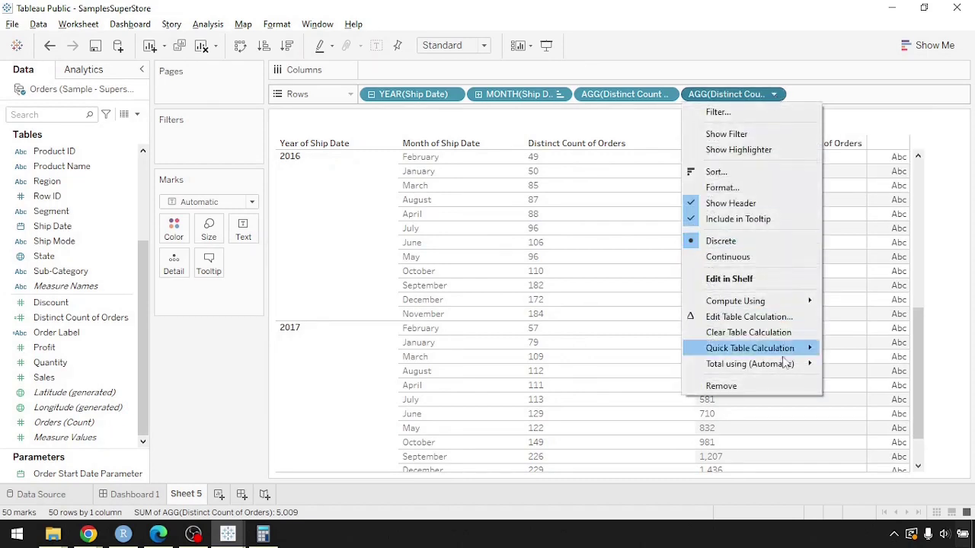
mouse_move(786, 355)
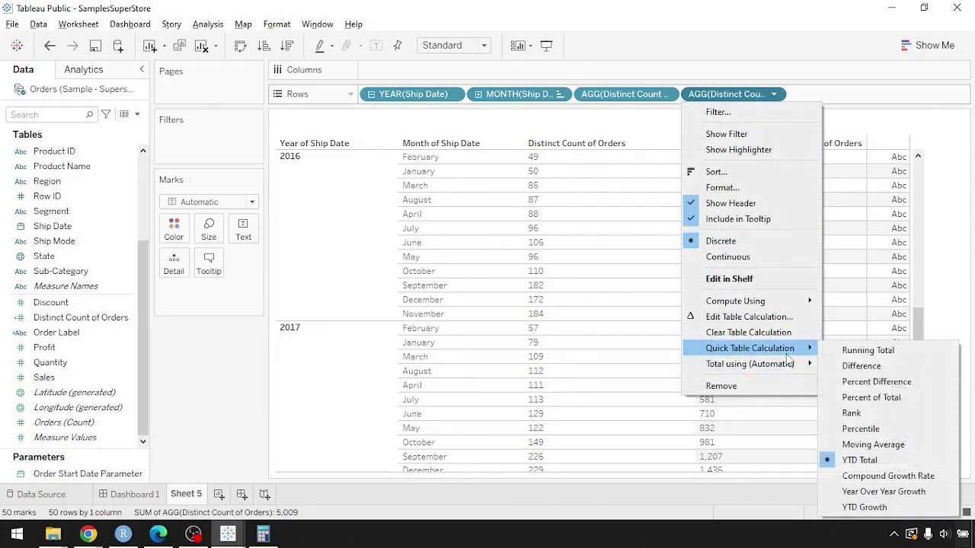
left_click(883, 476)
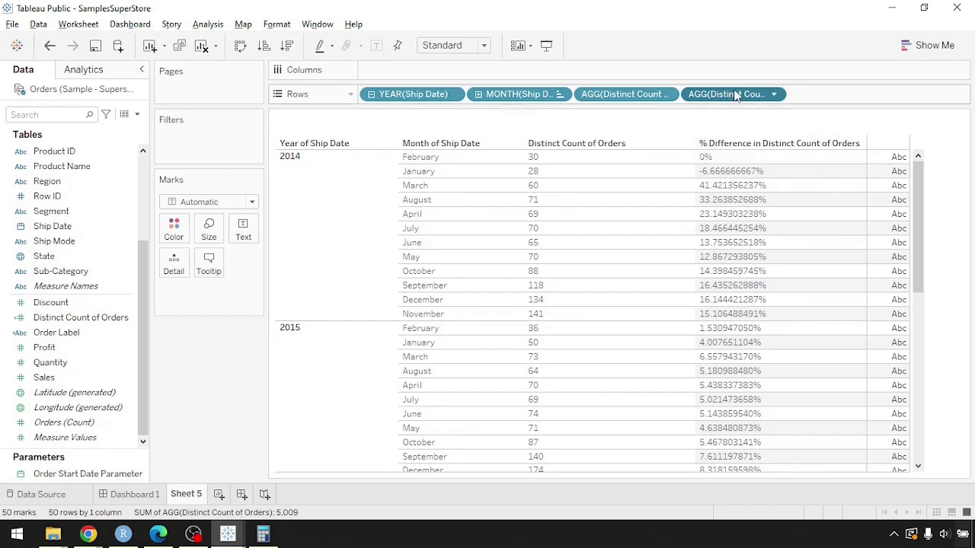
Inspect the POWER formula behind the Compound Growth Rate field and leave it unedited
mouse_move(735, 94)
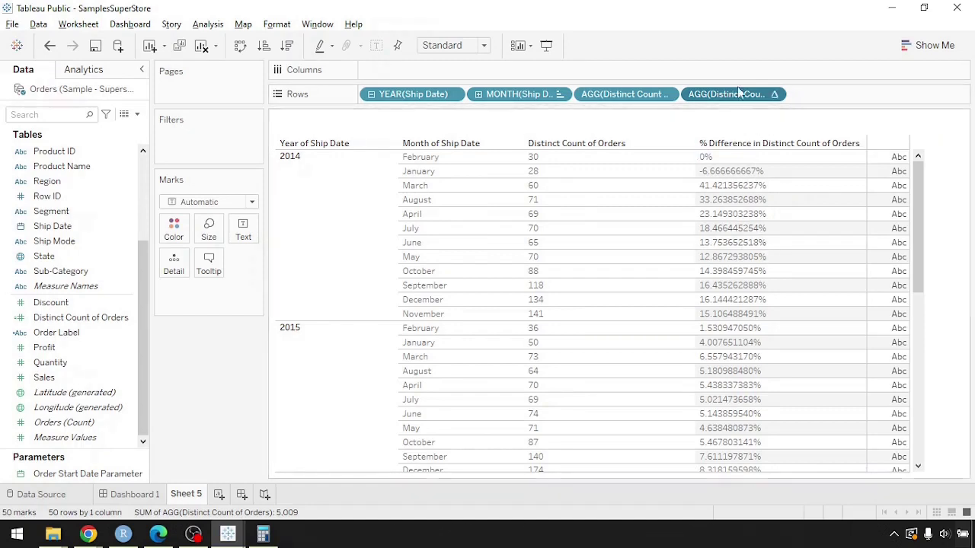
double_click(737, 90)
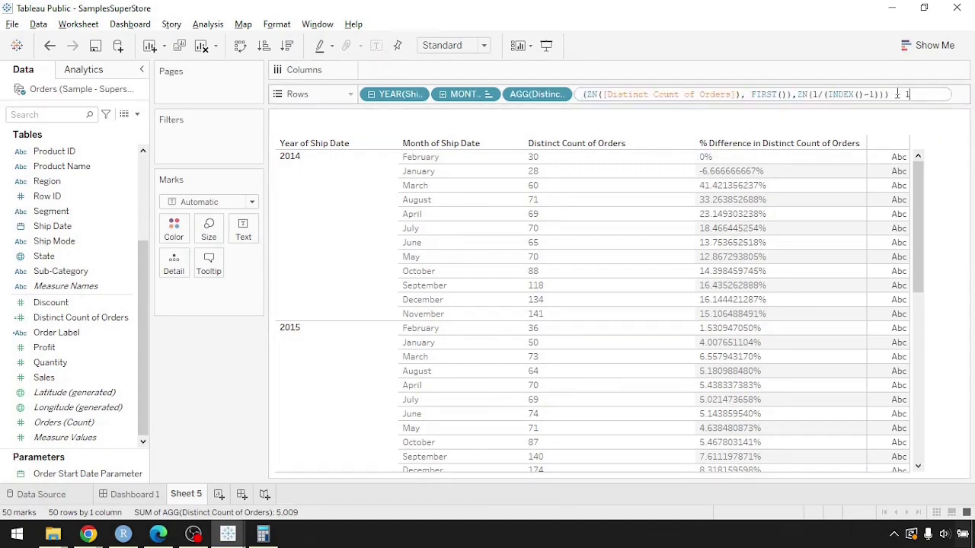
left_click_drag(911, 94, 584, 97)
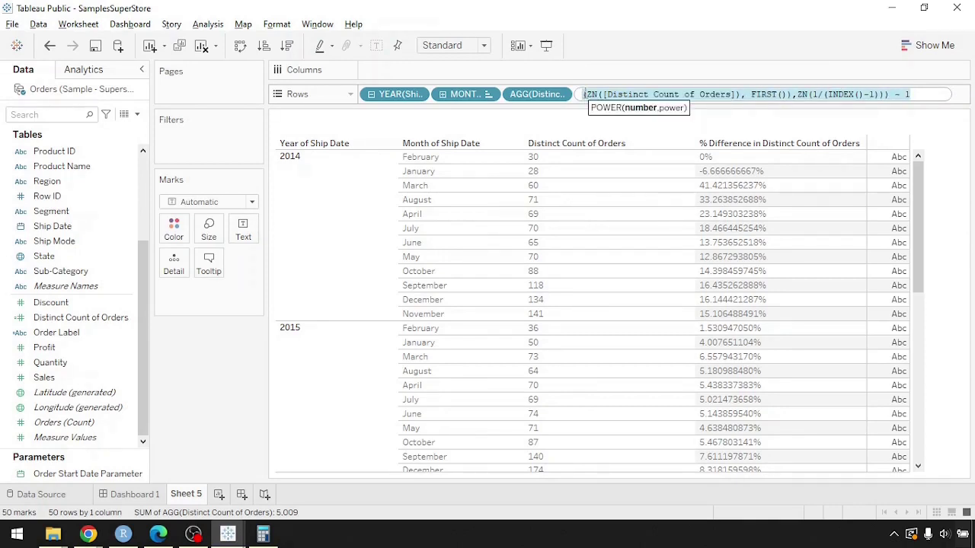
left_click(639, 95)
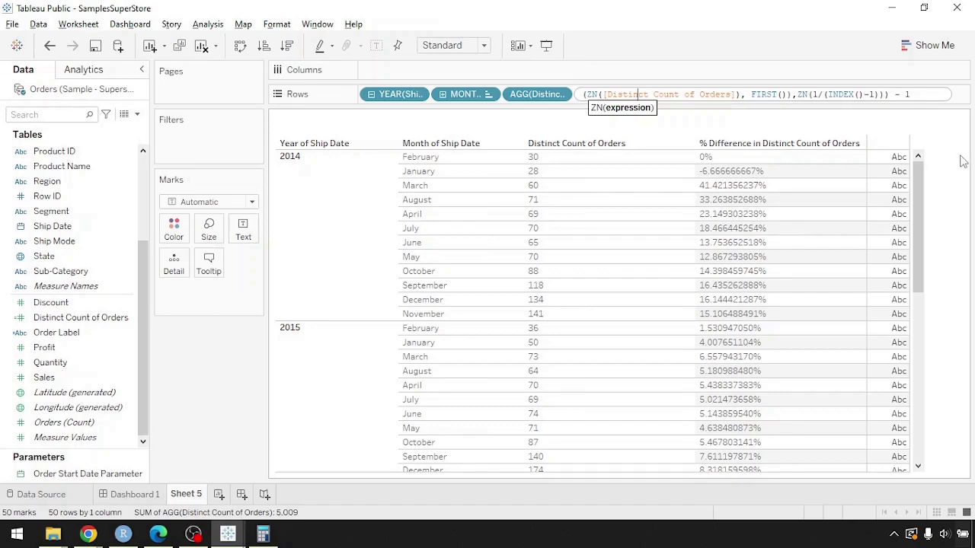
key("Return")
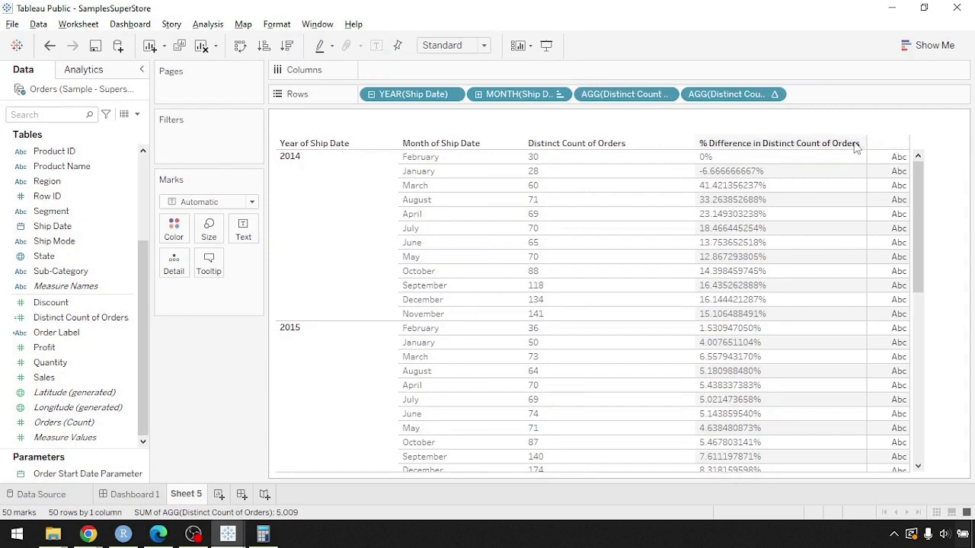
Change the second Distinct Count of Orders field to Year Over Year Growth and sort the months from January to December
left_click(774, 94)
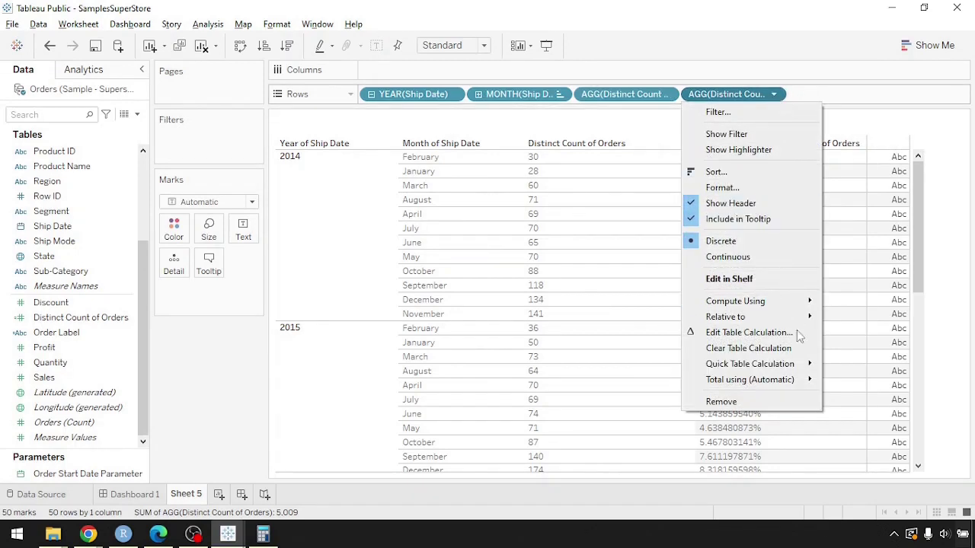
mouse_move(798, 369)
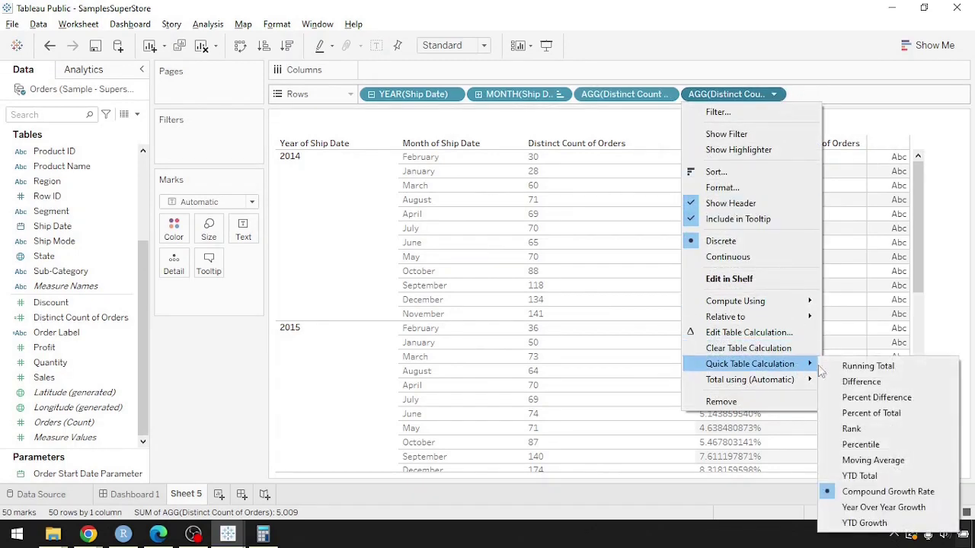
left_click(883, 507)
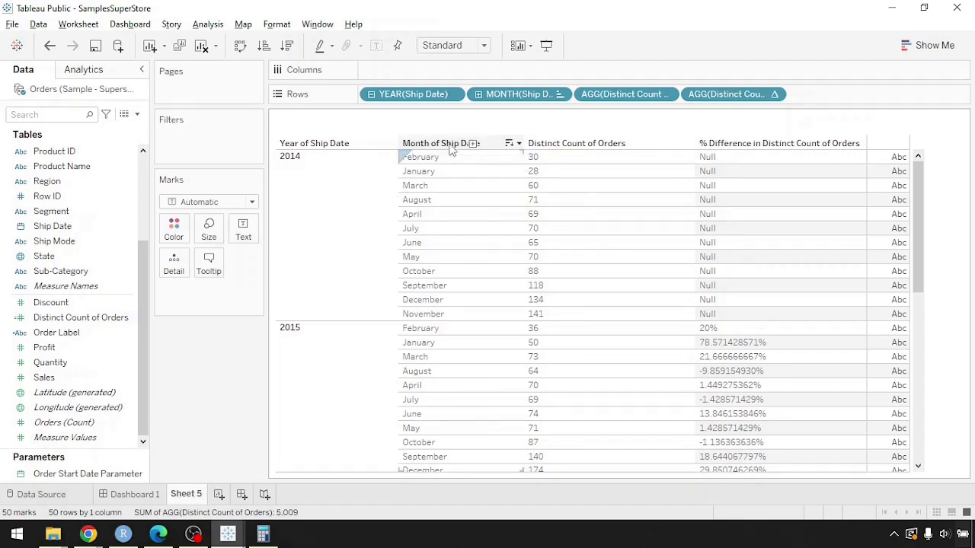
left_click(508, 144)
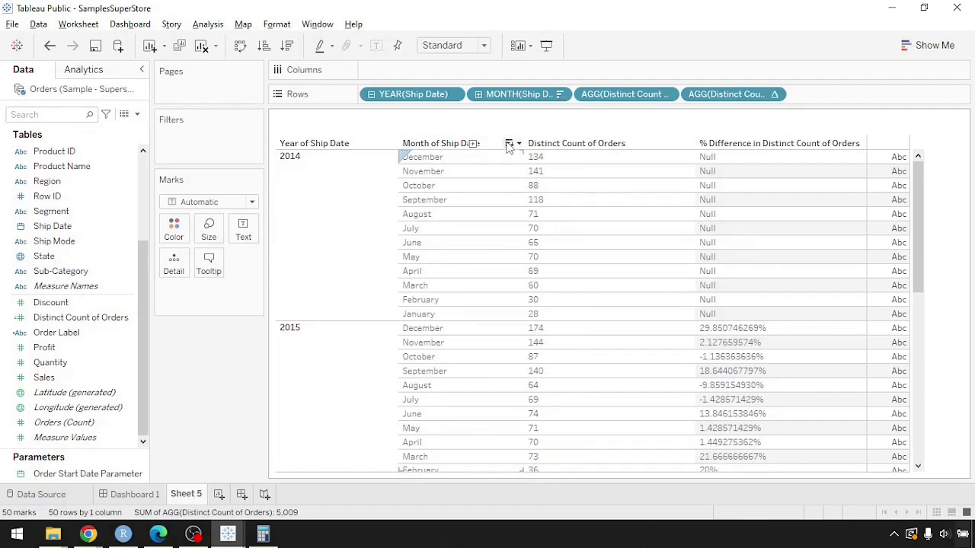
left_click(509, 144)
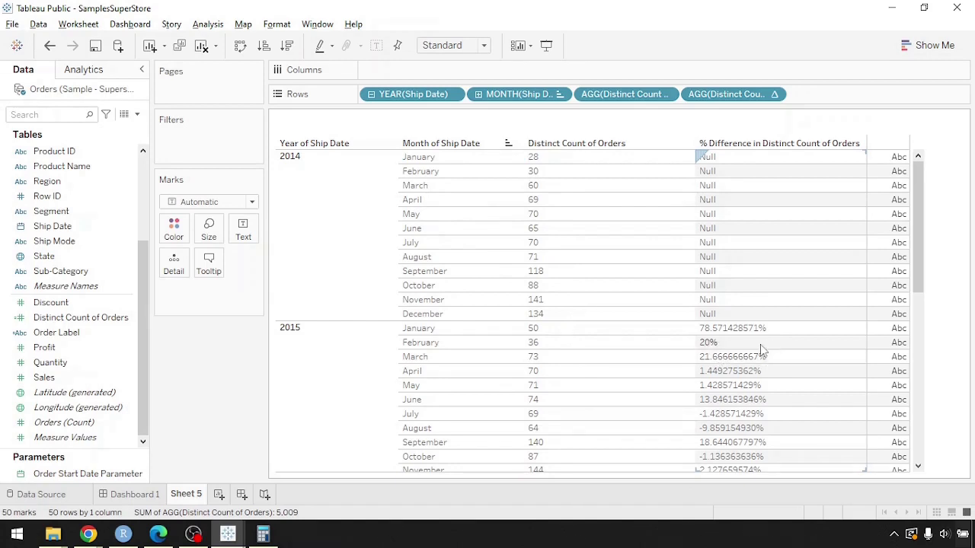
Check the growth field's quick table calculation options without changing them, and review its year-over-year percent differences against the previous year
left_click(774, 94)
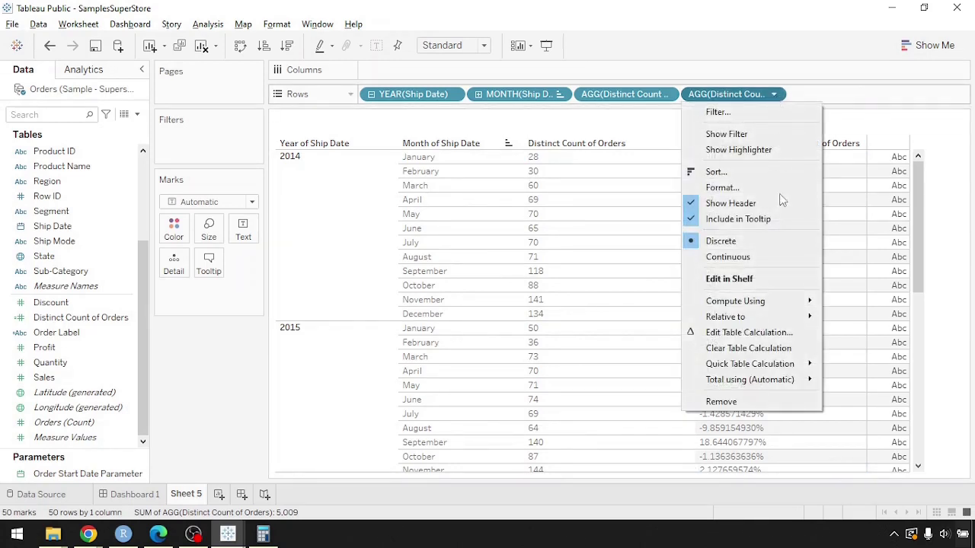
mouse_move(789, 370)
left_click(951, 240)
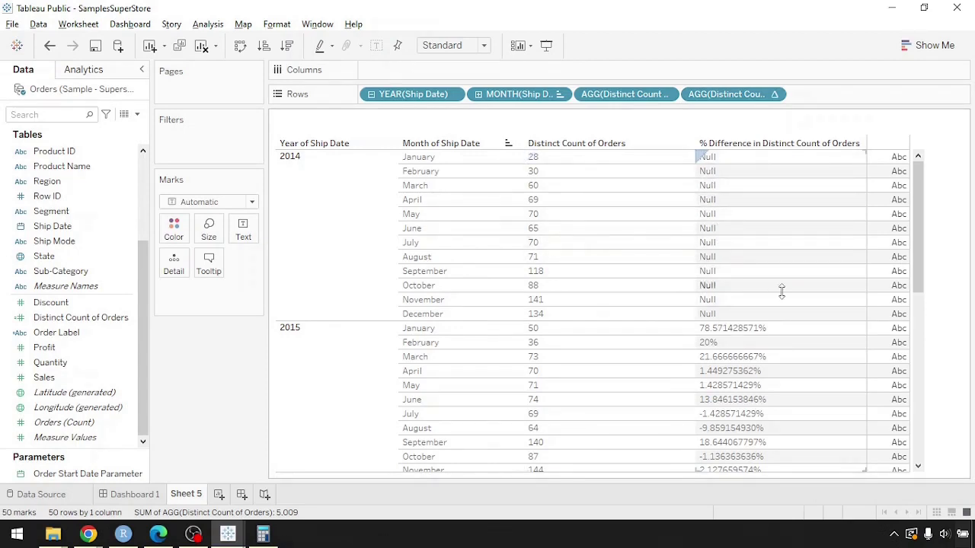
scroll(782, 291, "down", 1)
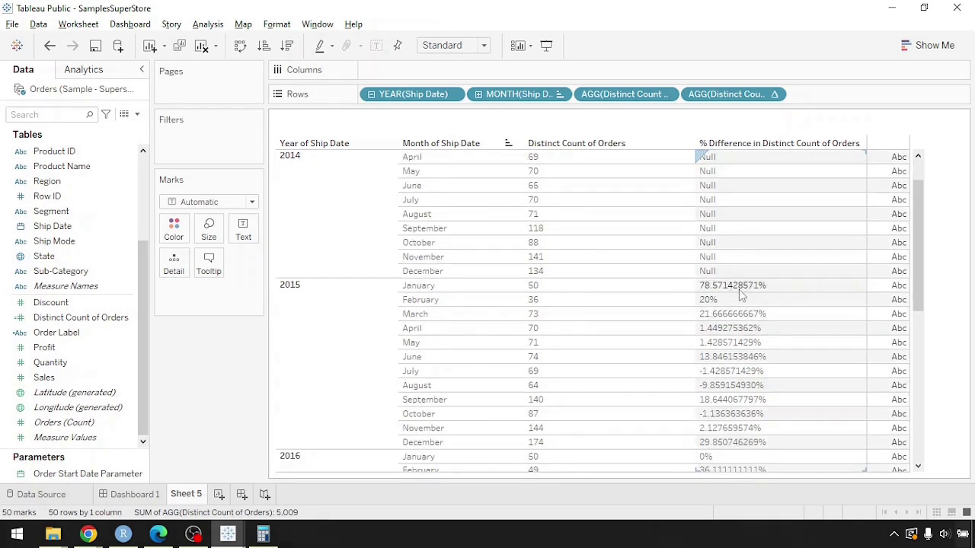
scroll(741, 296, "down", 4)
scroll(741, 296, "up", 4)
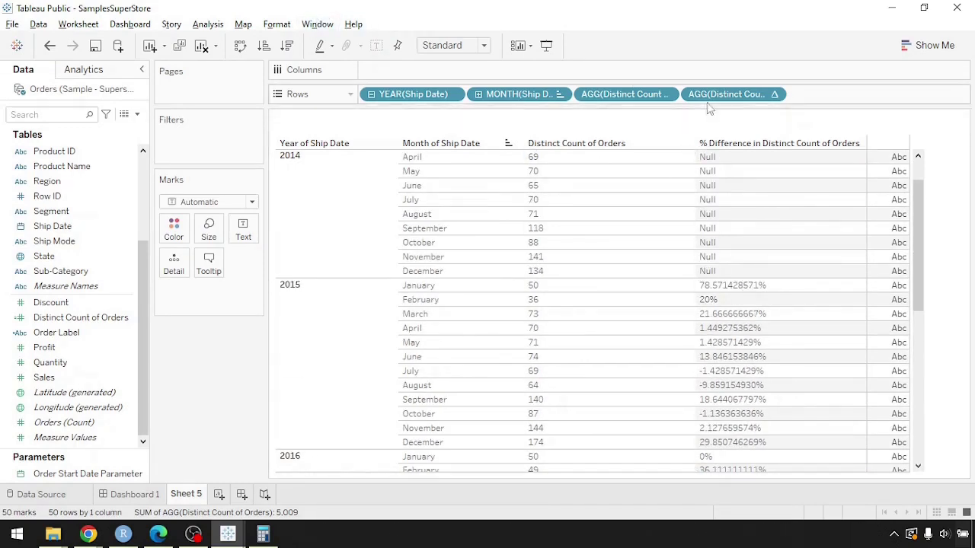
Change the second Distinct Count of Orders field's quick table calculation to YTD Growth
left_click(774, 94)
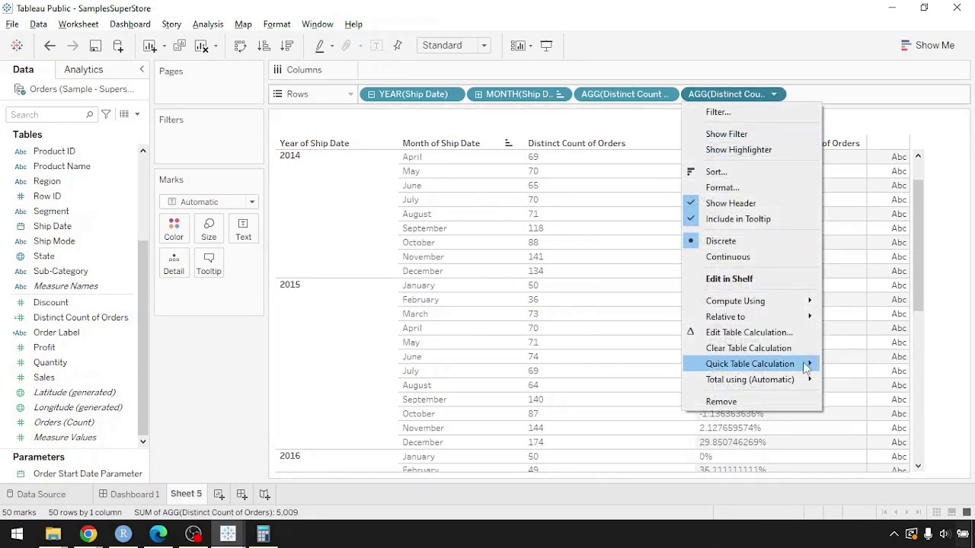
left_click(863, 523)
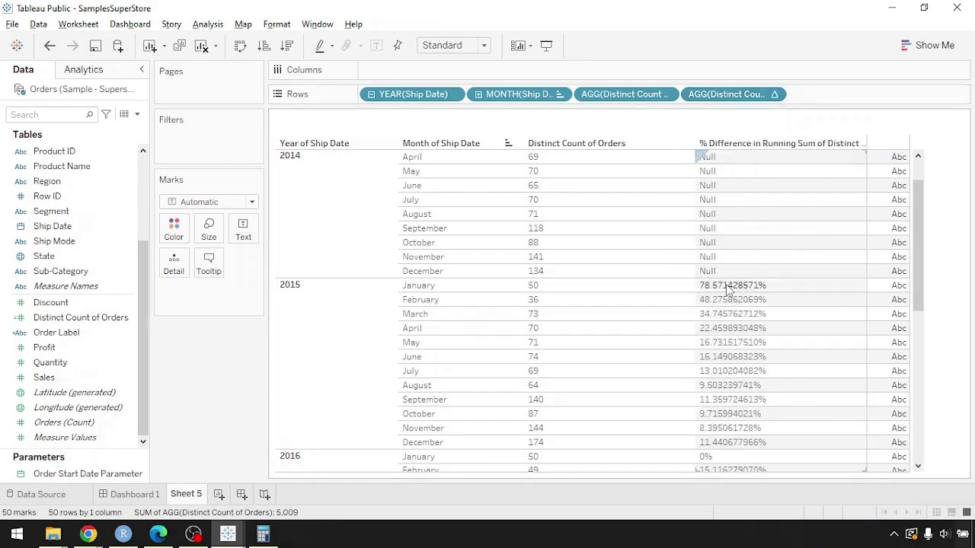
Check the growth field's selected quick table calculation and compare its monthly YTD growth values with the 2014 and 2015 distinct order counts
left_click(773, 94)
mouse_move(792, 364)
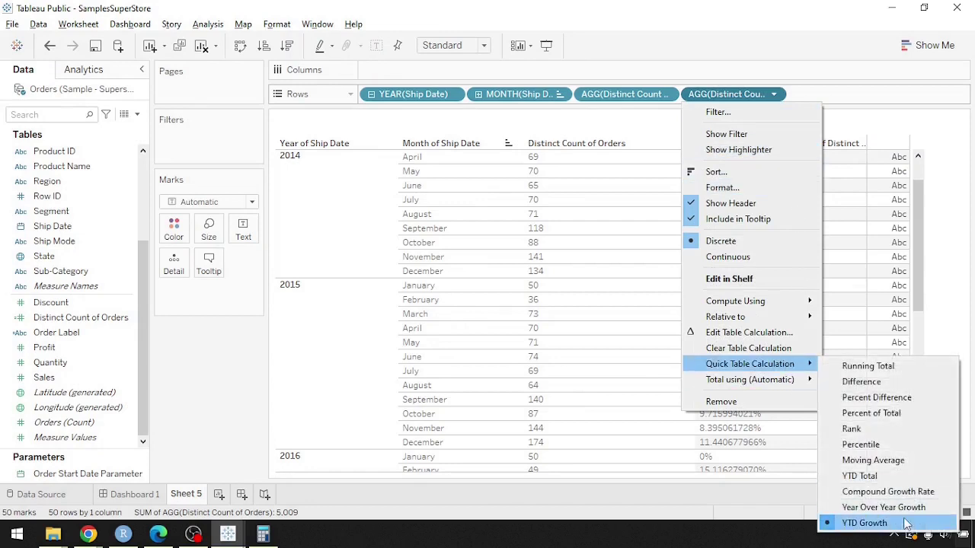
left_click(929, 294)
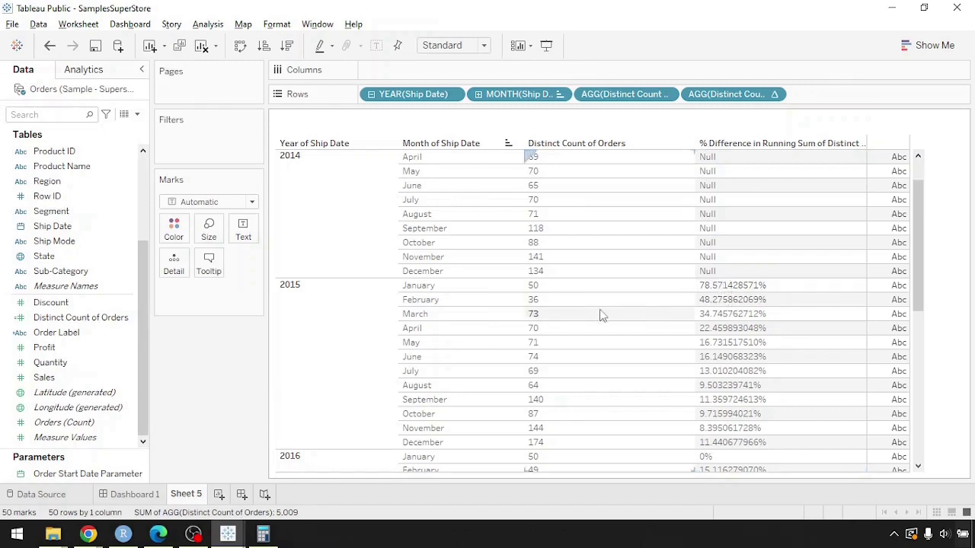
scroll(539, 187, "up", 2)
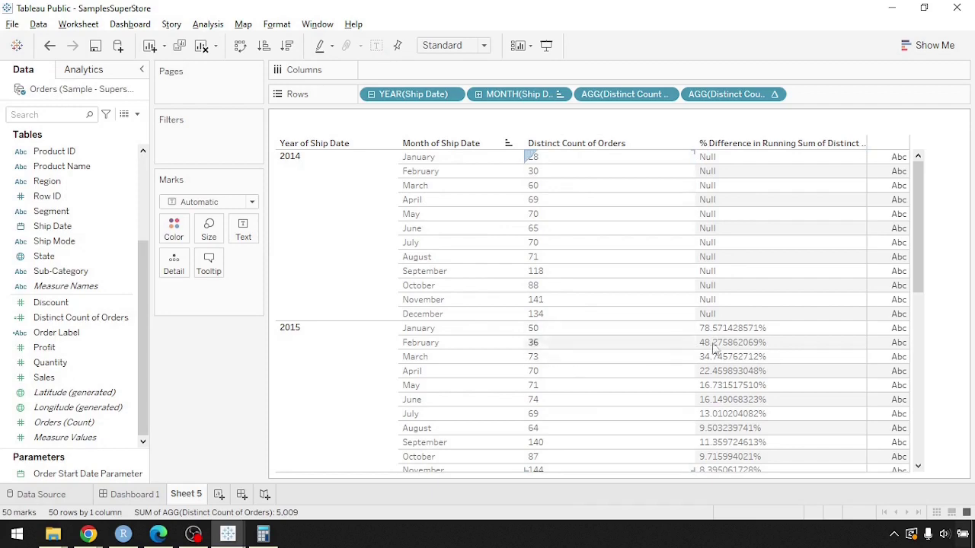
scroll(805, 358, "down", 10)
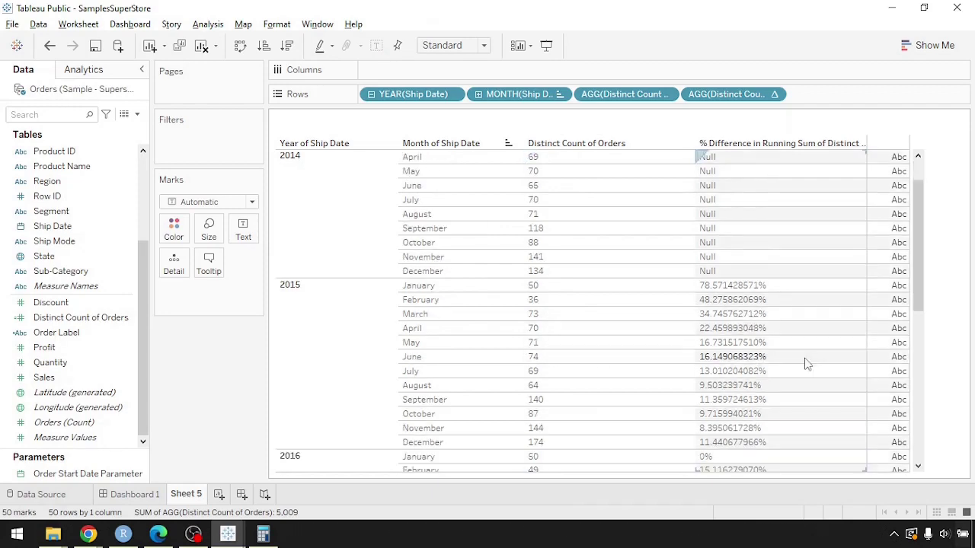
Look through the growth field's quick table calculation and total aggregation options, leaving YTD Growth and the Automatic total in place
left_click(773, 95)
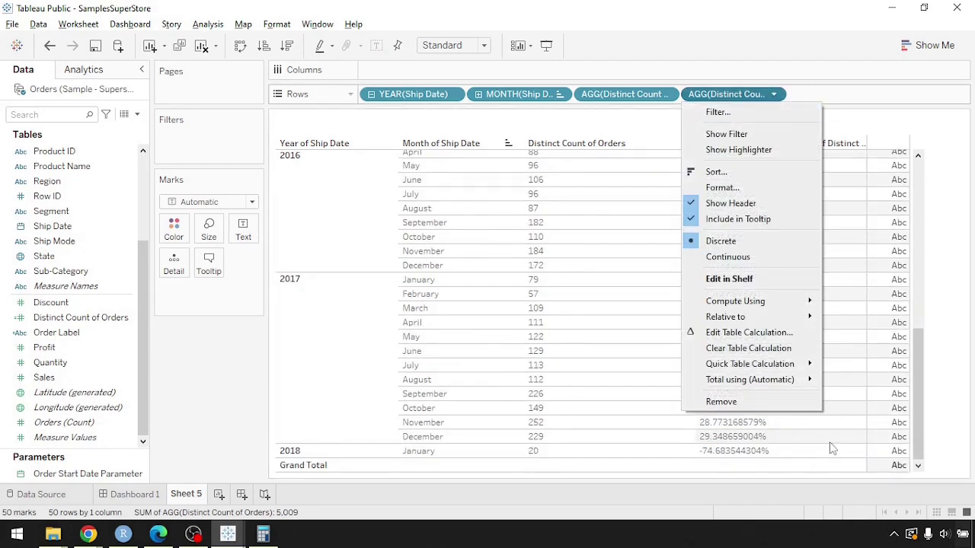
mouse_move(792, 363)
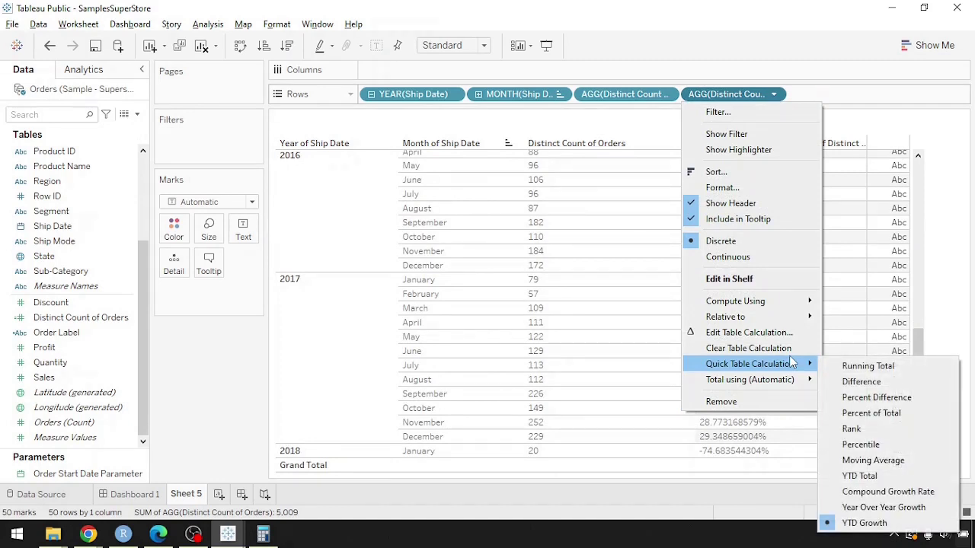
left_click(867, 366)
left_click(774, 95)
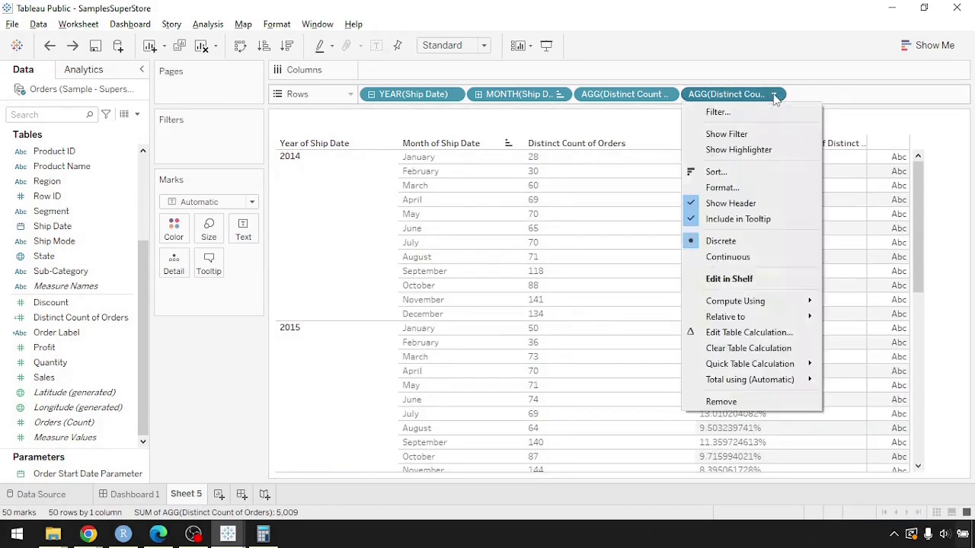
mouse_move(792, 387)
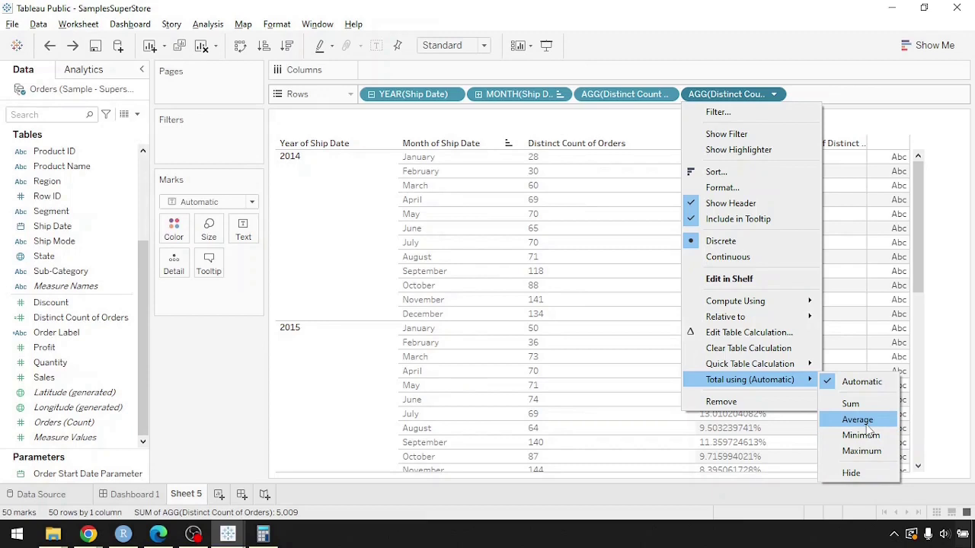
left_click(961, 350)
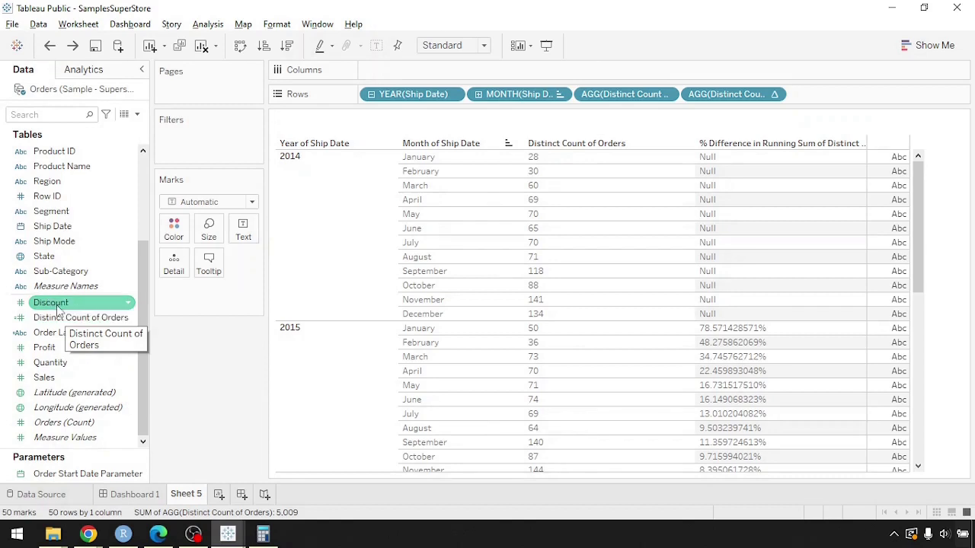
Show Distinct Count of Orders as the text mark in the table and check its calculation options and formula without editing them
left_click_drag(65, 319, 243, 231)
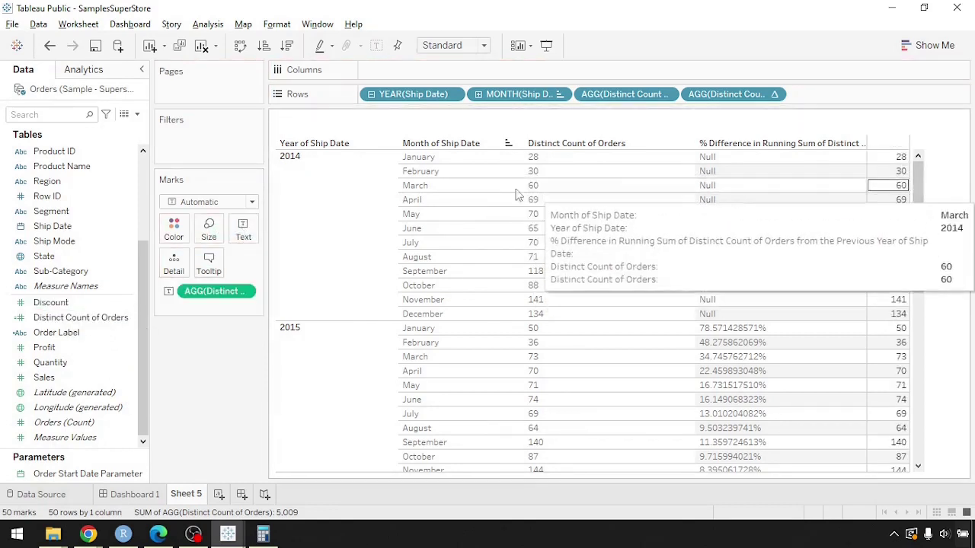
left_click(248, 291)
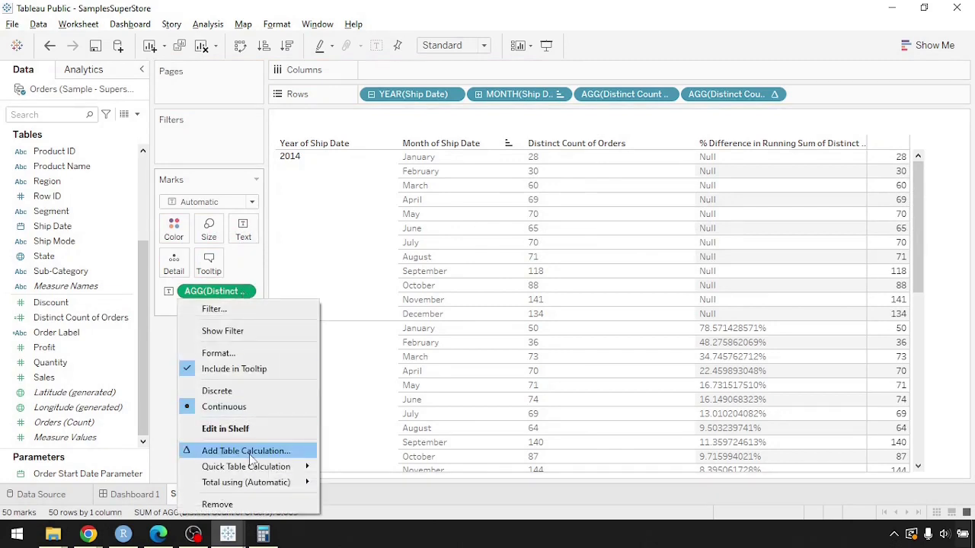
mouse_move(268, 467)
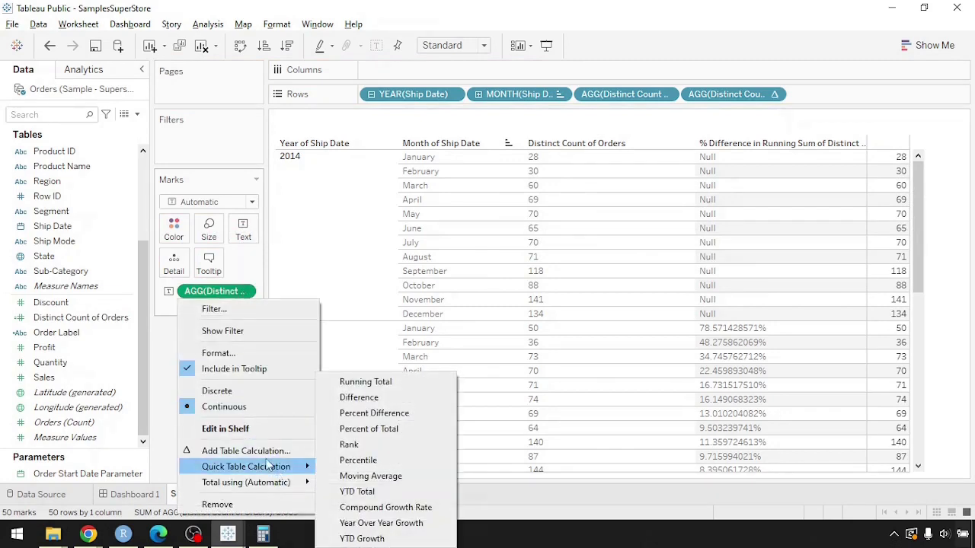
left_click(175, 316)
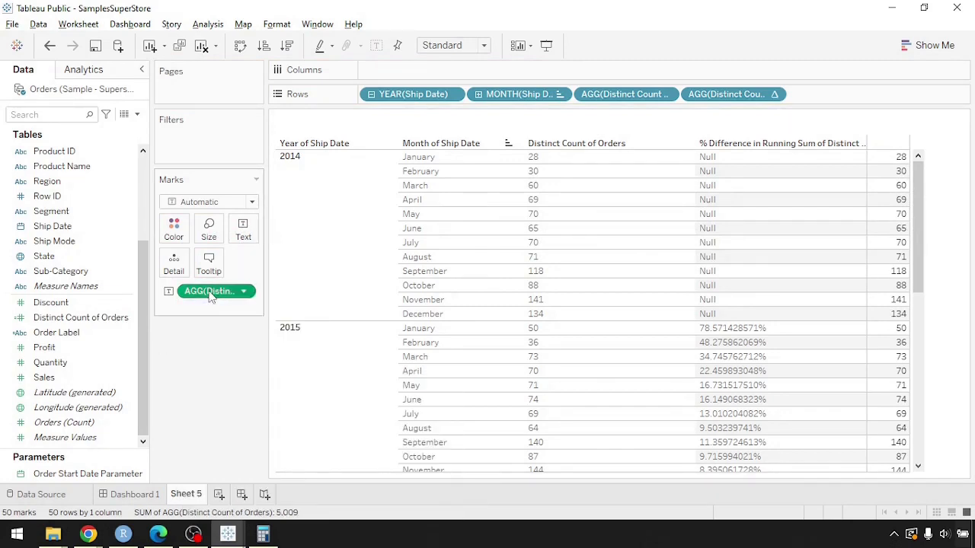
double_click(211, 292)
key("ctrl+a")
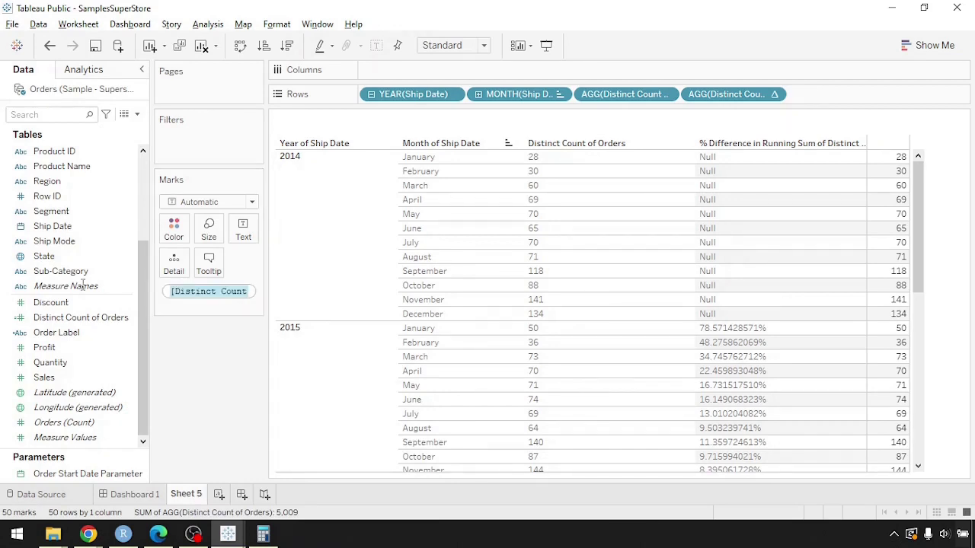
key("Escape")
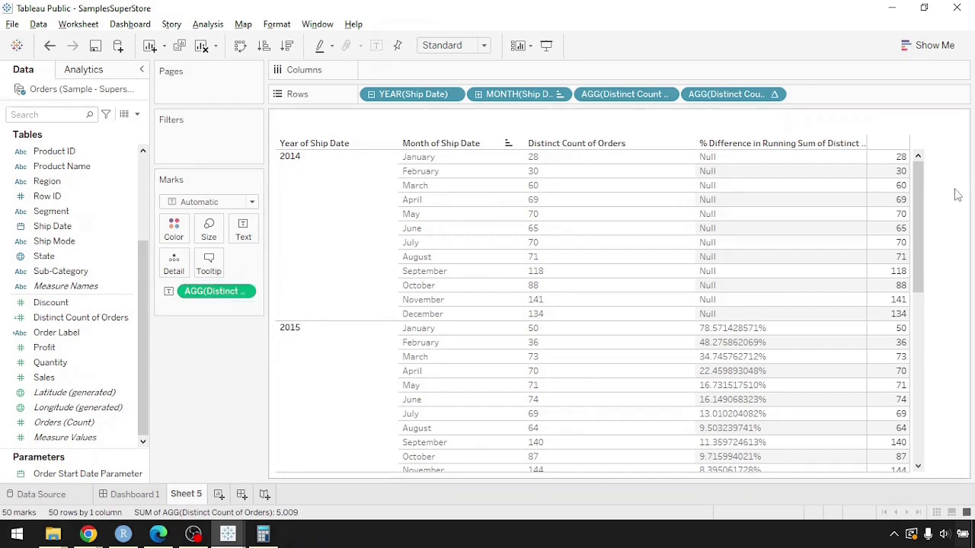
mouse_move(896, 199)
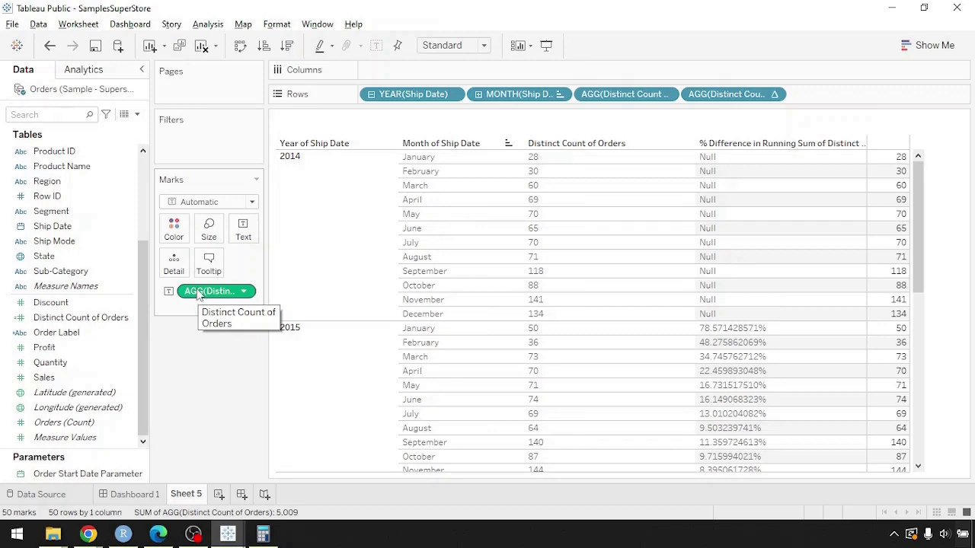
Set the Distinct Count of Orders text mark to total using Average and check the Grand Total row
left_click(247, 293)
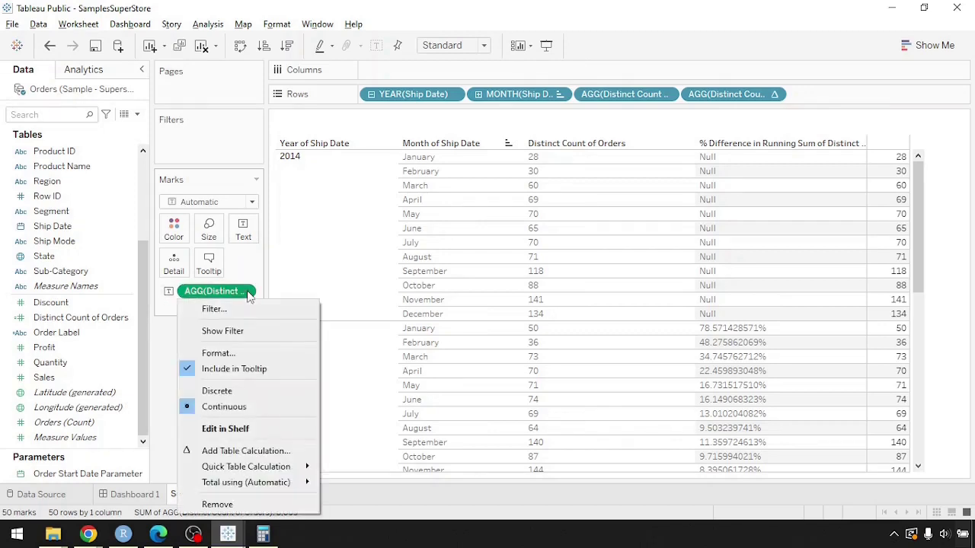
mouse_move(271, 488)
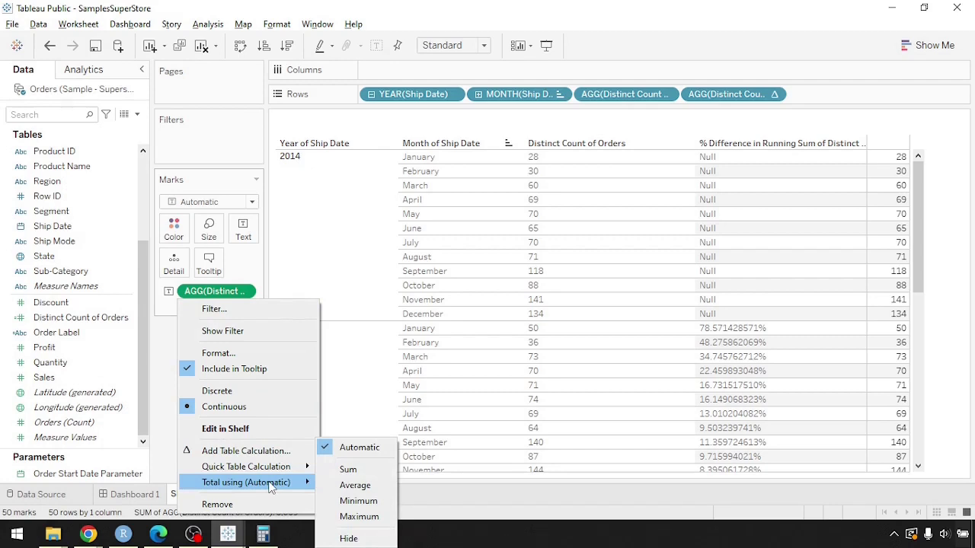
left_click(355, 485)
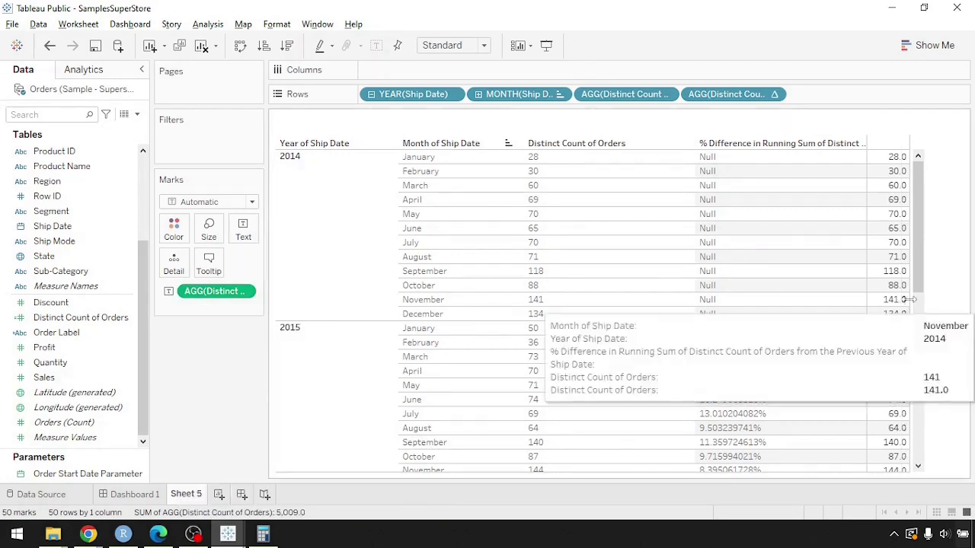
scroll(910, 278, "down", 1)
scroll(910, 278, "down", 8)
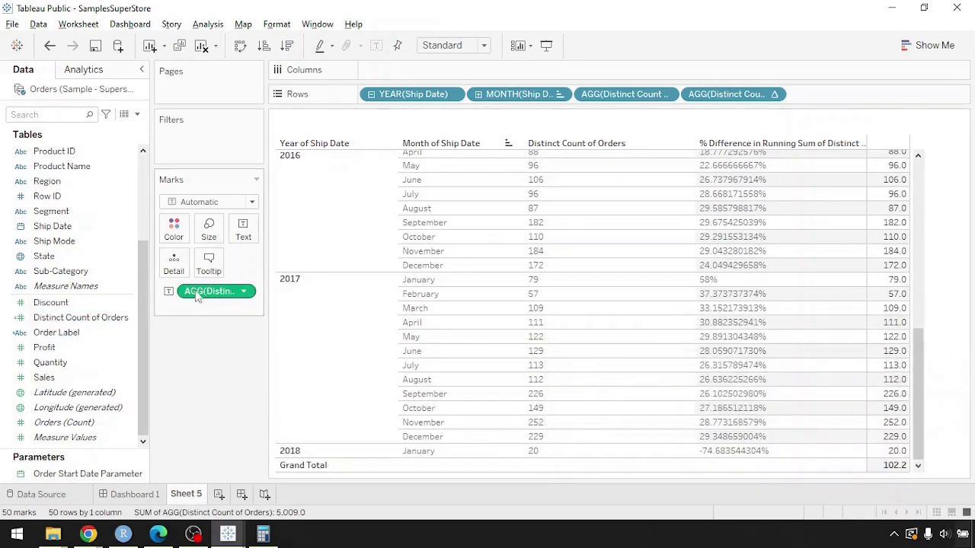
Switch the Distinct Count of Orders text mark's total to Maximum and compare the Grand Total with the monthly counts
left_click(244, 291)
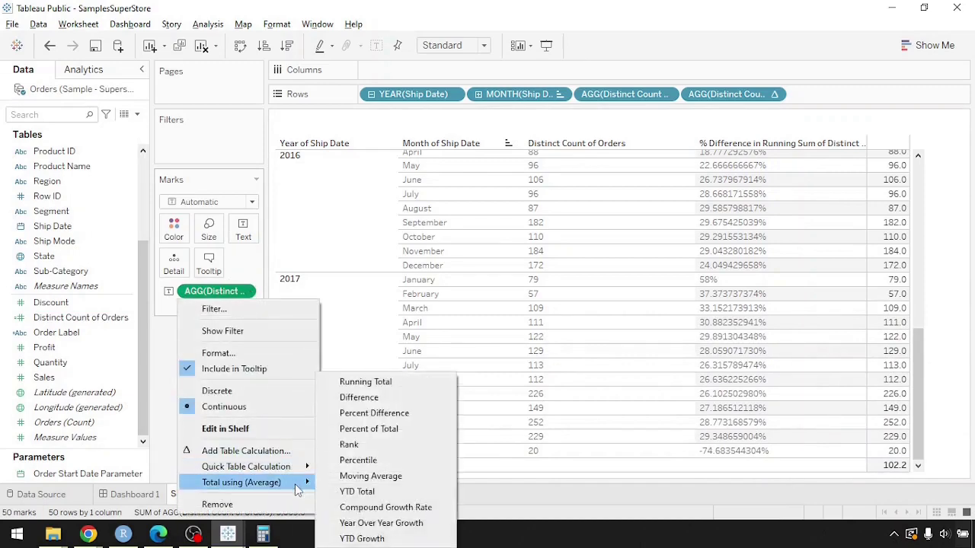
left_click(468, 491)
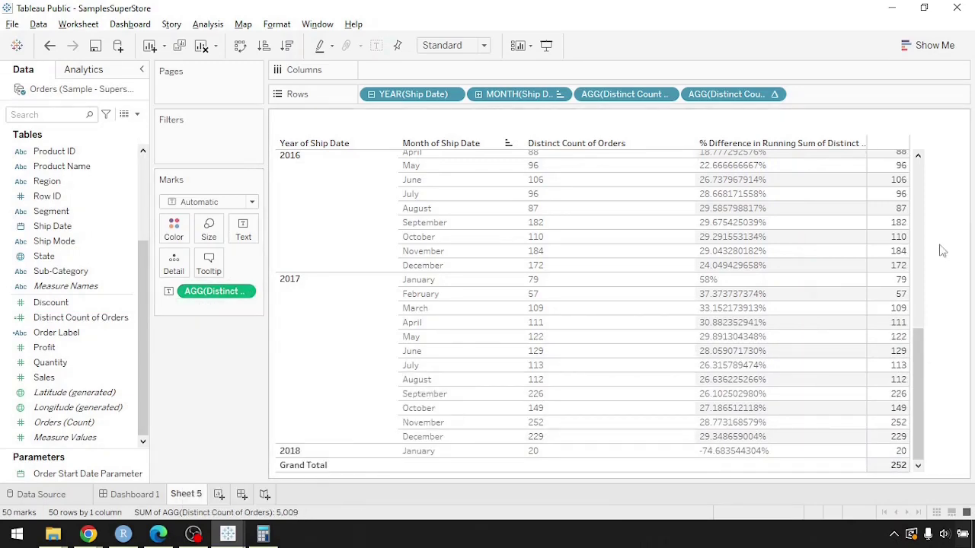
scroll(916, 237, "up", 10)
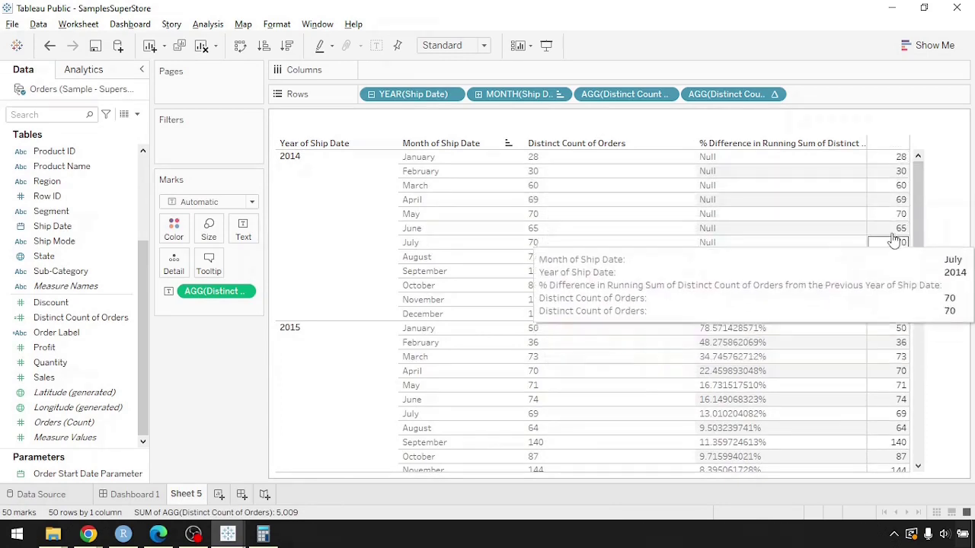
left_click(918, 329)
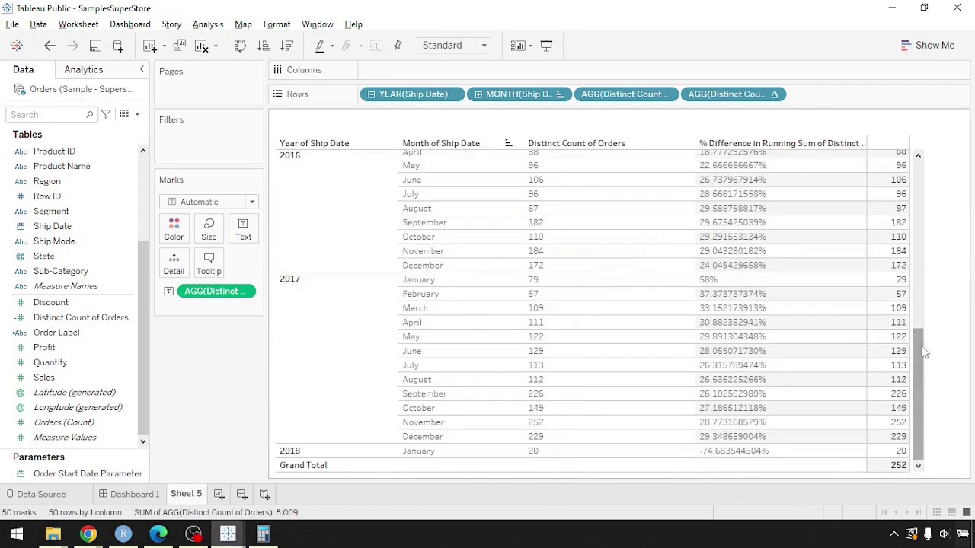
Set the Distinct Count of Orders text mark's total back to Automatic and review the Grand Total against the monthly rows
right_click(233, 292)
mouse_move(275, 488)
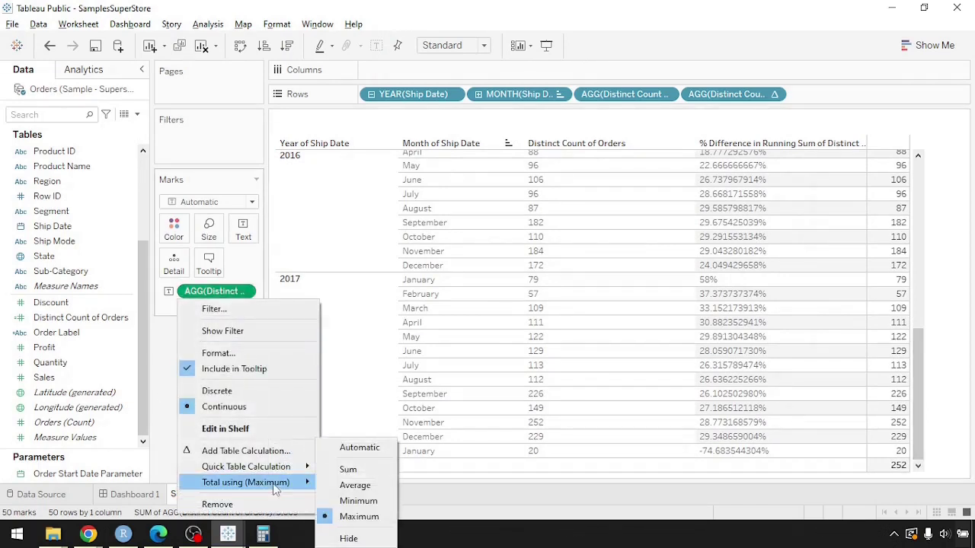
left_click(353, 448)
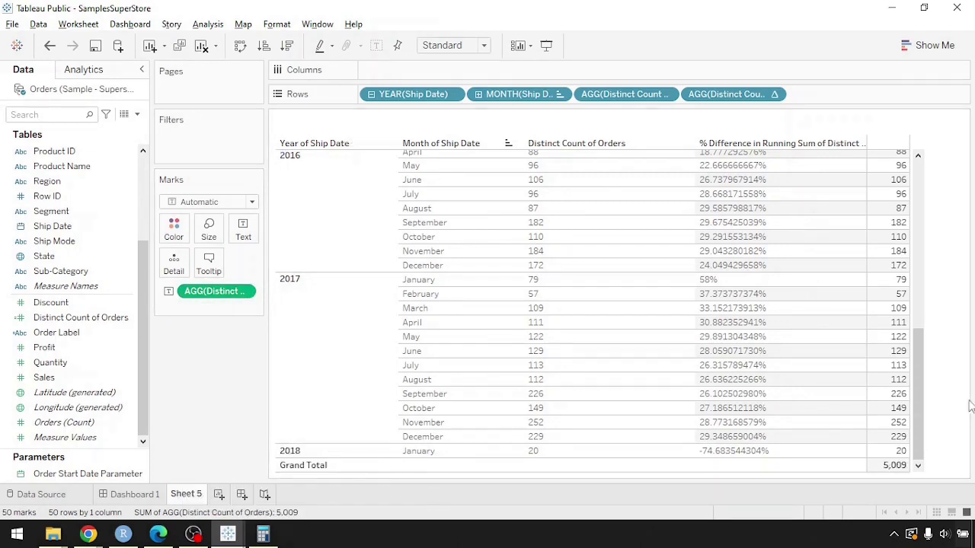
left_click_drag(920, 411, 942, 446)
mouse_move(889, 475)
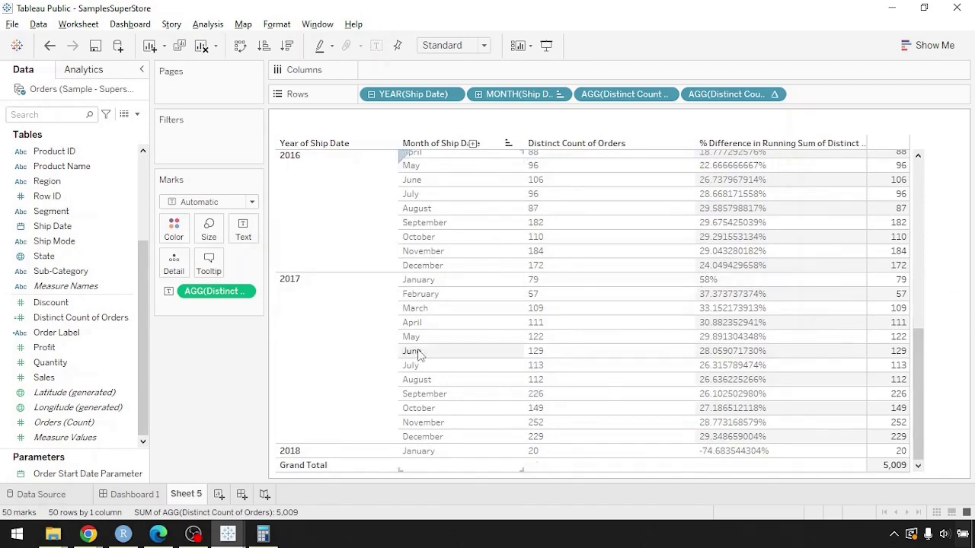
scroll(442, 355, "up", 8)
scroll(350, 228, "down", 8)
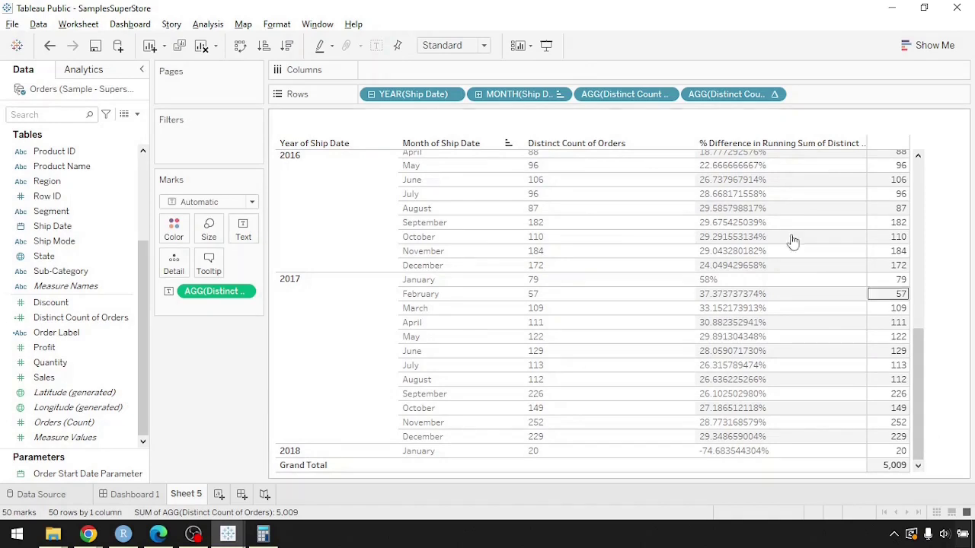
Add all subtotals to the table and review the month and year Total rows from 2014 through 2017
left_click(208, 24)
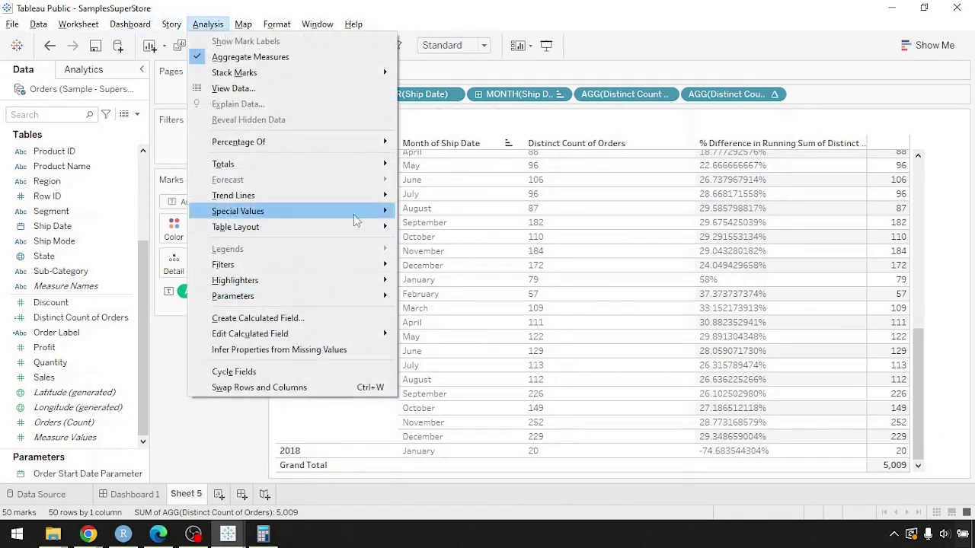
mouse_move(362, 164)
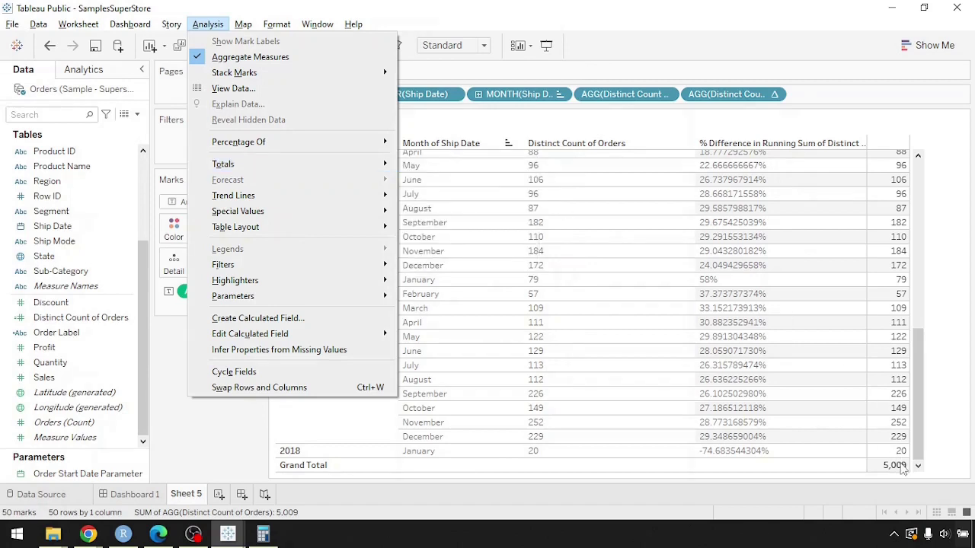
mouse_move(290, 169)
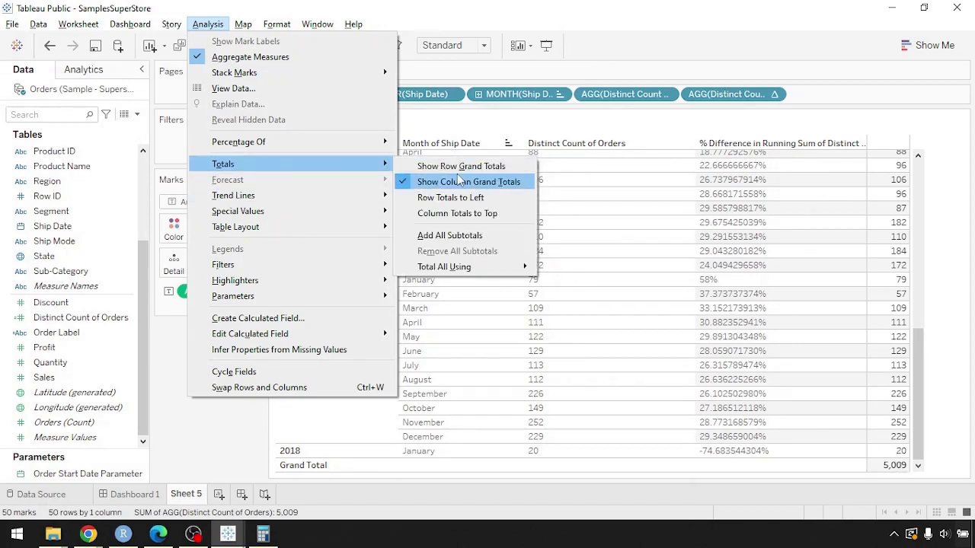
left_click(450, 235)
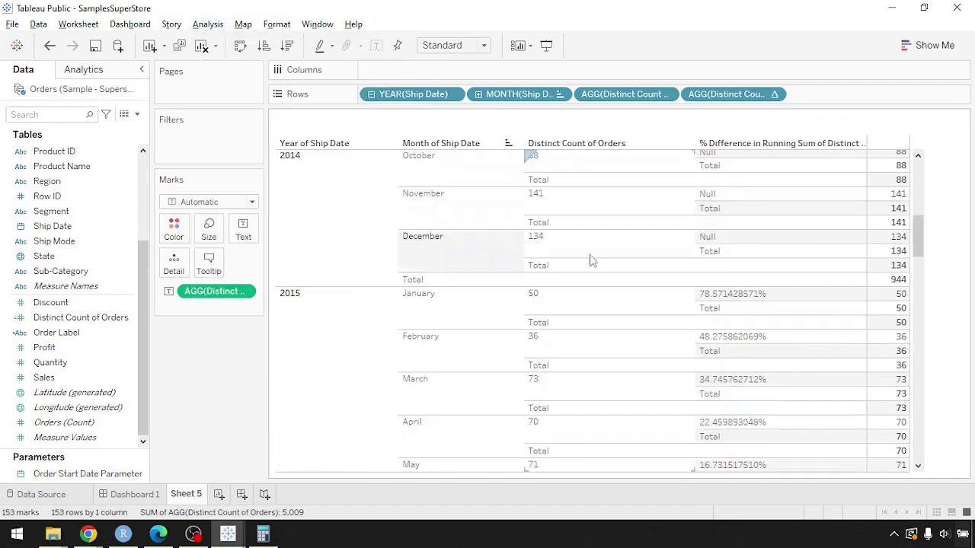
scroll(849, 272, "up", 10)
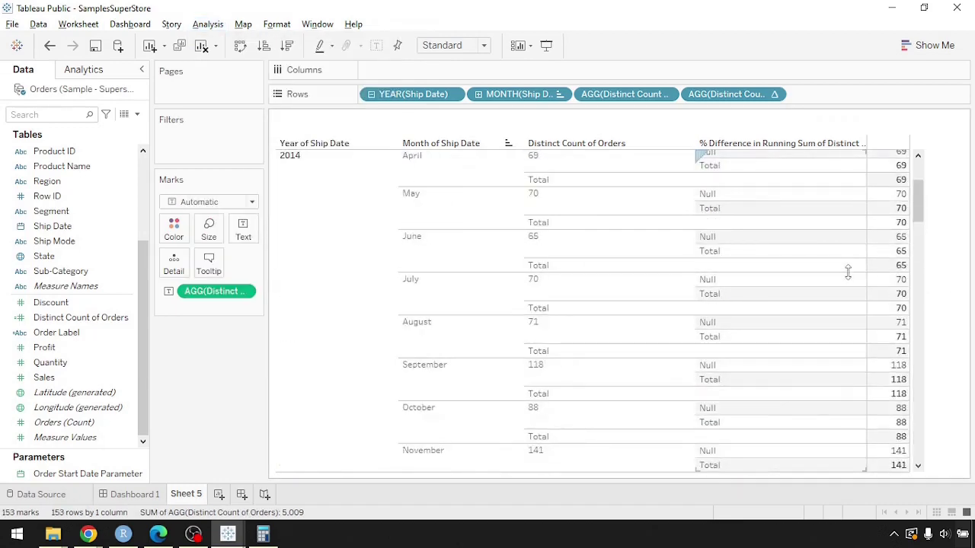
scroll(849, 271, "down", 3)
scroll(849, 272, "down", 4)
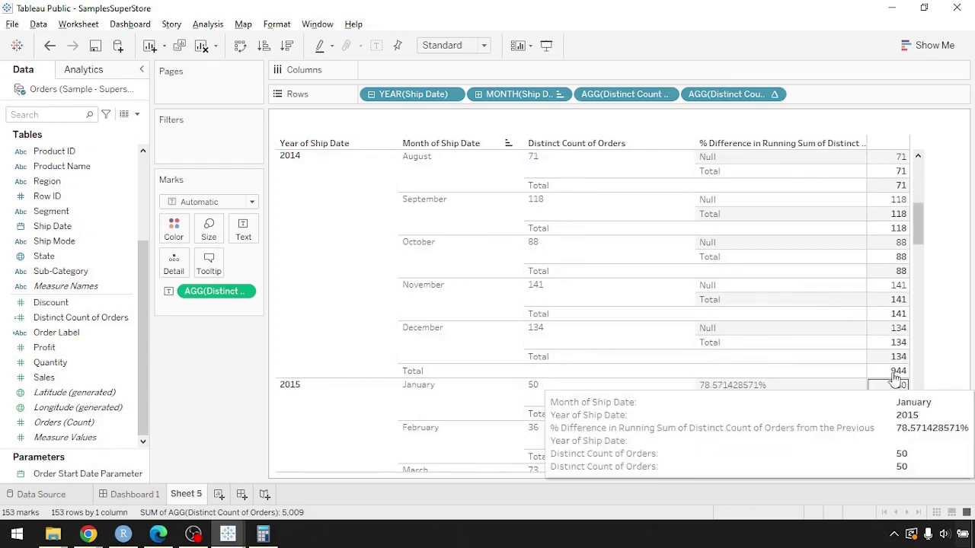
scroll(762, 403, "down", 7)
scroll(875, 409, "down", 3)
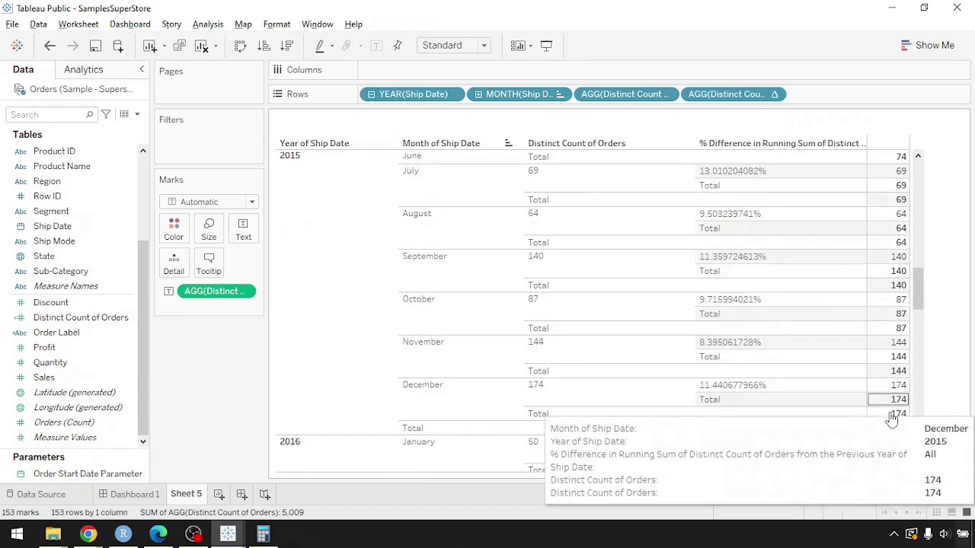
scroll(868, 425, "down", 4)
scroll(883, 422, "down", 20)
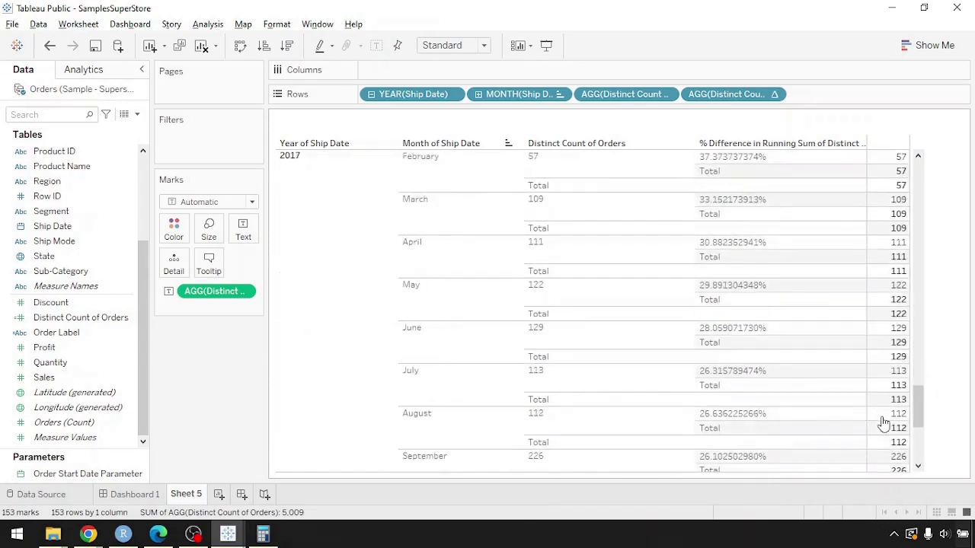